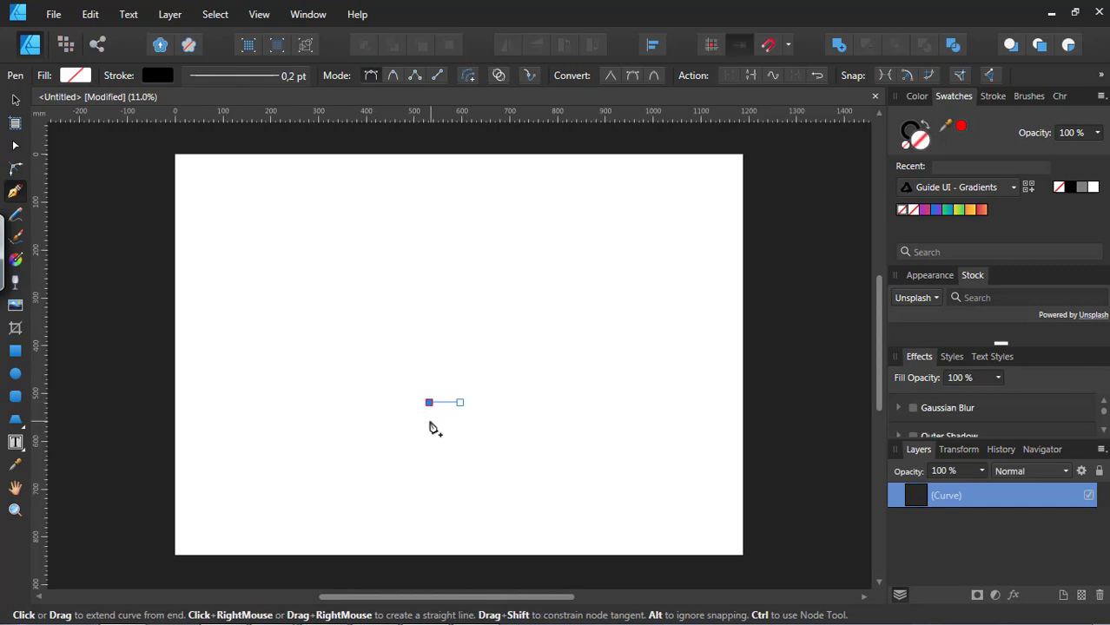
# Draw a straight-sided body outline with two legs using the Pen tool, about 235 mm wide and 365 mm tall, ending at the gap between the legs
pyautogui.click(425, 431)
pyautogui.click(388, 431)
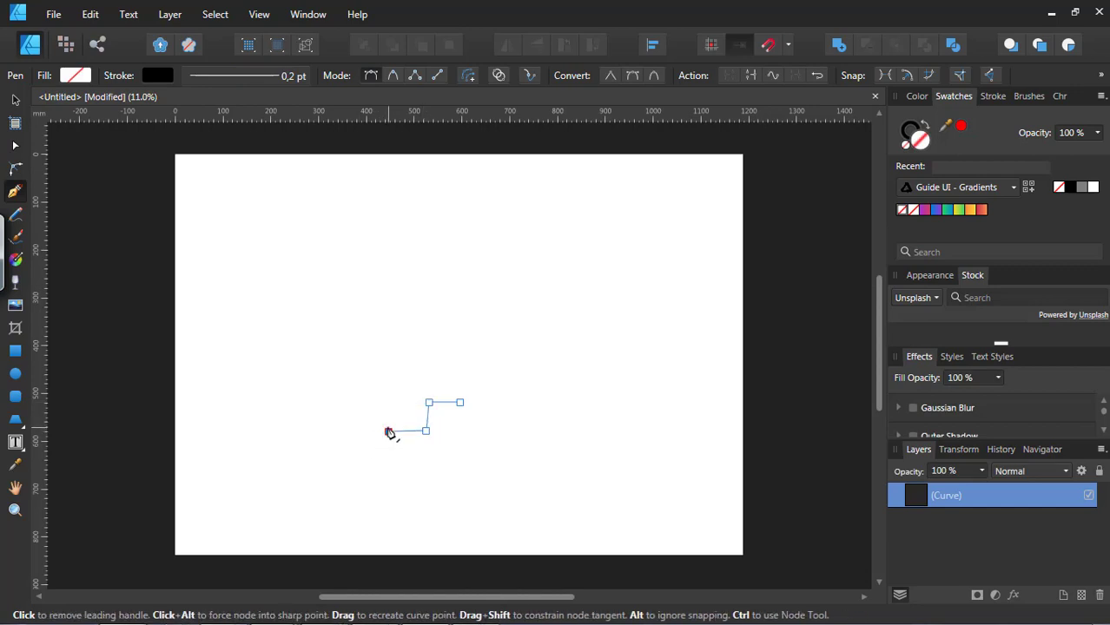
pyautogui.click(390, 265)
pyautogui.click(476, 258)
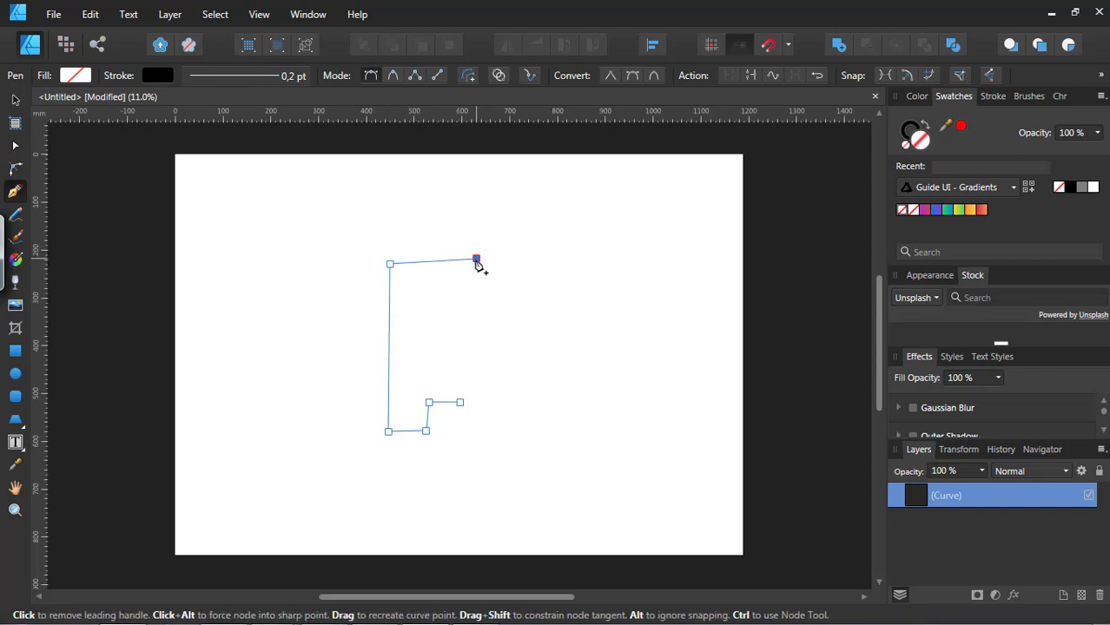
pyautogui.click(500, 433)
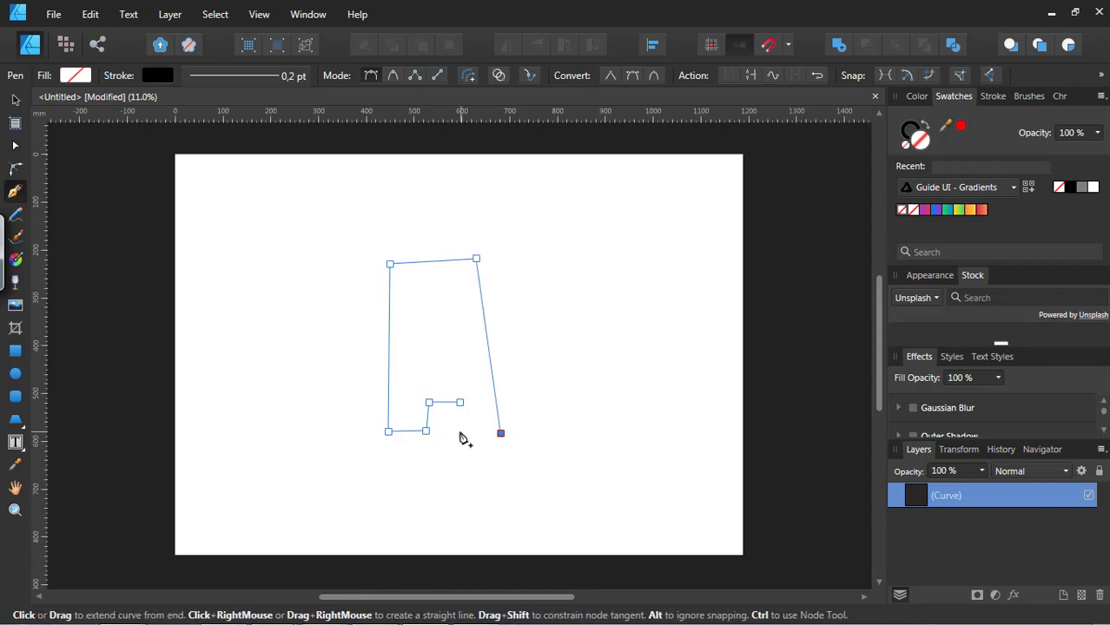
pyautogui.click(453, 429)
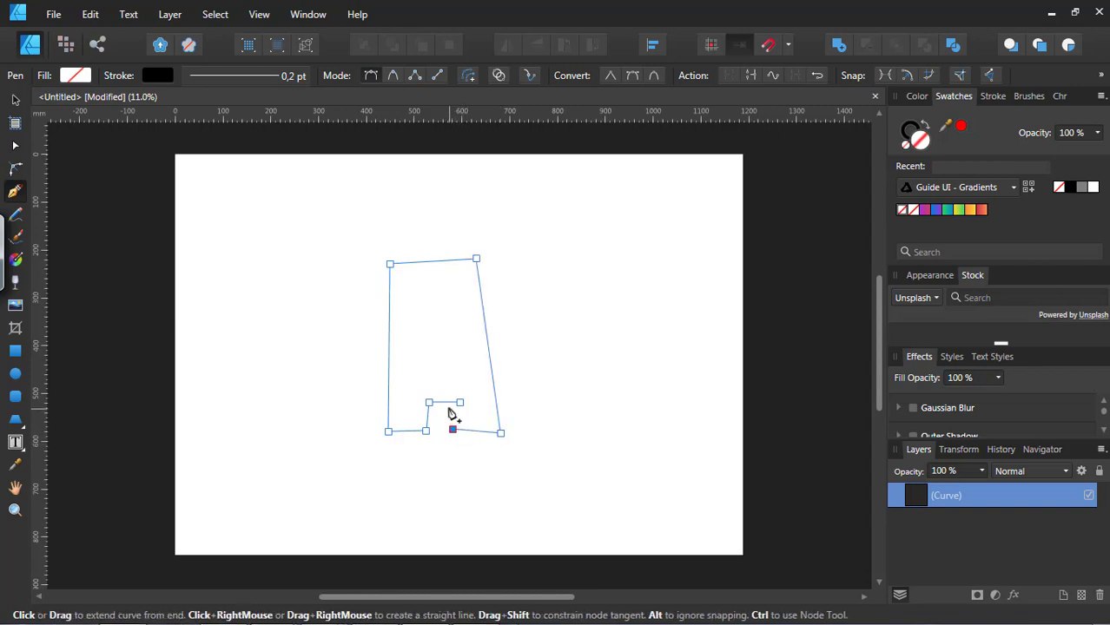
pyautogui.click(449, 403)
# Move the outline's upper-right node slightly inward and round both top corners to a radius of about 83 mm
pyautogui.click(16, 147)
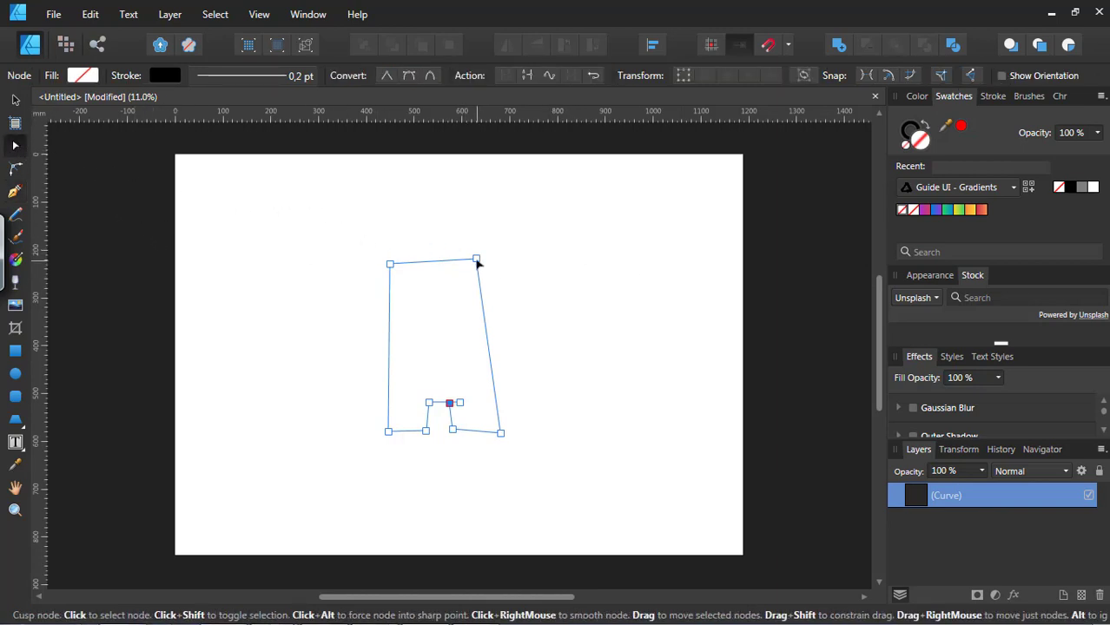
pyautogui.moveTo(477, 263); pyautogui.dragTo(466, 266)
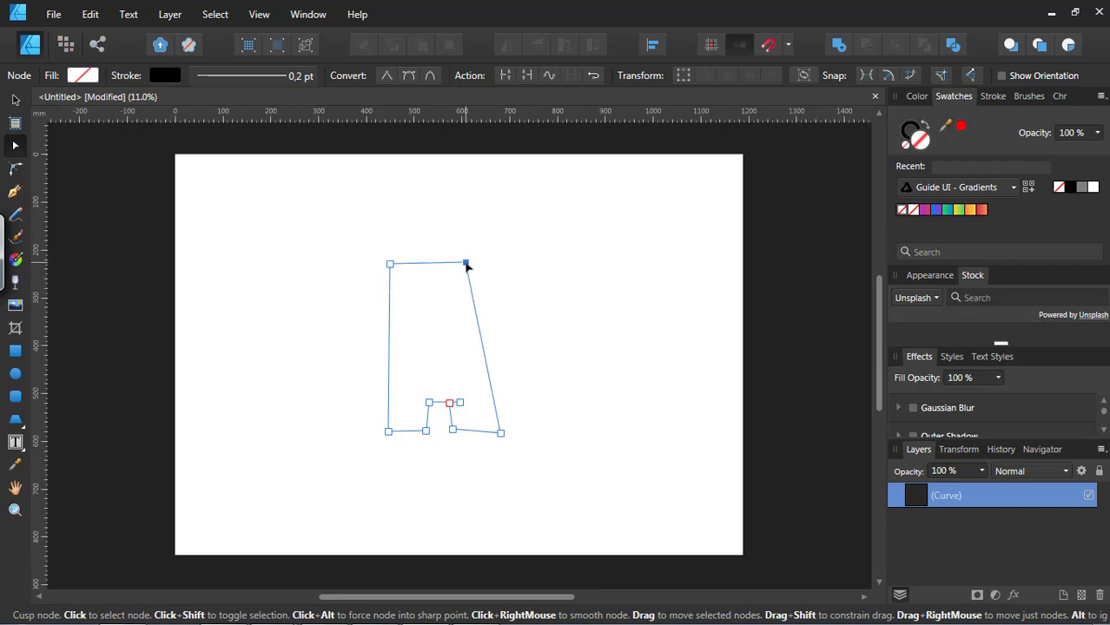
pyautogui.press('c')
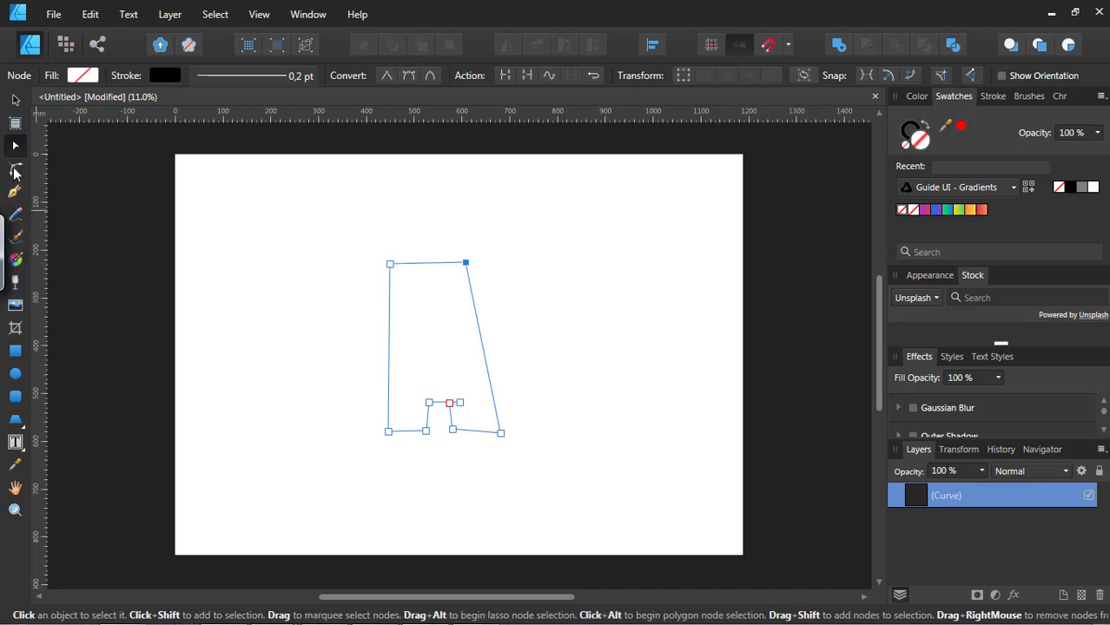
pyautogui.moveTo(465, 263); pyautogui.dragTo(437, 301)
pyautogui.moveTo(395, 270); pyautogui.dragTo(434, 302)
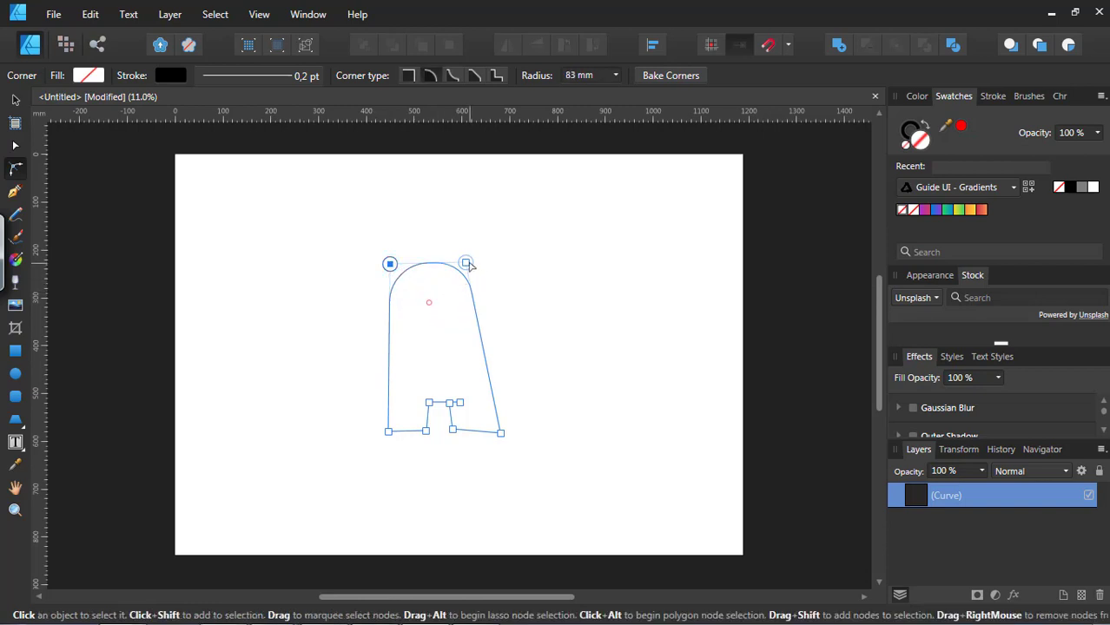
pyautogui.click(470, 266)
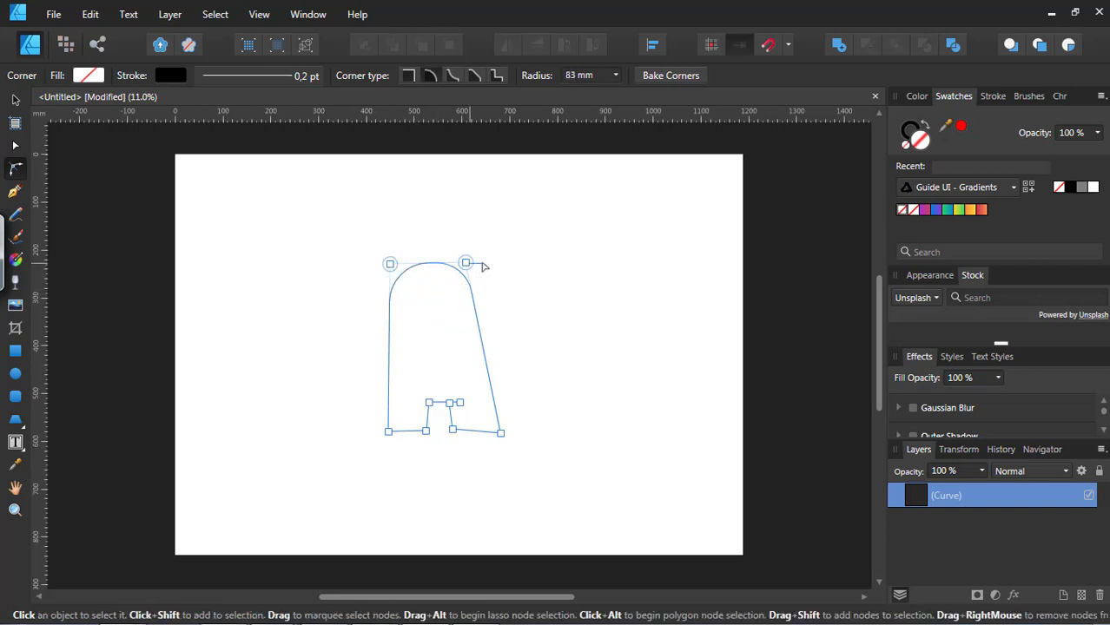
pyautogui.click(15, 100)
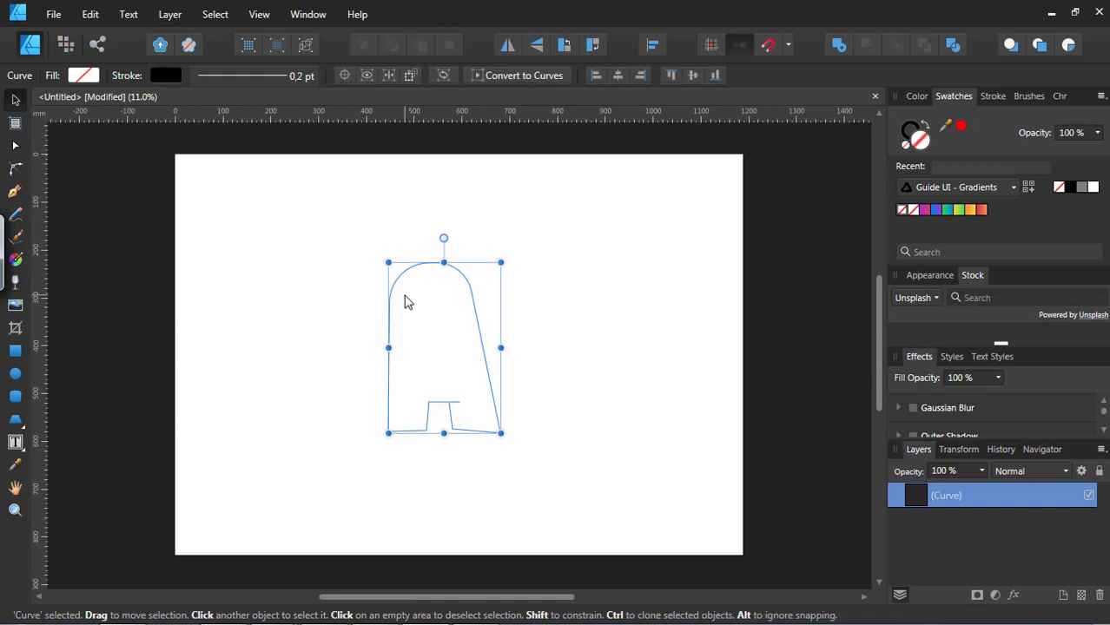
# Move the upper-right corner node outward, then add a node midway down the right side and pull it slightly outward
pyautogui.click(14, 148)
pyautogui.moveTo(466, 264); pyautogui.dragTo(484, 266)
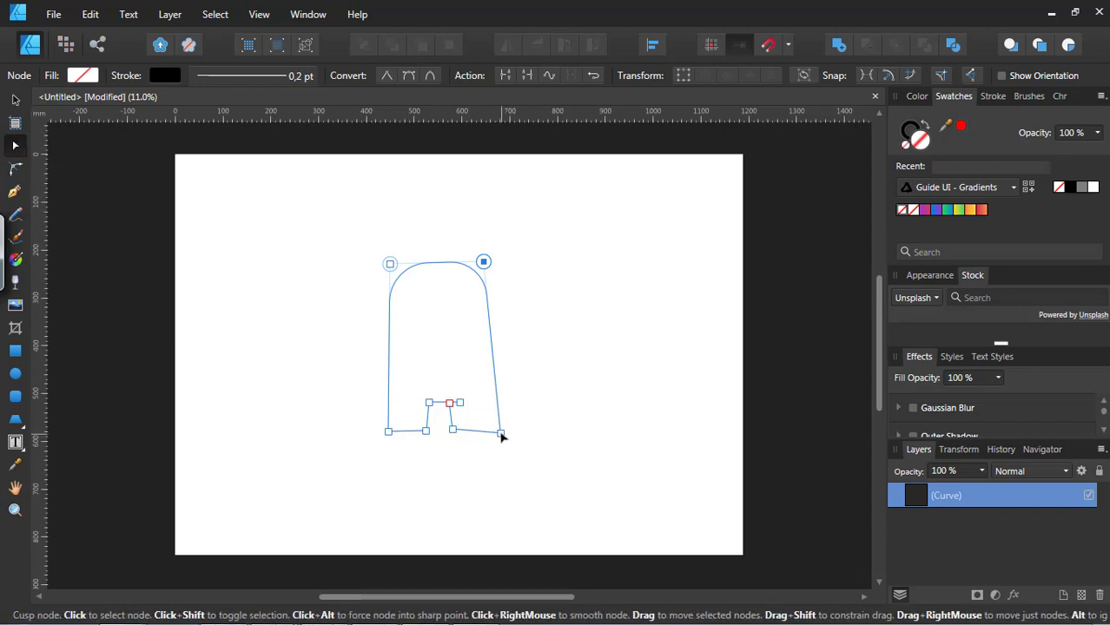
pyautogui.click(491, 342)
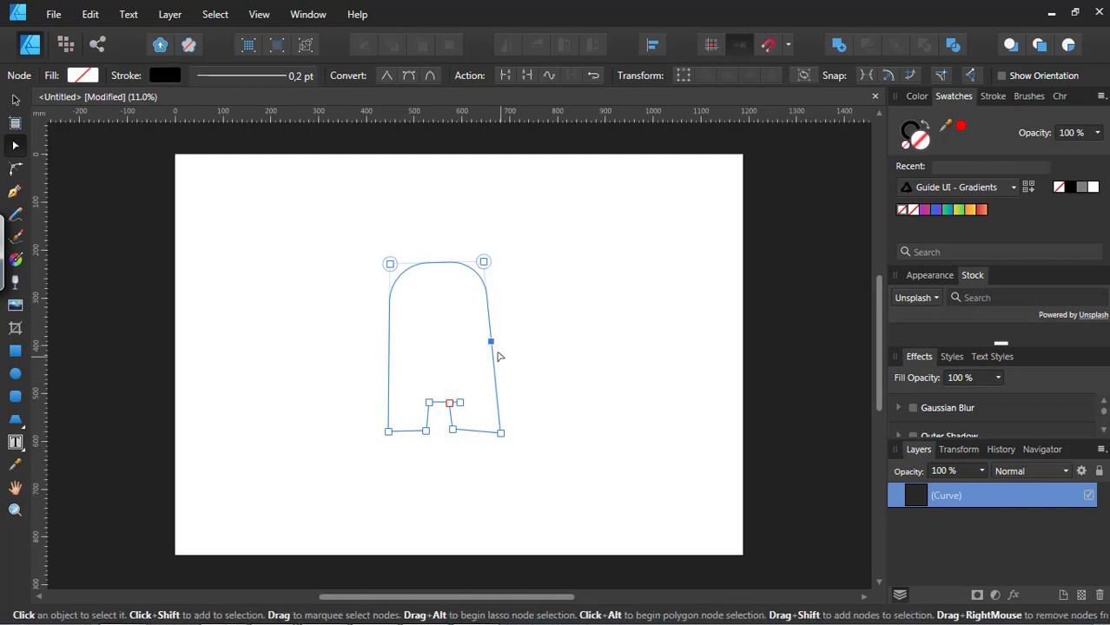
pyautogui.moveTo(490, 342); pyautogui.dragTo(499, 342)
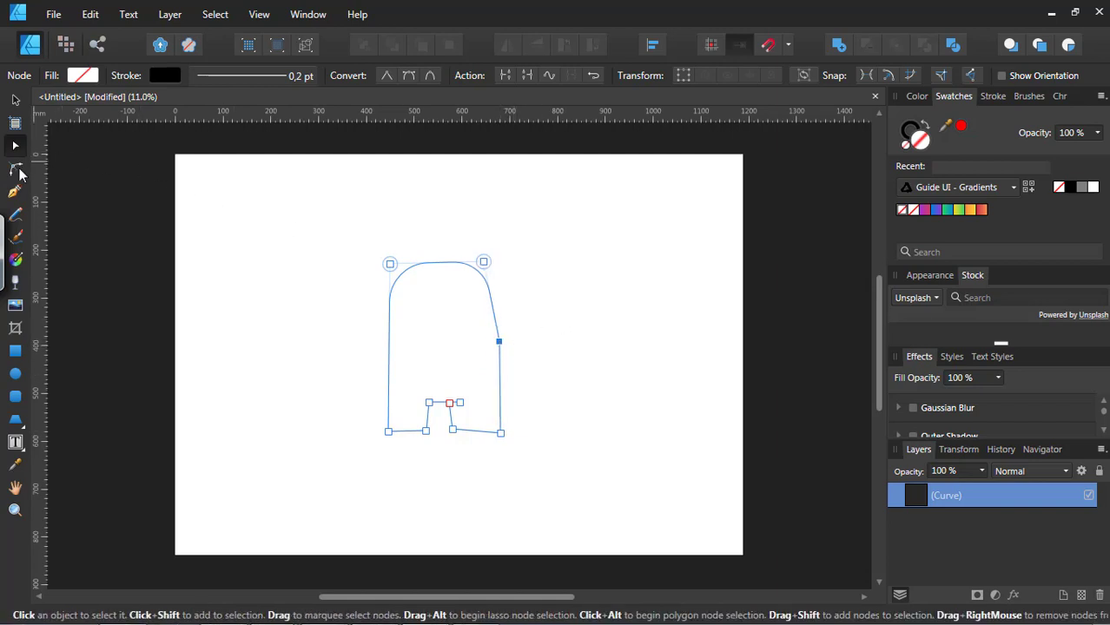
# Make the added node on the body's right side smooth and lengthen its upper handle for a gentle curve
pyautogui.click(15, 169)
pyautogui.moveTo(497, 343); pyautogui.dragTo(382, 351)
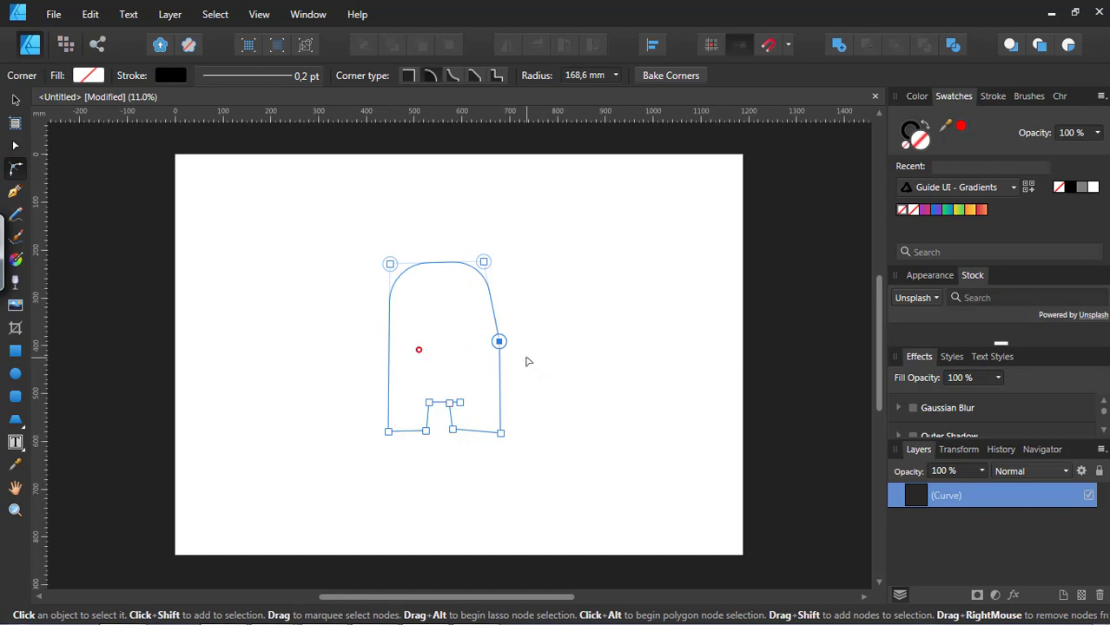
pyautogui.click(15, 147)
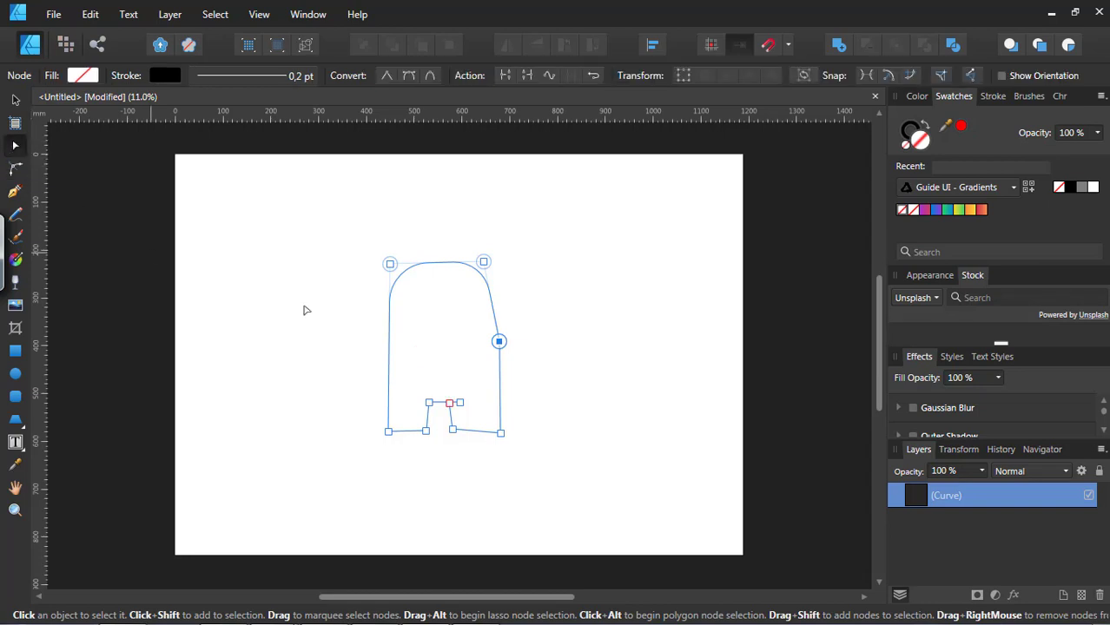
pyautogui.click(499, 341)
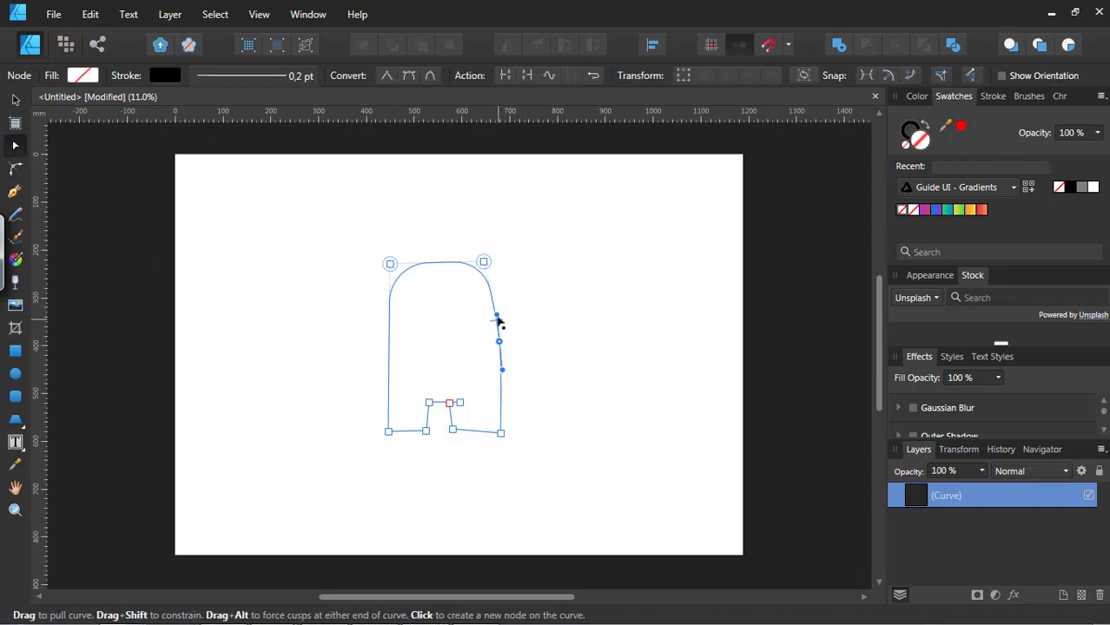
pyautogui.moveTo(497, 315); pyautogui.dragTo(495, 298)
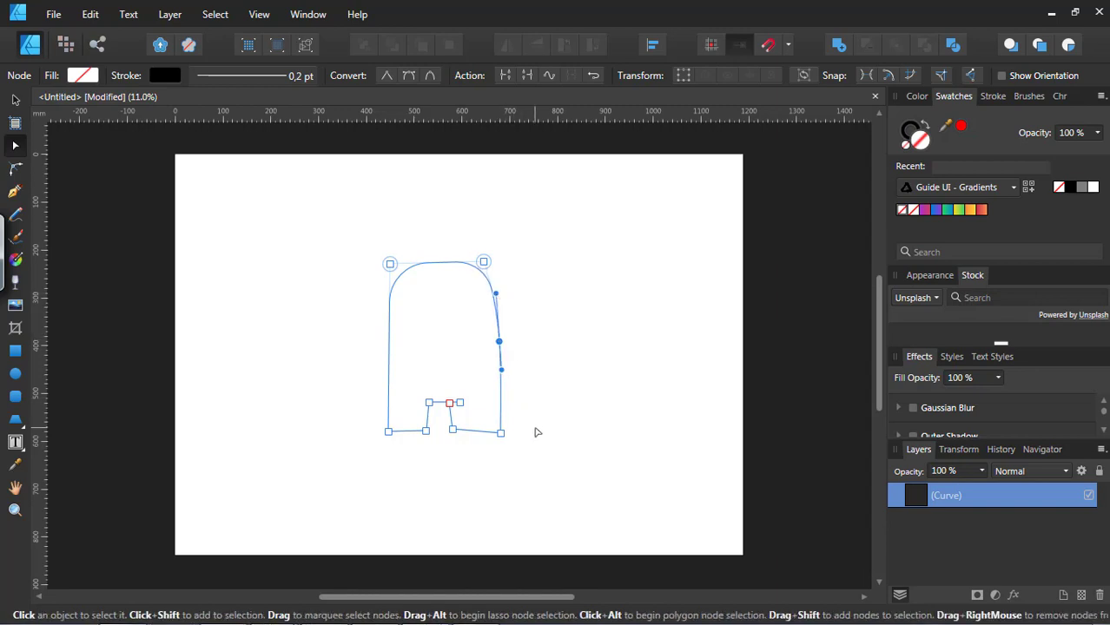
# Raise and narrow the right leg by moving its bottom nodes and shifting the nodes at the top of the leg gap to the right
pyautogui.click(453, 429)
pyautogui.click(500, 432)
pyautogui.moveTo(500, 433); pyautogui.dragTo(462, 423)
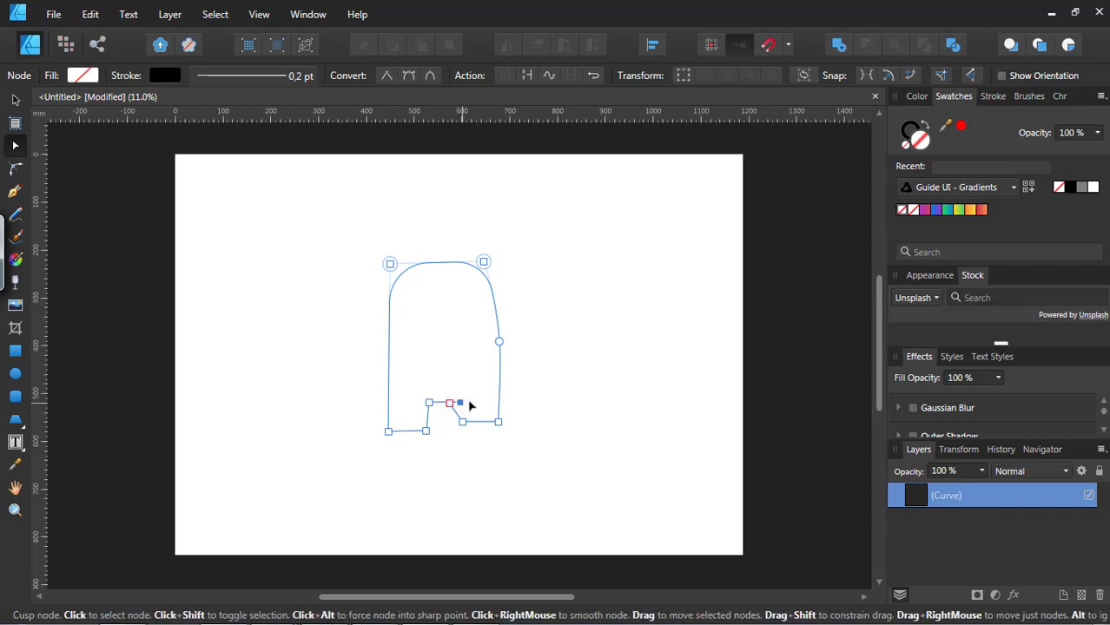
pyautogui.moveTo(460, 403); pyautogui.dragTo(475, 402)
pyautogui.moveTo(449, 403); pyautogui.dragTo(462, 404)
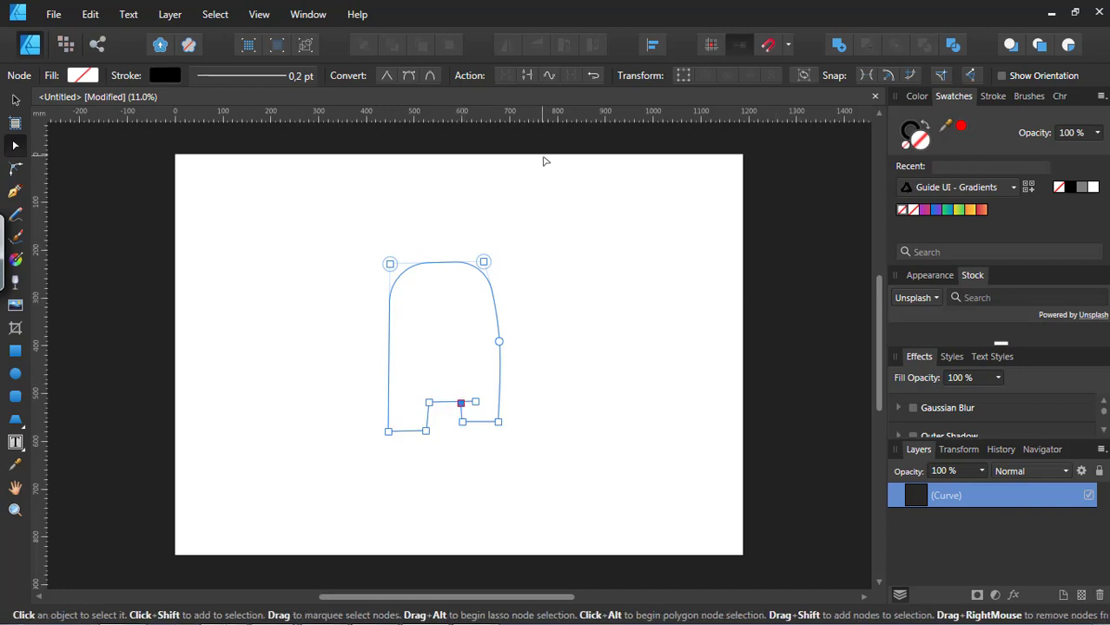
# Set the outline's stroke width to 65,1 pt
pyautogui.click(302, 77)
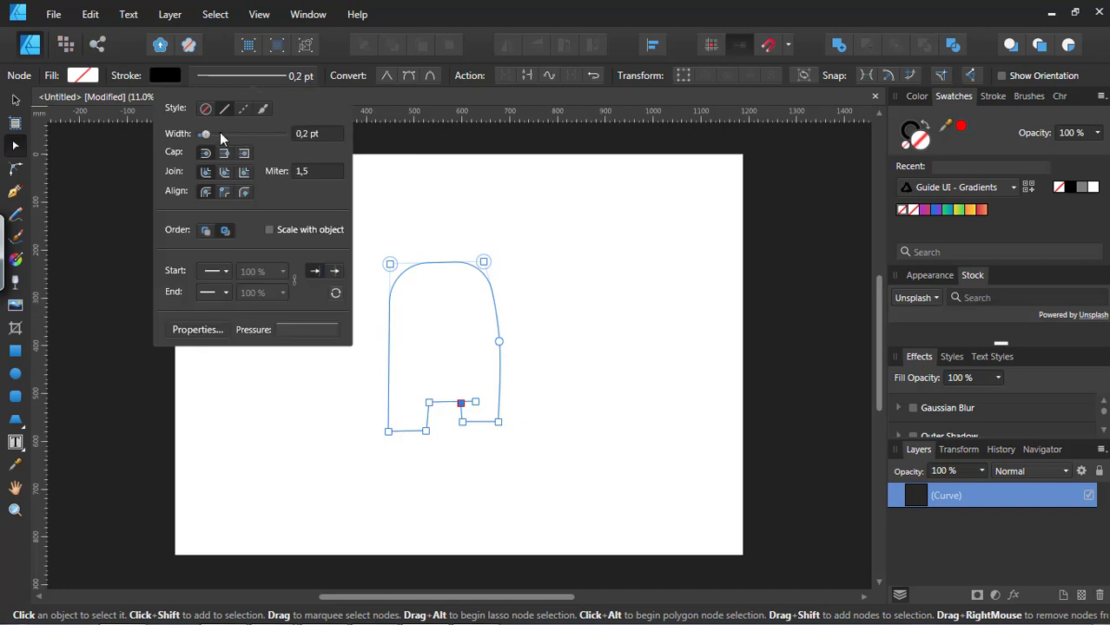
pyautogui.moveTo(206, 137); pyautogui.dragTo(292, 136)
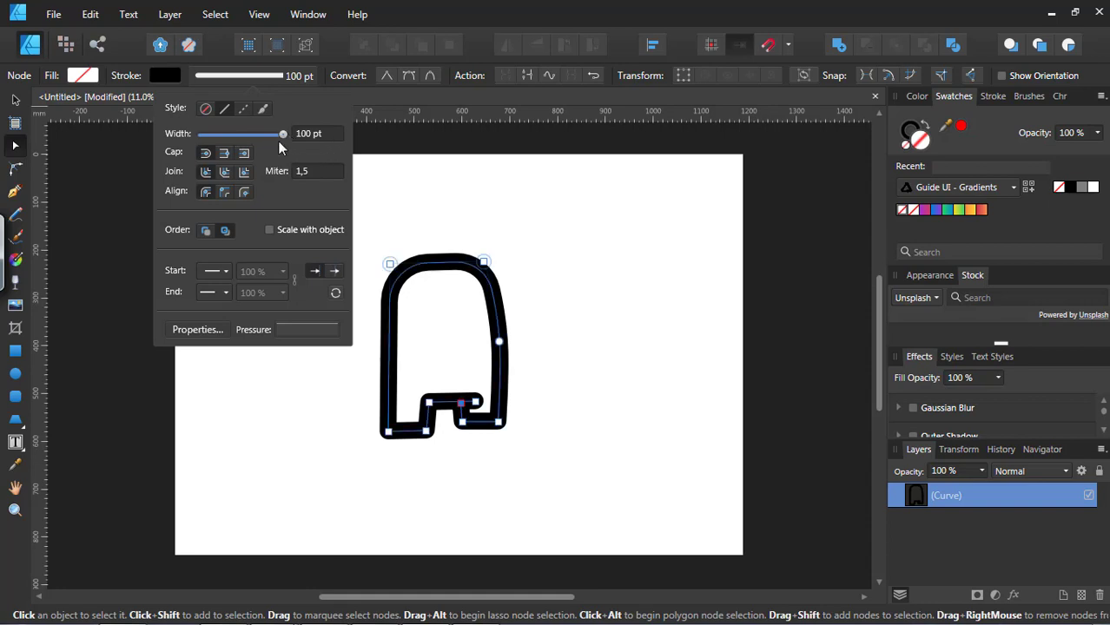
pyautogui.moveTo(279, 137); pyautogui.dragTo(277, 135)
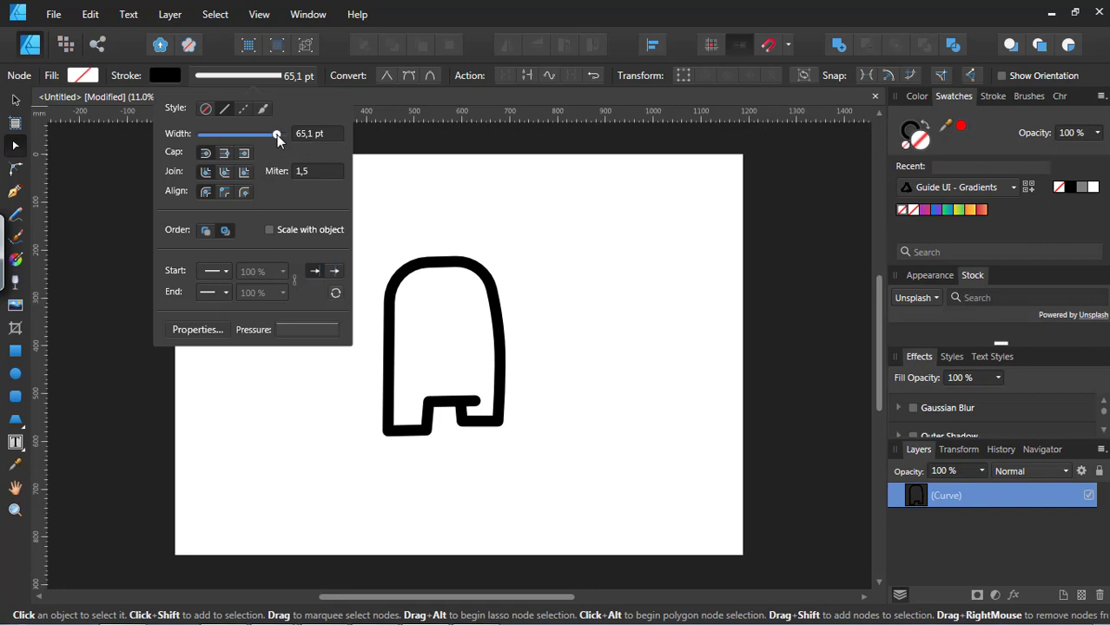
pyautogui.click(513, 422)
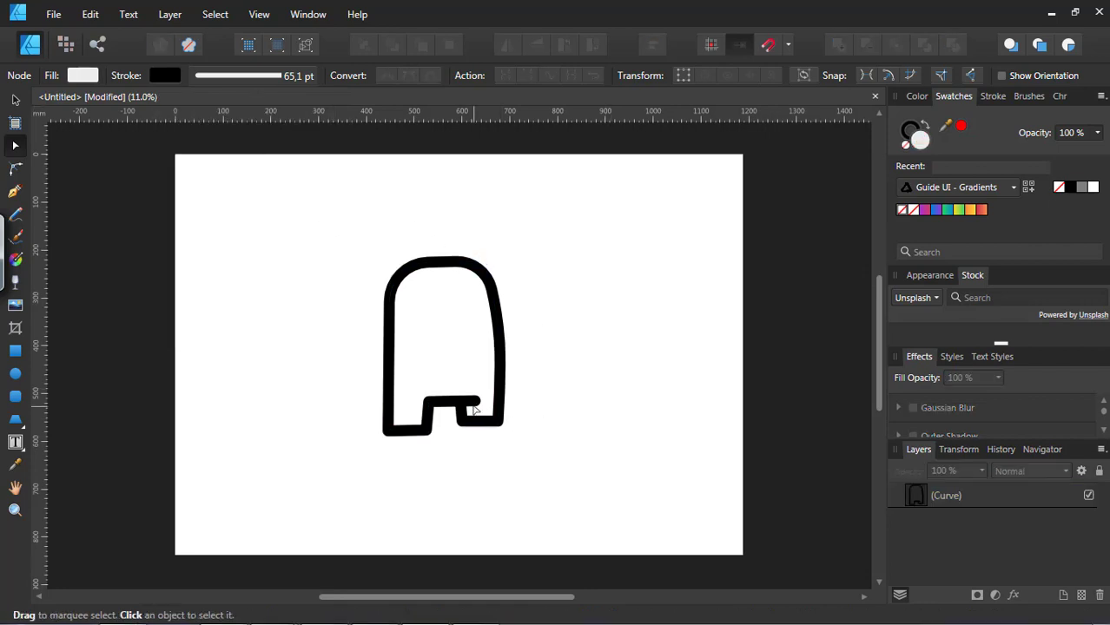
# Edit the stroke's pressure profile so the line tapers at its open end above the right leg
pyautogui.click(474, 409)
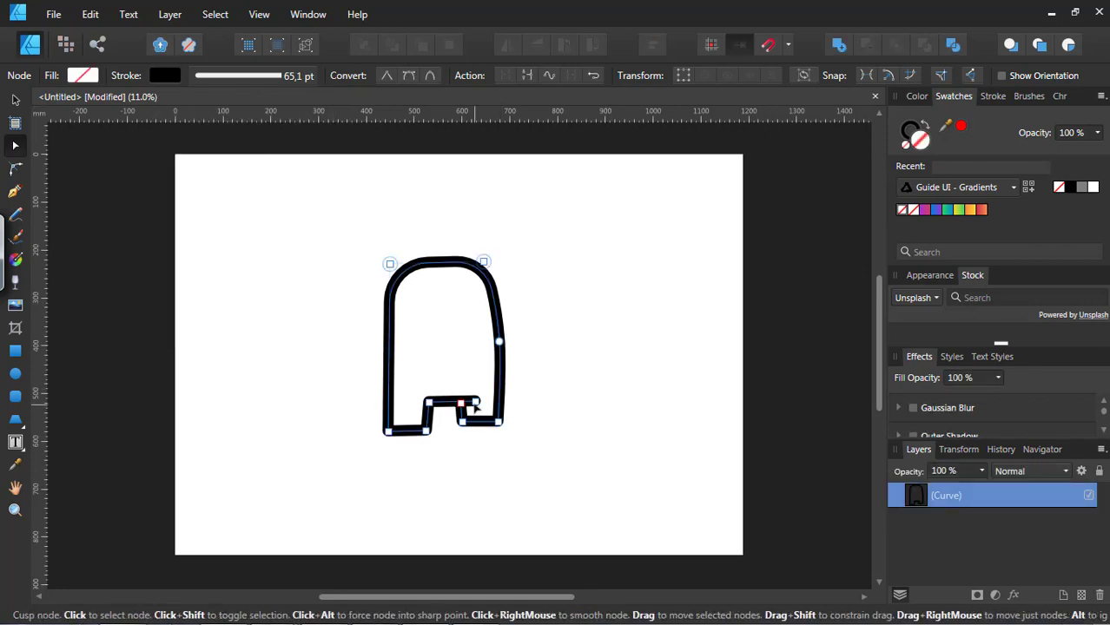
pyautogui.click(294, 77)
pyautogui.click(316, 331)
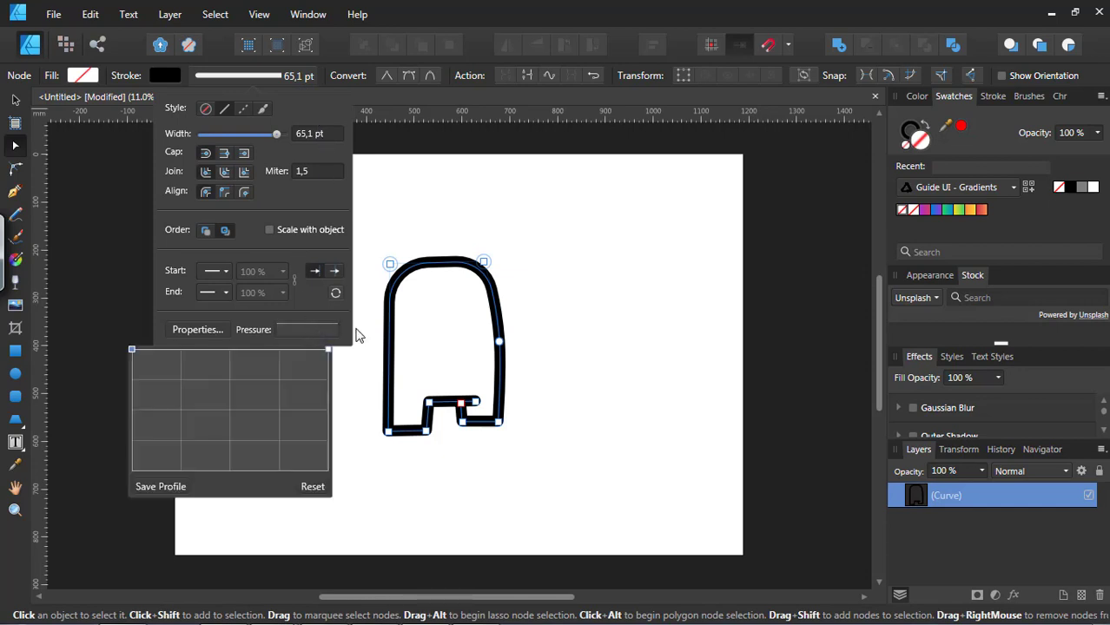
pyautogui.moveTo(130, 349)
pyautogui.mouseDown()
pyautogui.moveTo(136, 422)
pyautogui.moveTo(132, 350)
pyautogui.moveTo(147, 364)
pyautogui.moveTo(153, 409)
pyautogui.mouseUp()
pyautogui.moveTo(233, 382)
pyautogui.mouseDown()
pyautogui.moveTo(231, 349)
pyautogui.moveTo(176, 349)
pyautogui.moveTo(143, 331)
pyautogui.mouseUp()
pyautogui.click(497, 435)
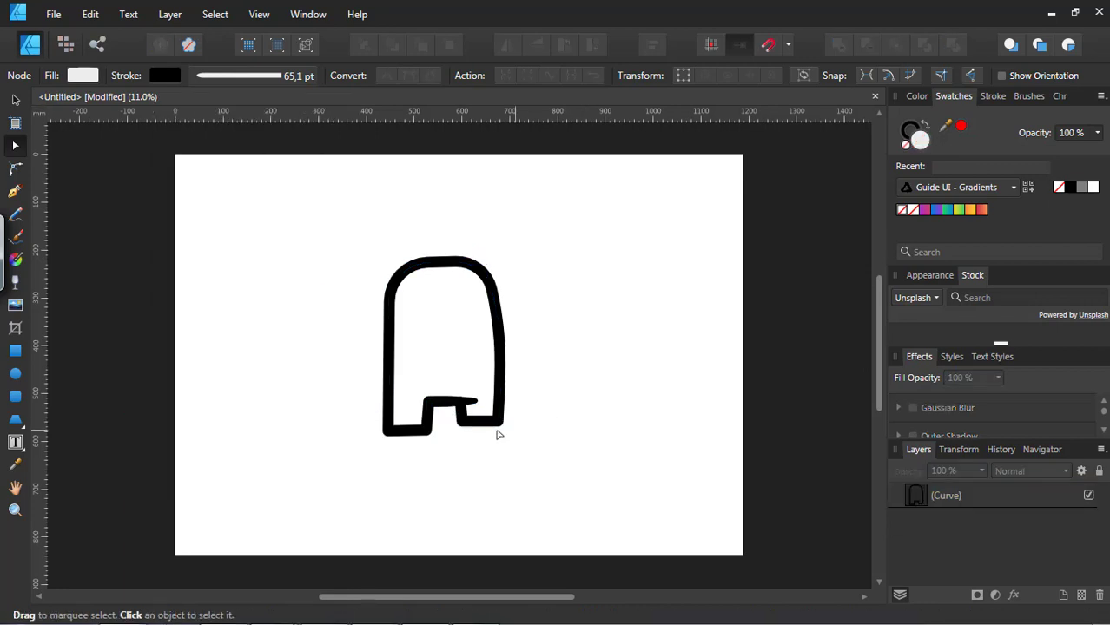
# Select the four bottom nodes of both legs and move them down together to lengthen the legs
pyautogui.click(497, 426)
pyautogui.click(498, 426)
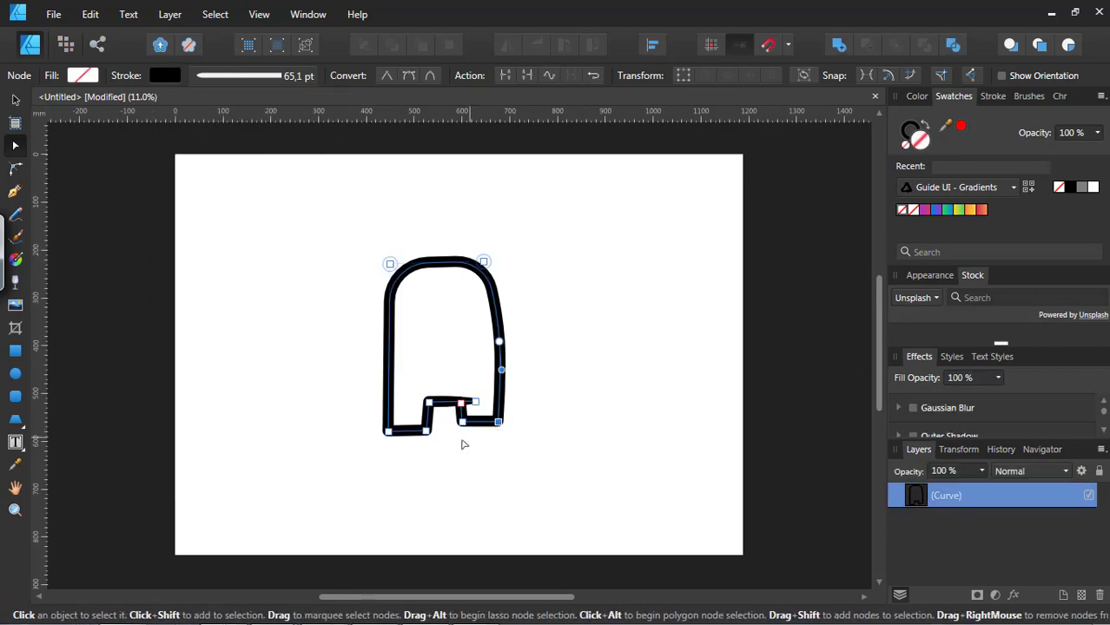
pyautogui.keyDown('shift'); pyautogui.click(388, 431); pyautogui.keyUp('shift')
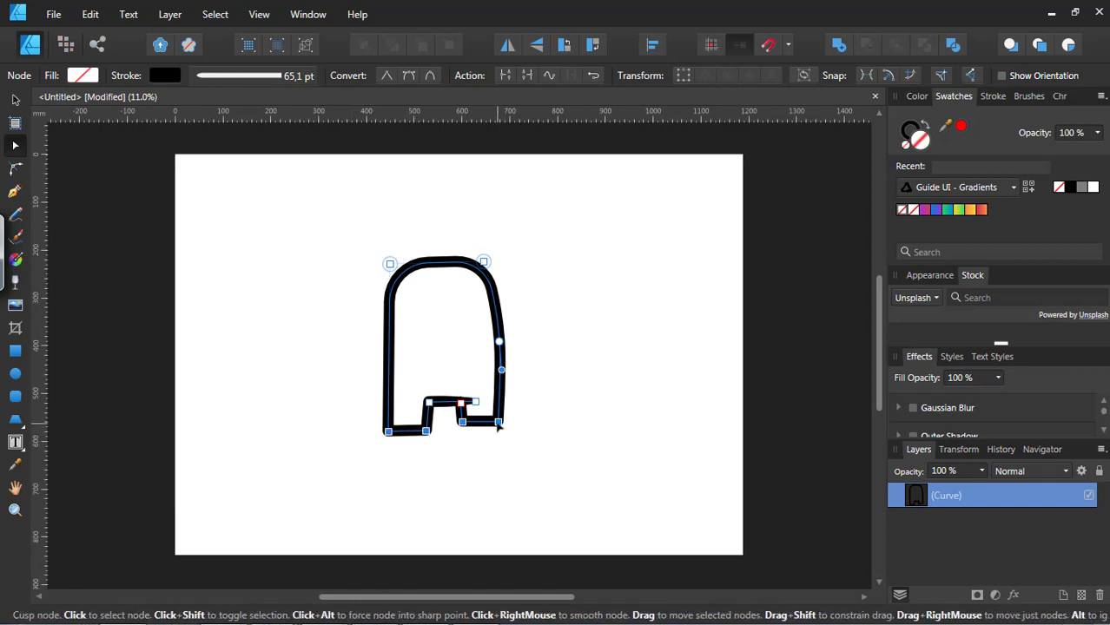
pyautogui.moveTo(498, 422); pyautogui.dragTo(498, 437)
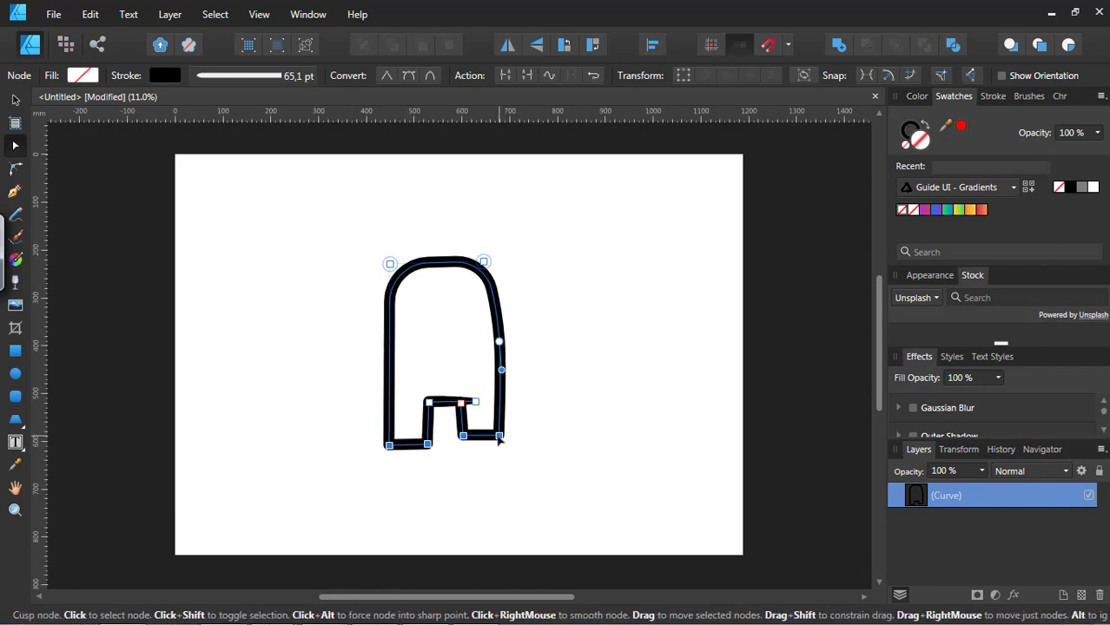
pyautogui.click(498, 476)
# Round the four bottom corners of both legs together to a radius of 15,9 mm
pyautogui.click(499, 439)
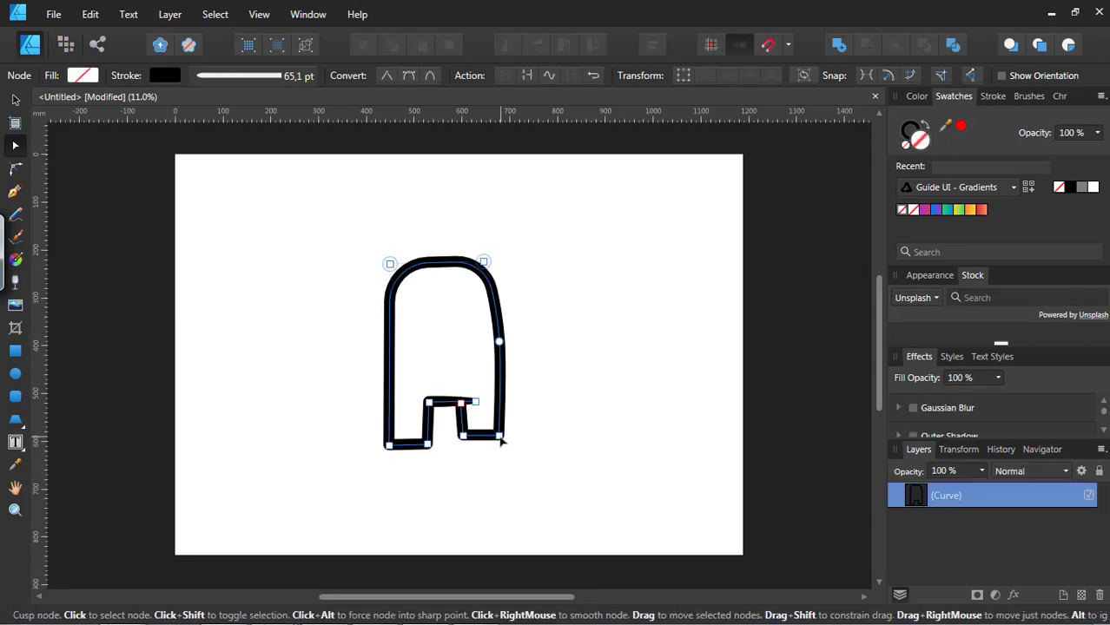
pyautogui.keyDown('shift'); pyautogui.click(463, 435); pyautogui.keyUp('shift')
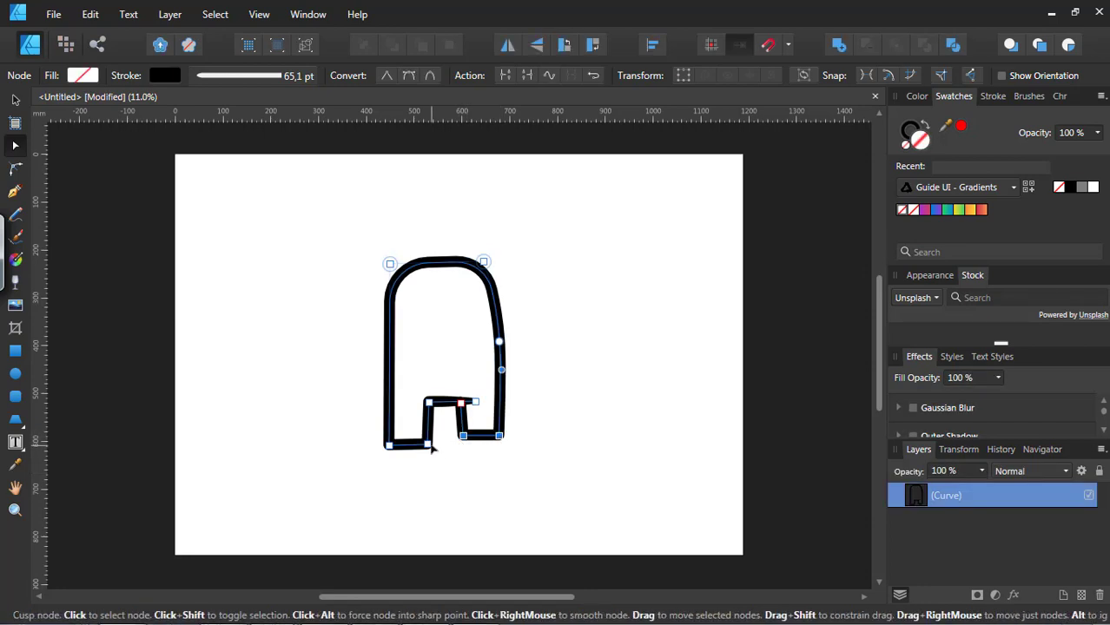
pyautogui.keyDown('shift'); pyautogui.click(427, 443); pyautogui.keyUp('shift')
pyautogui.keyDown('shift'); pyautogui.click(389, 445); pyautogui.keyUp('shift')
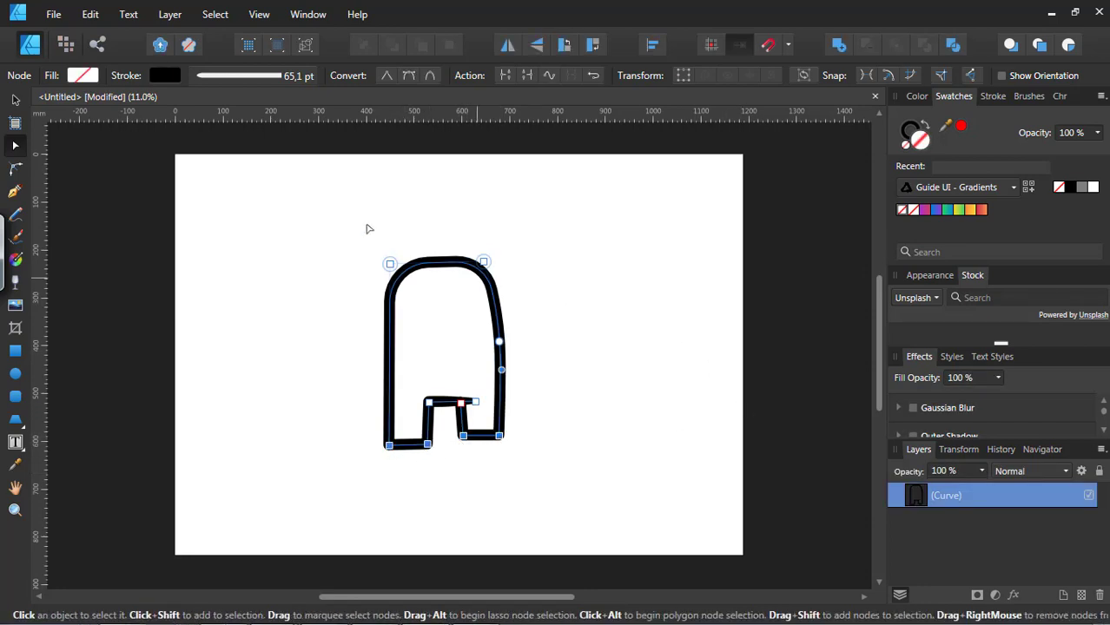
pyautogui.click(16, 169)
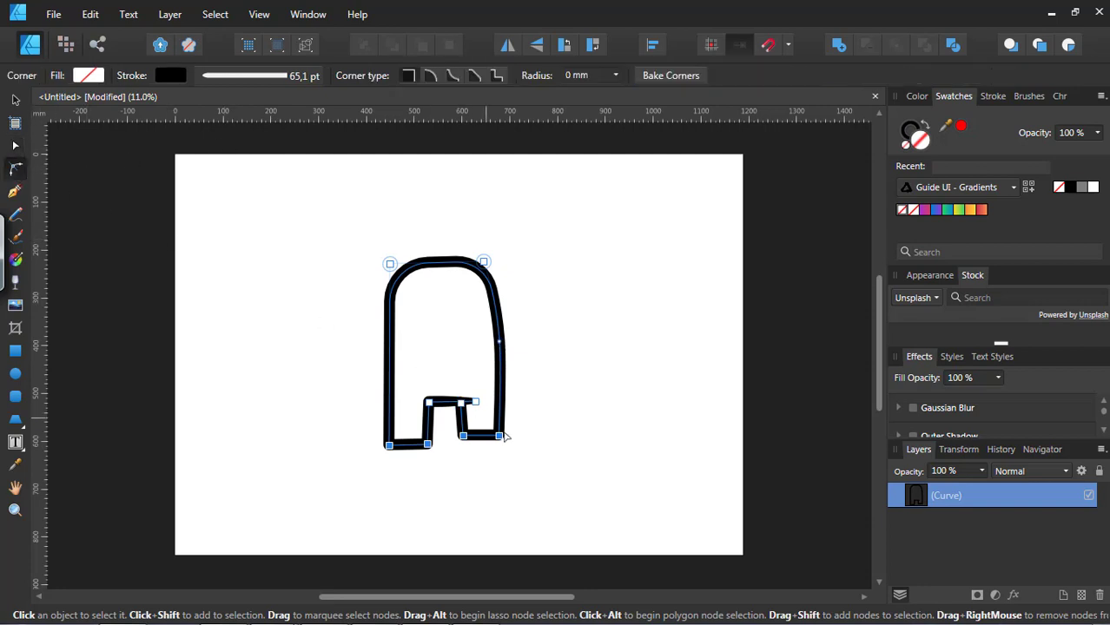
pyautogui.moveTo(501, 441); pyautogui.dragTo(494, 408)
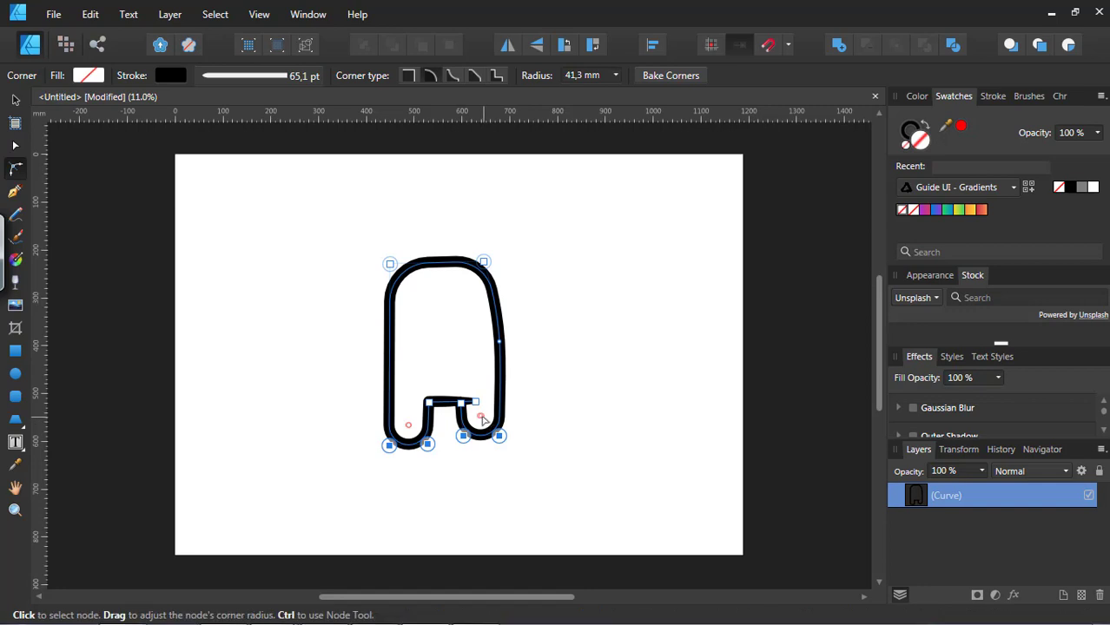
pyautogui.moveTo(482, 420); pyautogui.dragTo(515, 472)
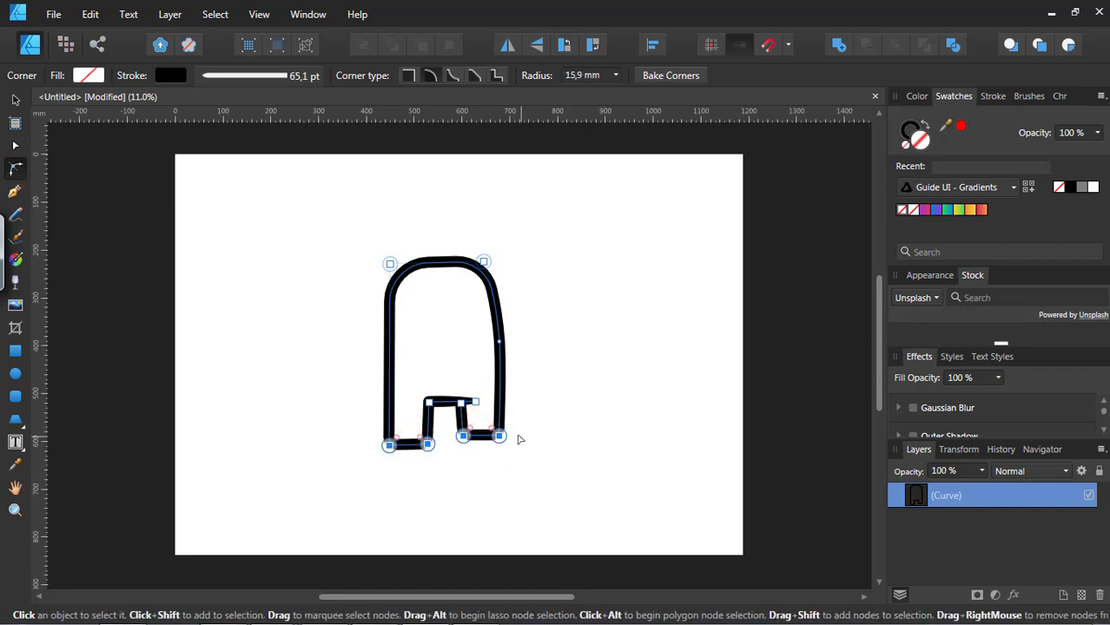
# Select the four bottom corners of both legs and increase their corner rounding together
pyautogui.click(562, 439)
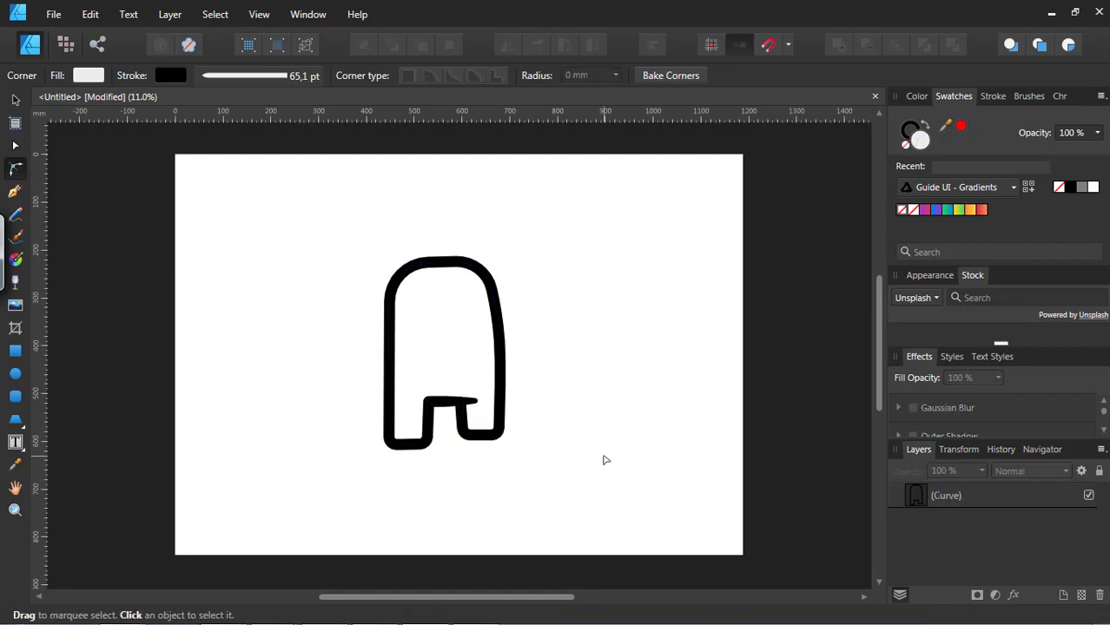
pyautogui.click(499, 439)
pyautogui.click(499, 437)
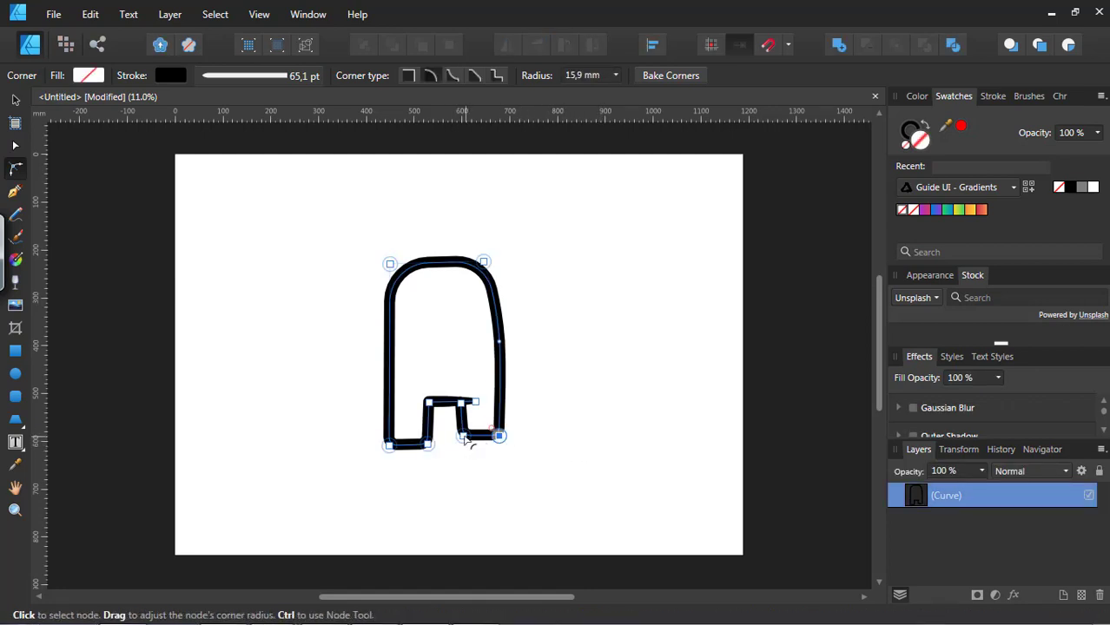
pyautogui.keyDown('shift'); pyautogui.click(463, 436); pyautogui.keyUp('shift')
pyautogui.keyDown('shift'); pyautogui.click(427, 445); pyautogui.keyUp('shift')
pyautogui.keyDown('shift'); pyautogui.click(390, 445); pyautogui.keyUp('shift')
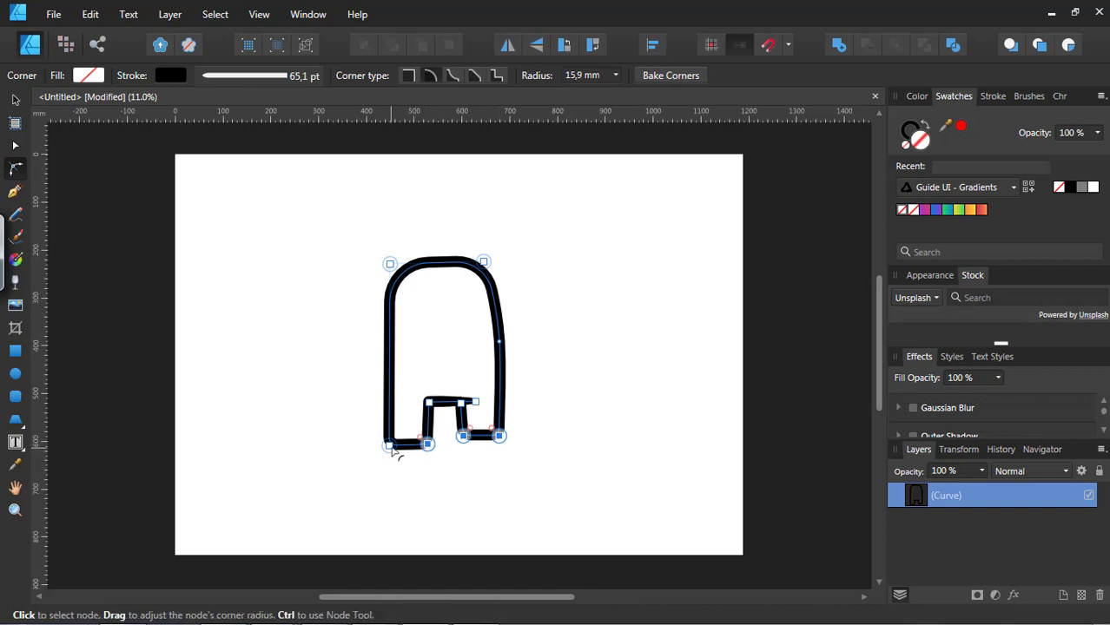
pyautogui.moveTo(501, 440); pyautogui.dragTo(535, 439)
pyautogui.click(629, 457)
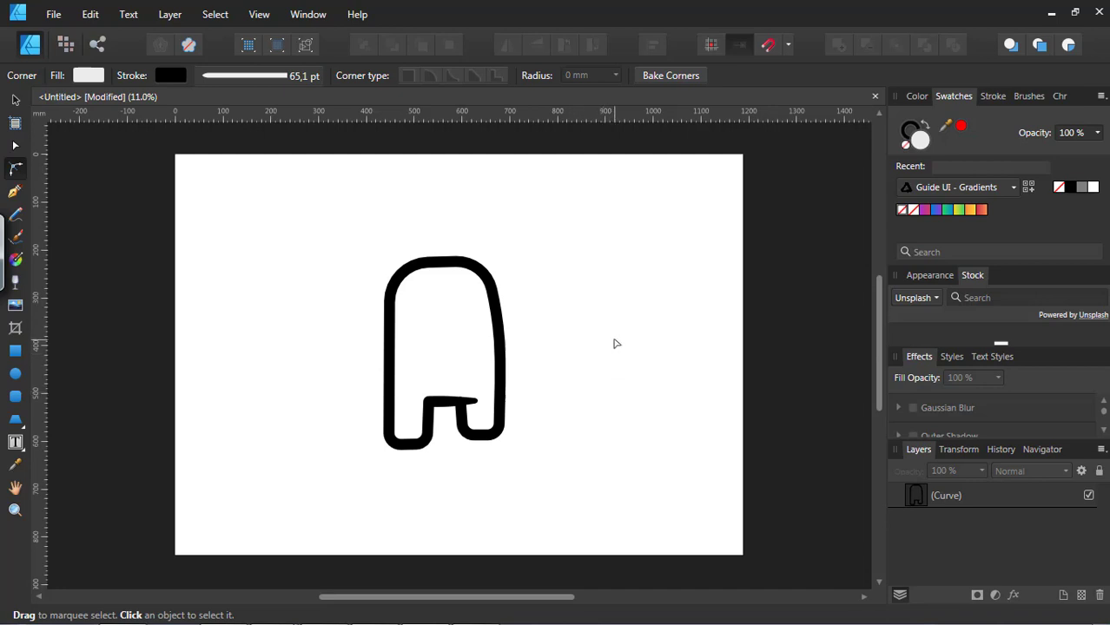
# Move the body's top-left corner node slightly inward and up to narrow the head
pyautogui.click(434, 269)
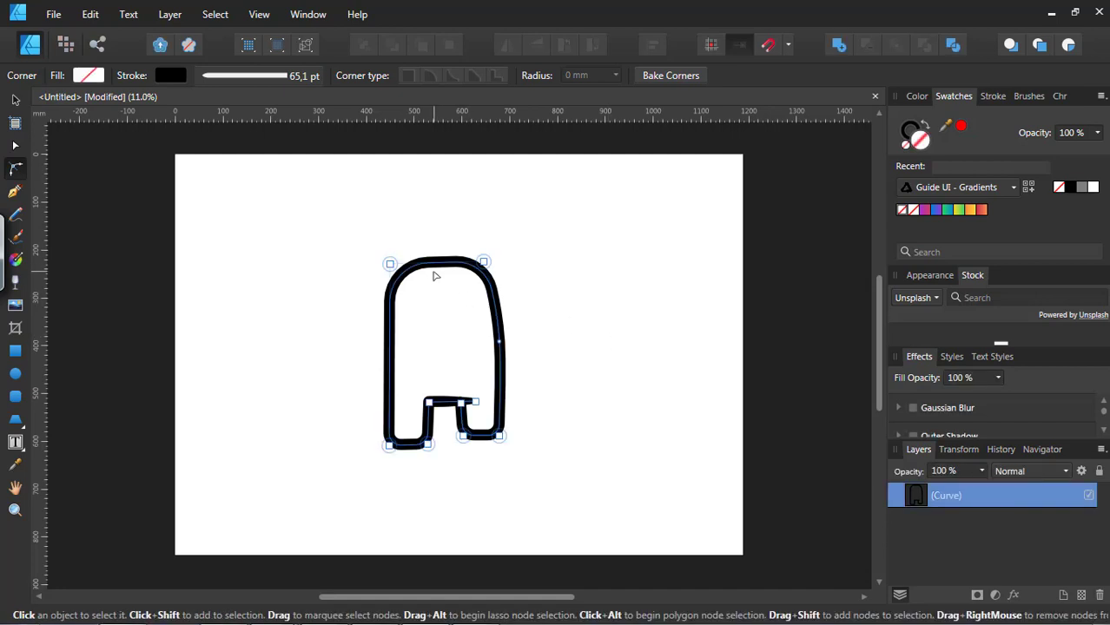
pyautogui.click(400, 270)
pyautogui.moveTo(402, 271); pyautogui.dragTo(429, 302)
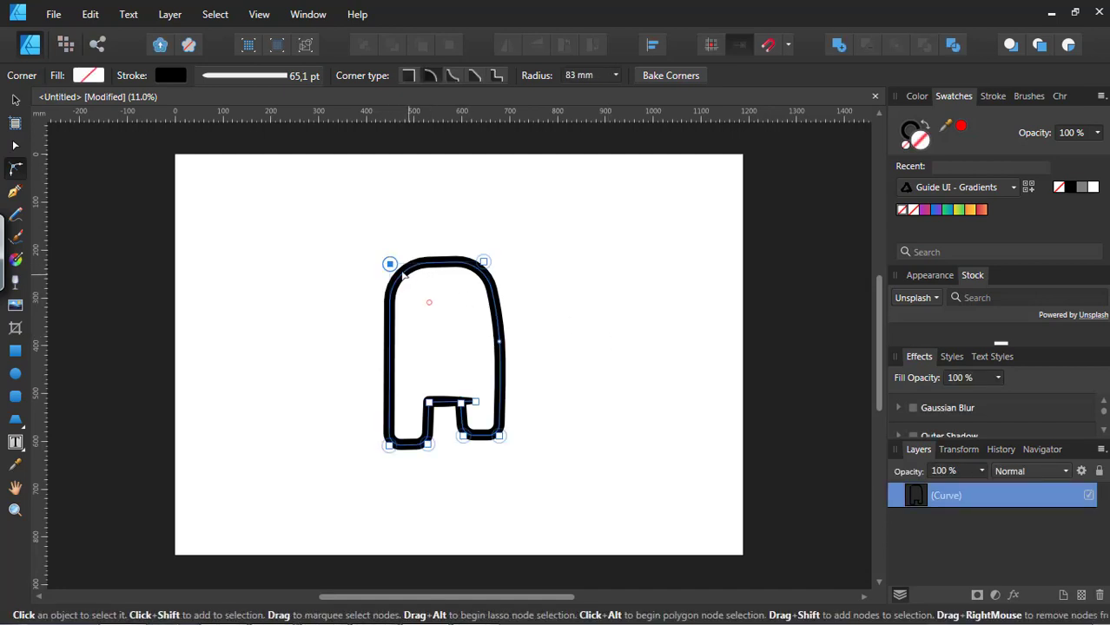
pyautogui.click(16, 146)
pyautogui.moveTo(390, 264)
pyautogui.mouseDown()
pyautogui.moveTo(408, 270)
pyautogui.moveTo(402, 257)
pyautogui.mouseUp()
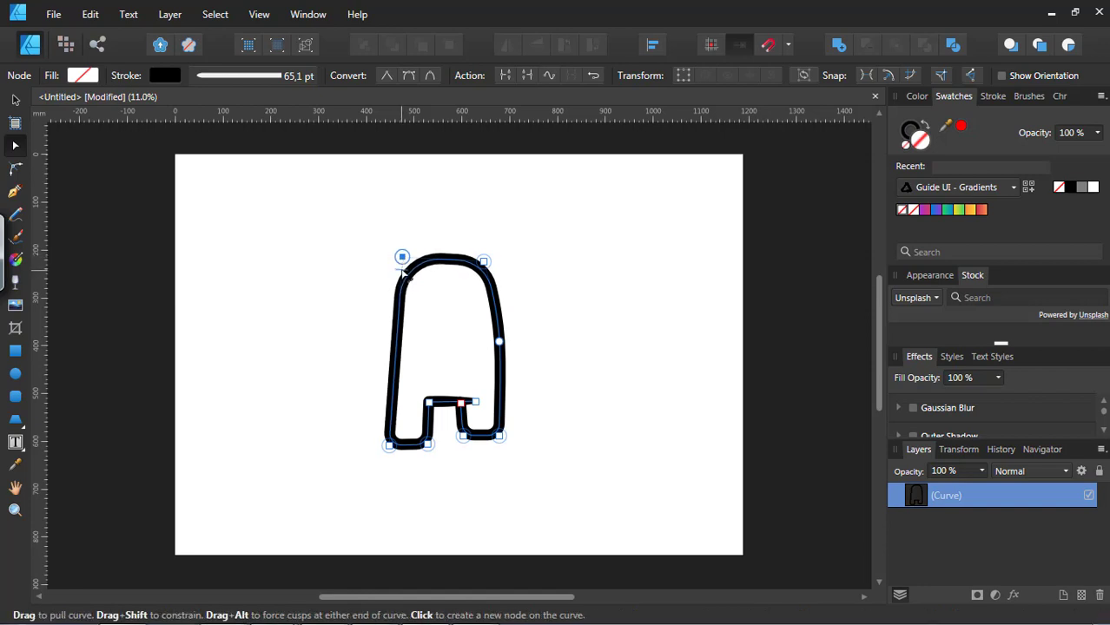
# Add a node midway down the body's left side, make it smooth and position it to give that side a gentle curve
pyautogui.click(397, 341)
pyautogui.moveTo(397, 341); pyautogui.dragTo(386, 342)
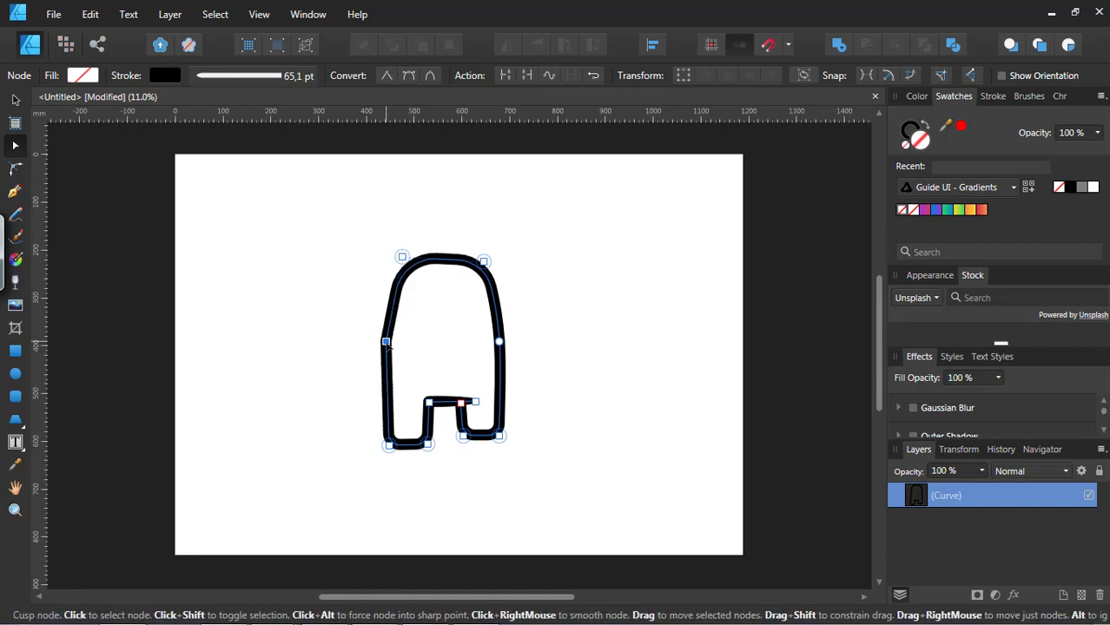
pyautogui.click(427, 76)
pyautogui.moveTo(391, 343); pyautogui.dragTo(394, 346)
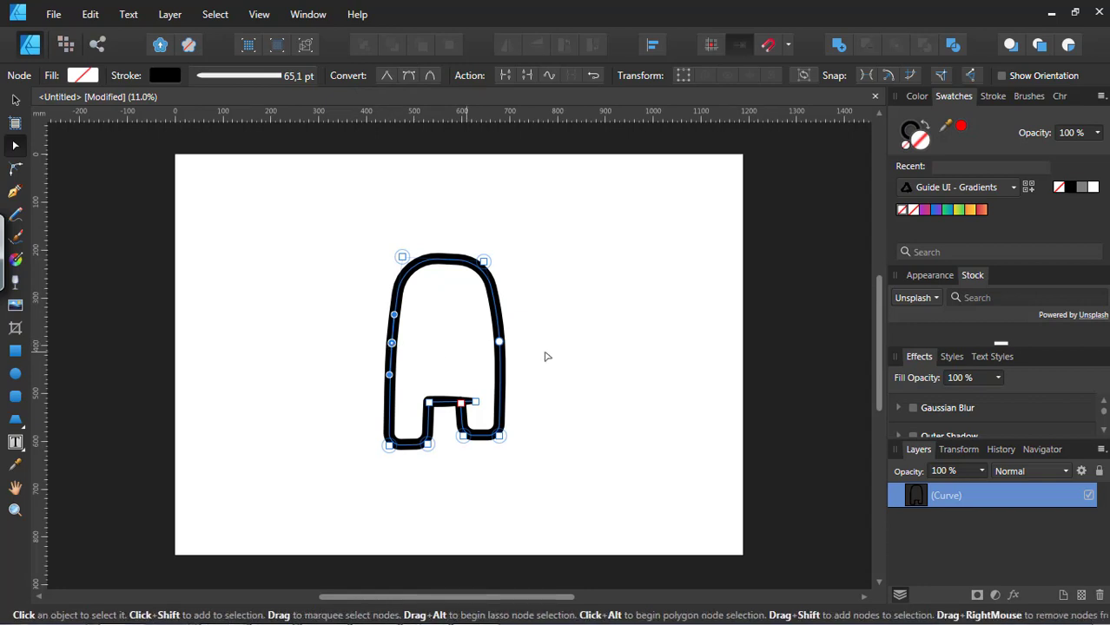
pyautogui.click(573, 356)
pyautogui.click(497, 346)
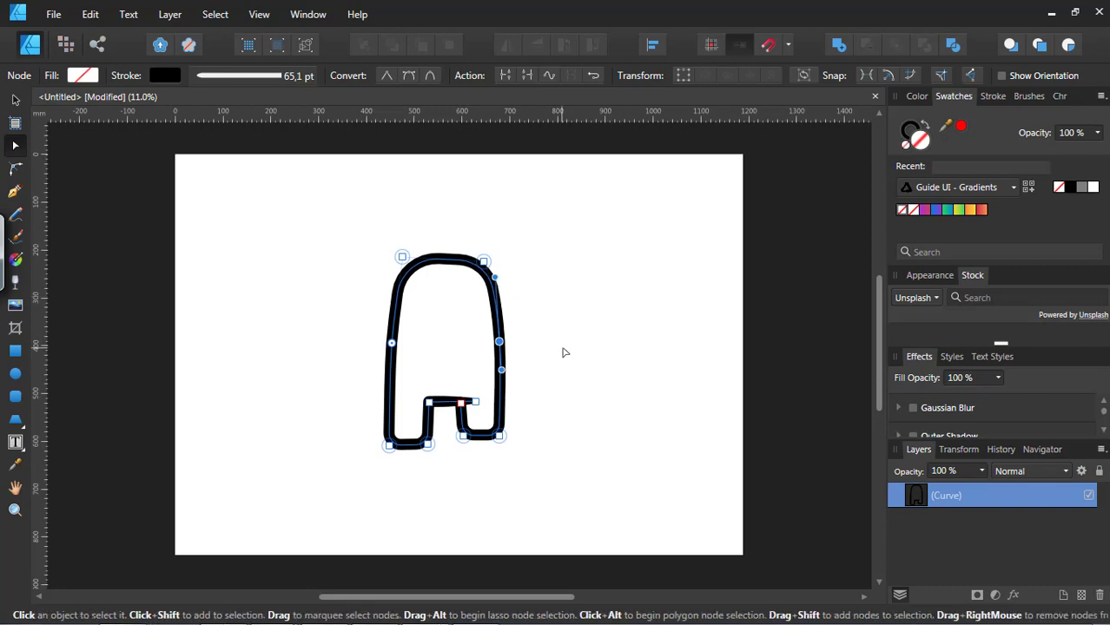
pyautogui.click(597, 424)
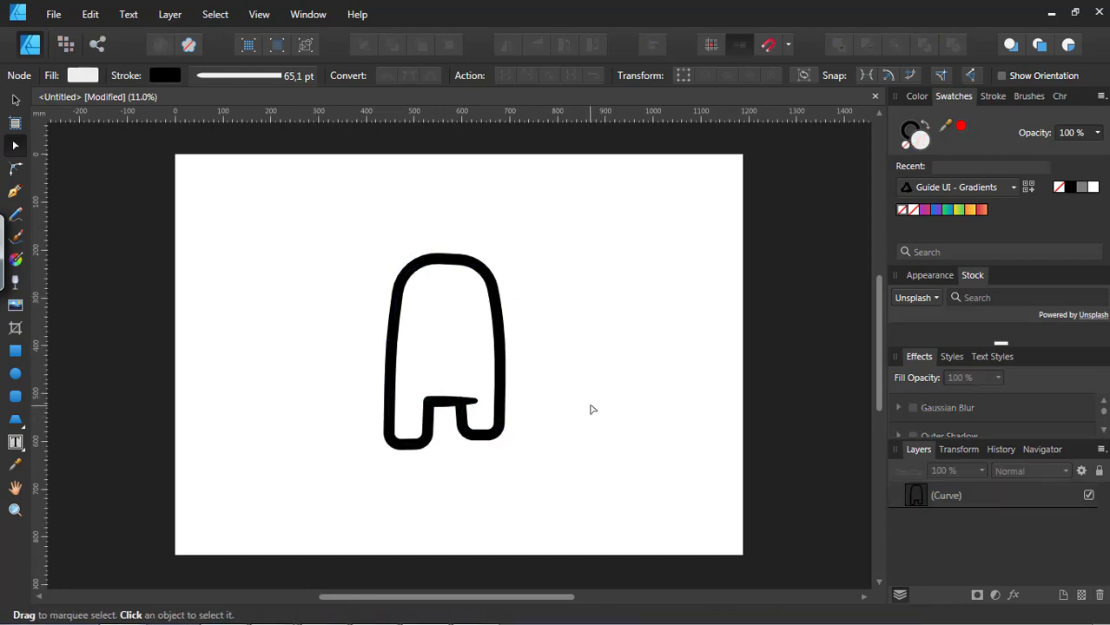
# Widen the left leg by moving its two inner nodes together toward the right leg
pyautogui.click(430, 447)
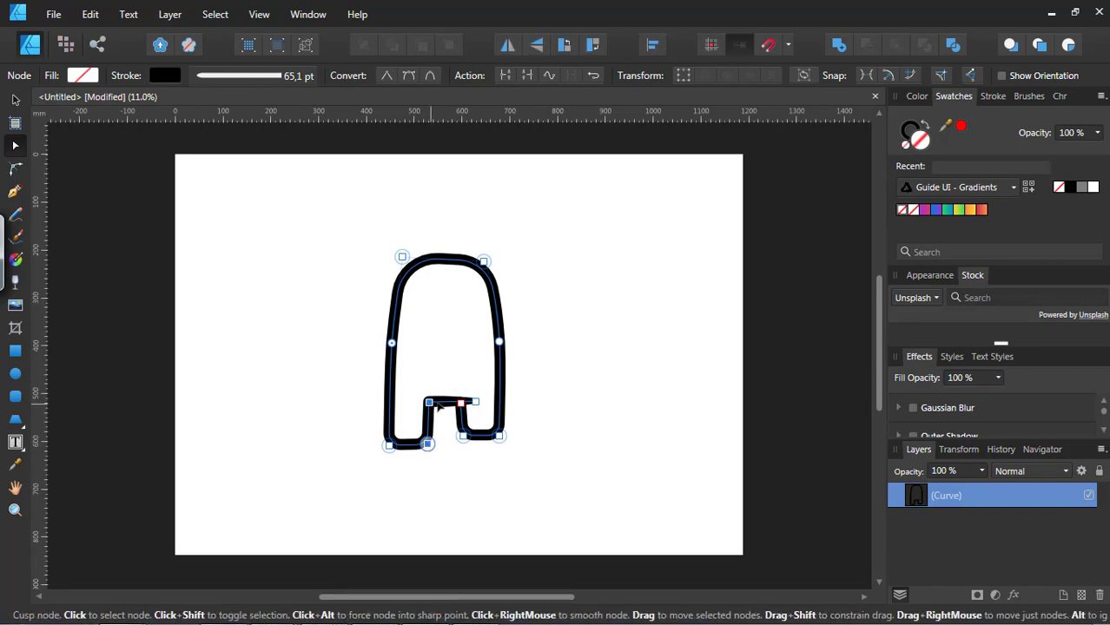
pyautogui.moveTo(437, 406); pyautogui.dragTo(444, 408)
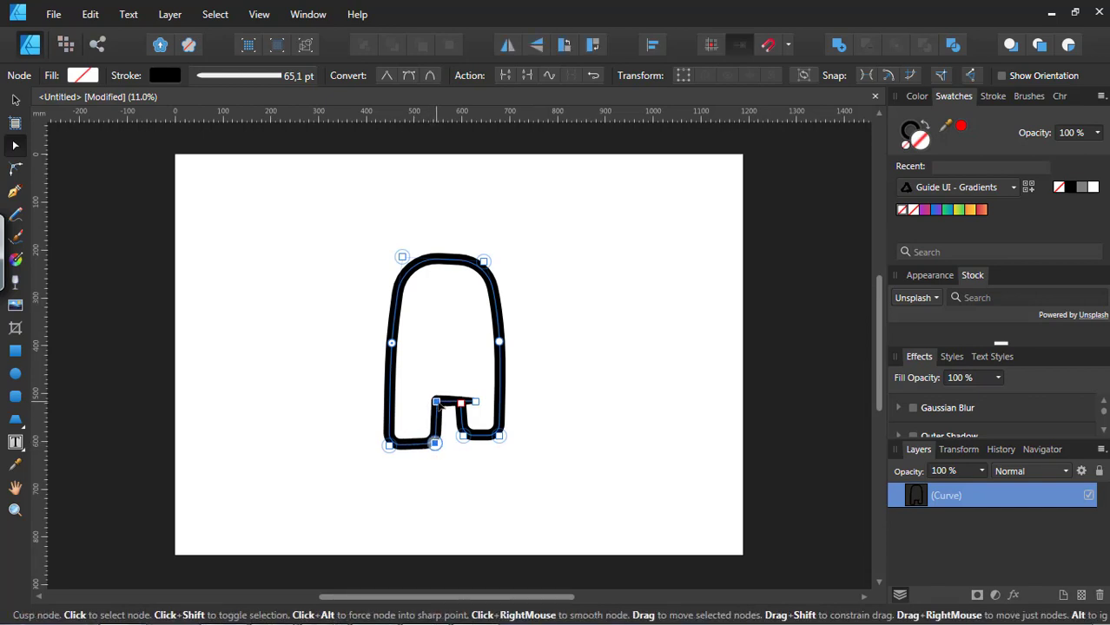
pyautogui.click(631, 434)
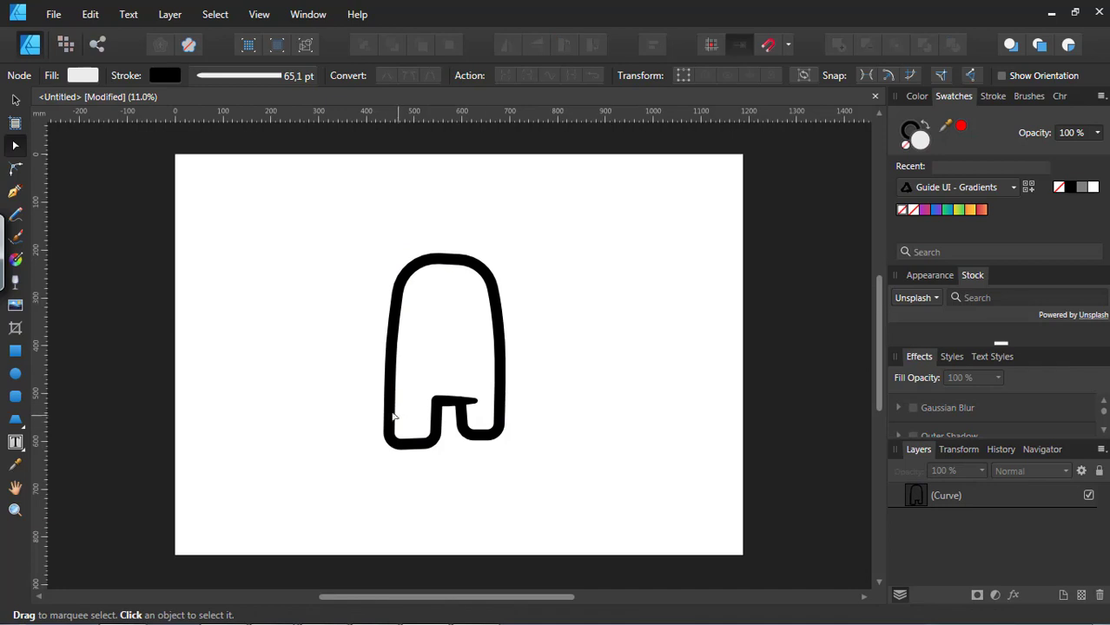
pyautogui.click(435, 443)
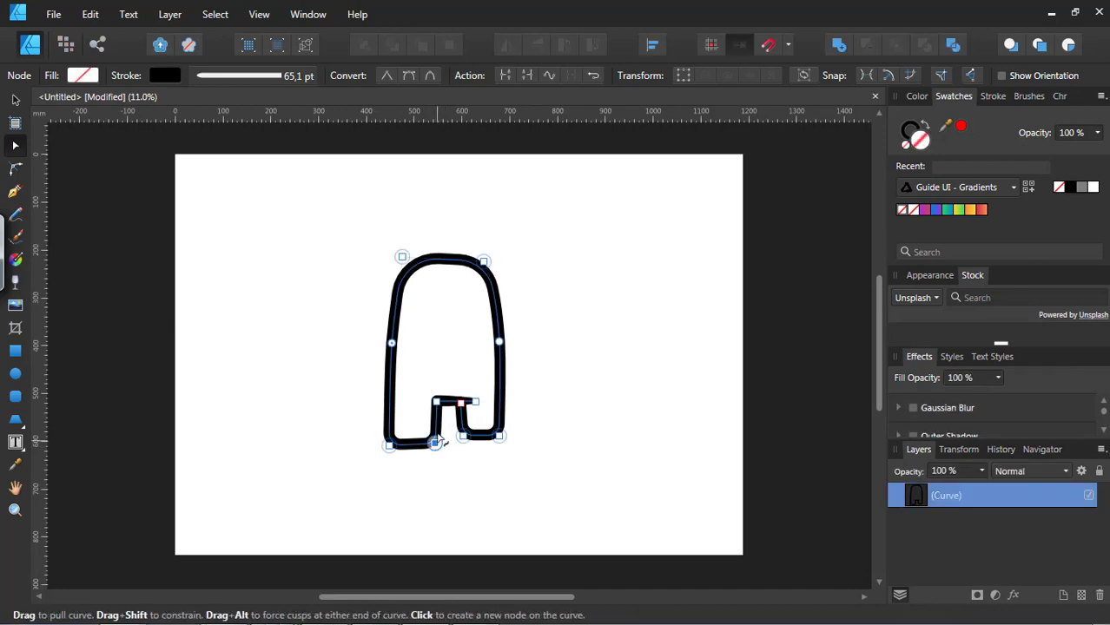
pyautogui.click(436, 402)
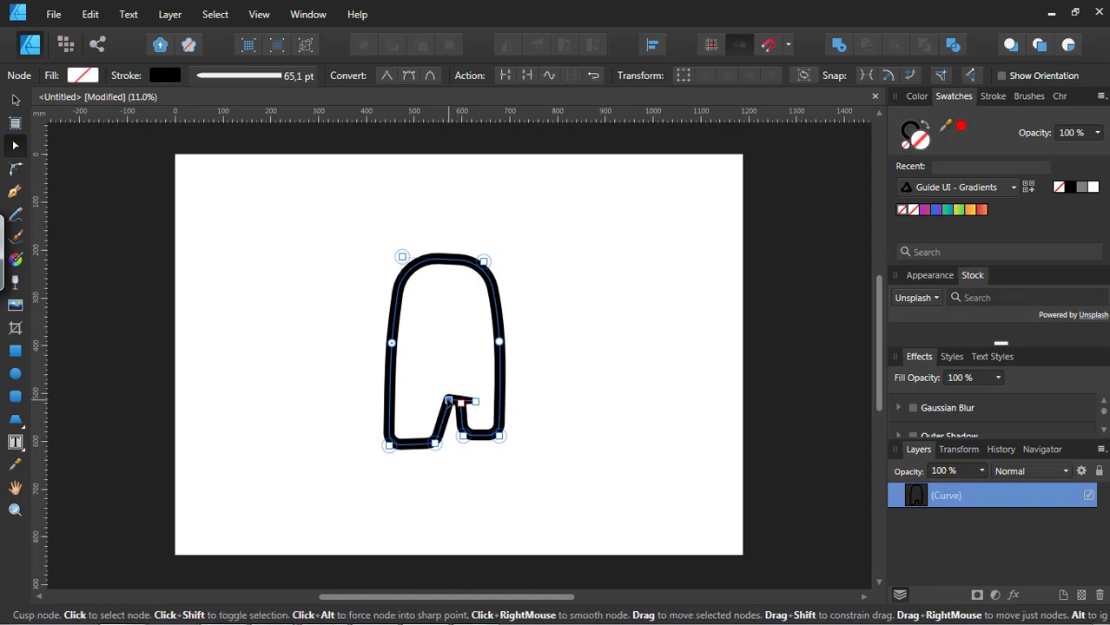
pyautogui.keyDown('shift'); pyautogui.click(435, 444); pyautogui.keyUp('shift')
pyautogui.moveTo(435, 444); pyautogui.dragTo(441, 446)
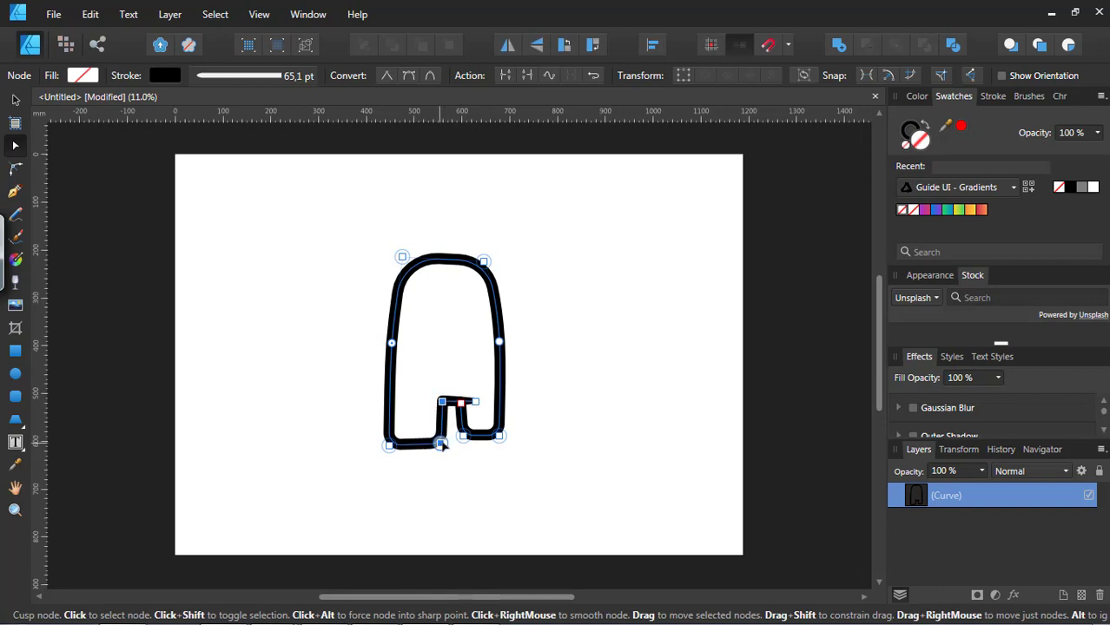
pyautogui.click(575, 426)
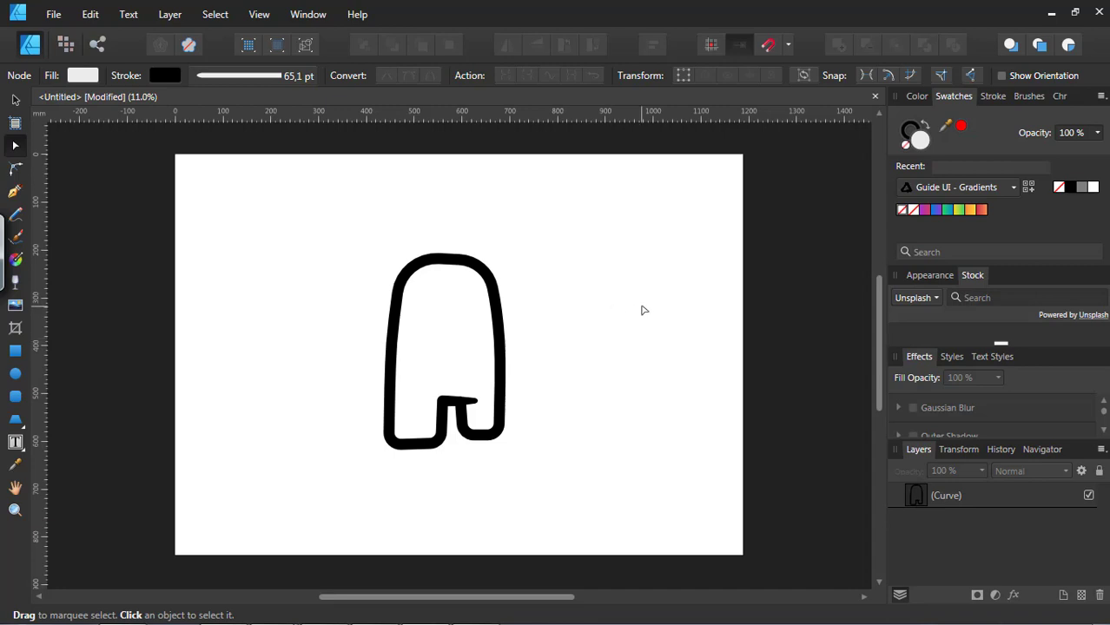
# Draw a closed triangle with the Pen tool on the upper body, its tip extending just past the right edge
pyautogui.click(15, 191)
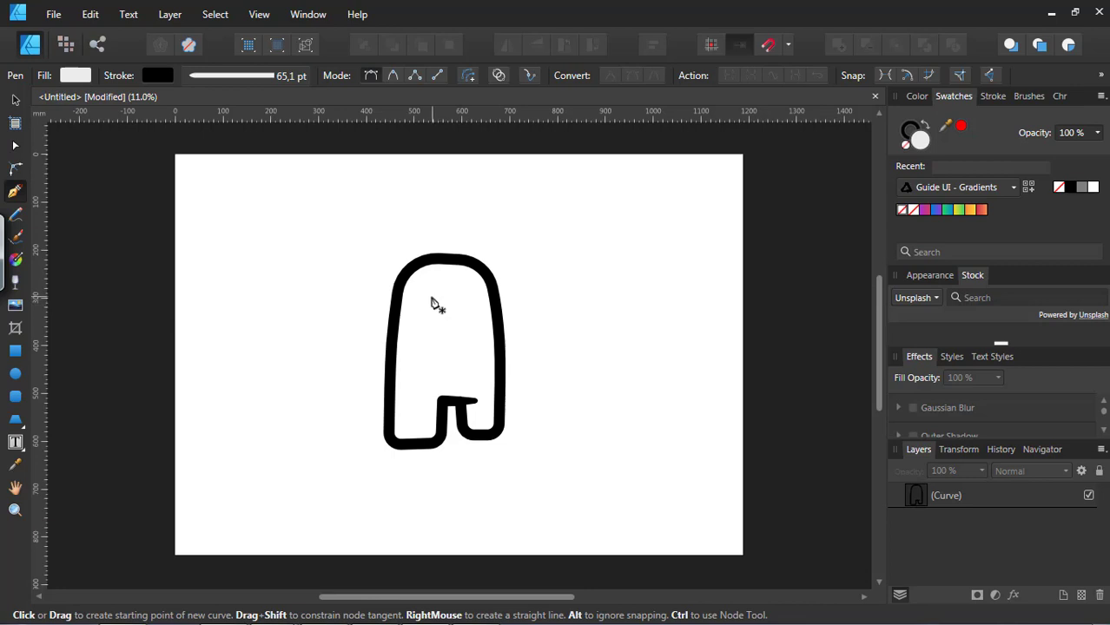
pyautogui.click(434, 298)
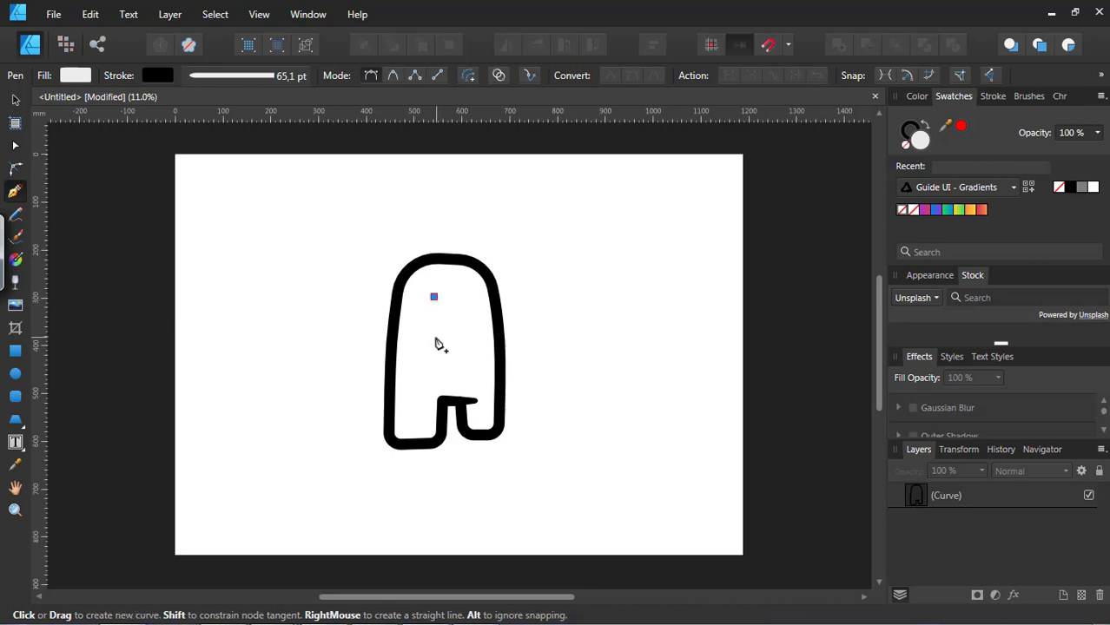
pyautogui.click(436, 338)
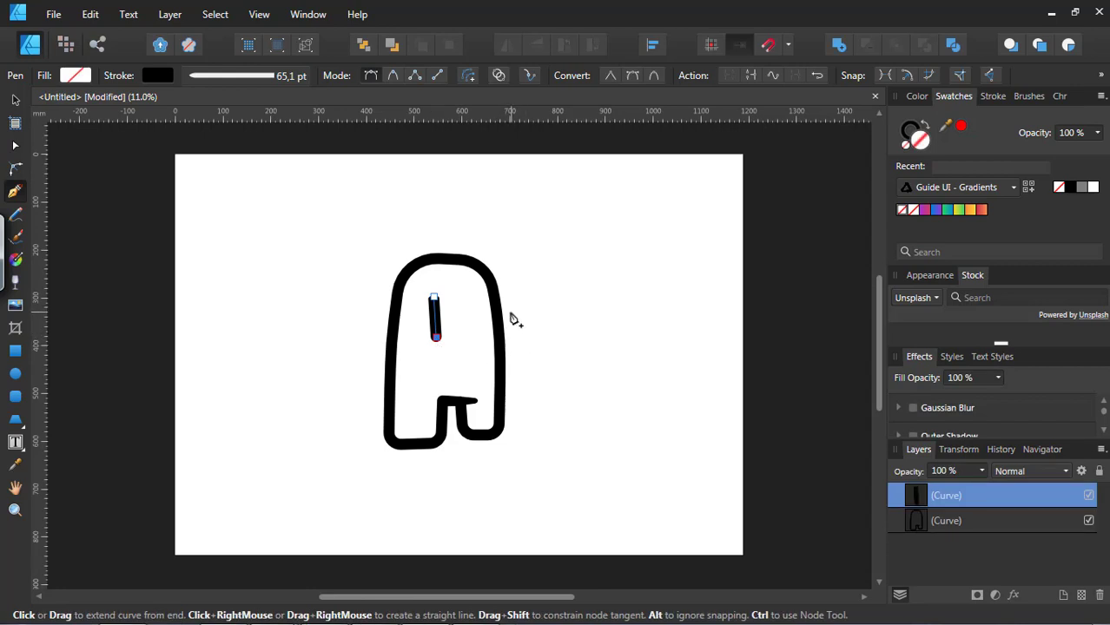
pyautogui.click(512, 311)
pyautogui.click(435, 297)
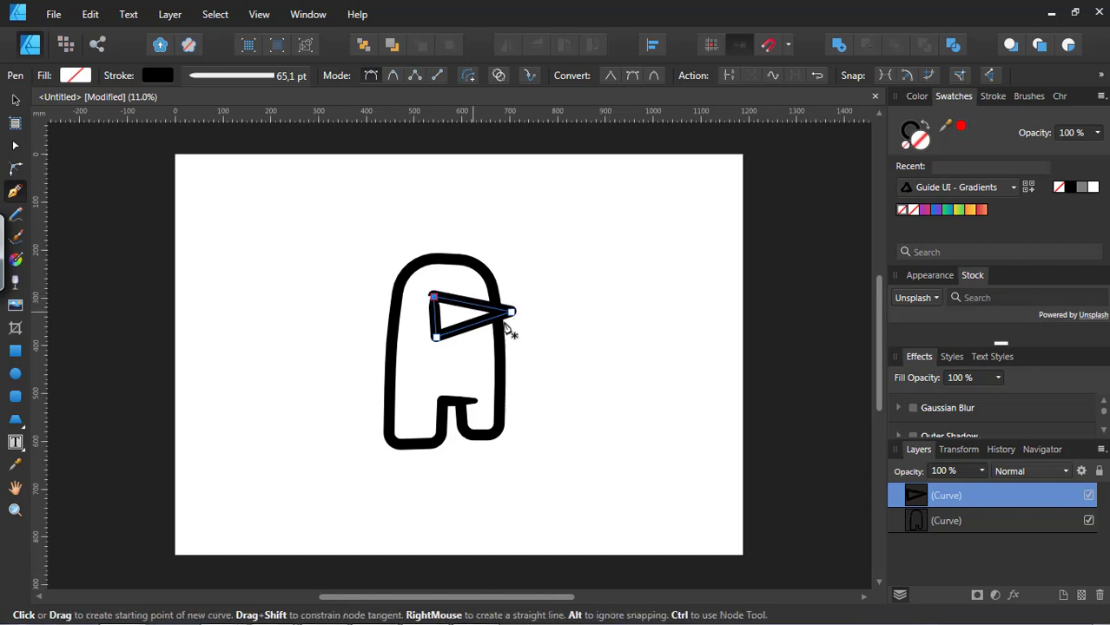
# Try rounding the triangle's right tip to a 35,6 mm radius and pulling it far out to the right
pyautogui.click(15, 145)
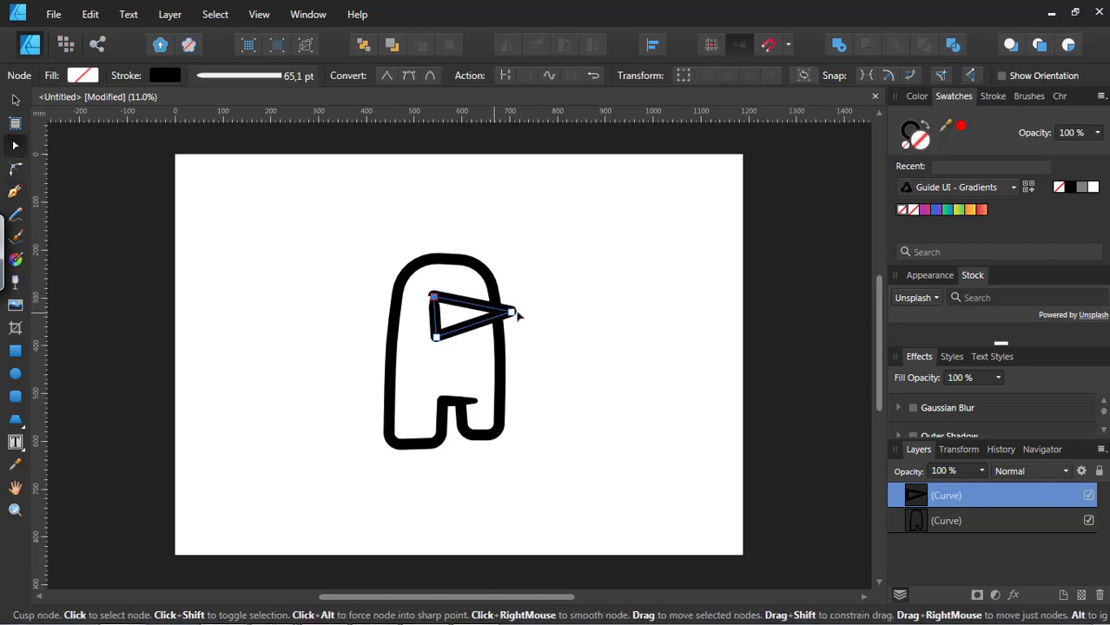
pyautogui.press('c')
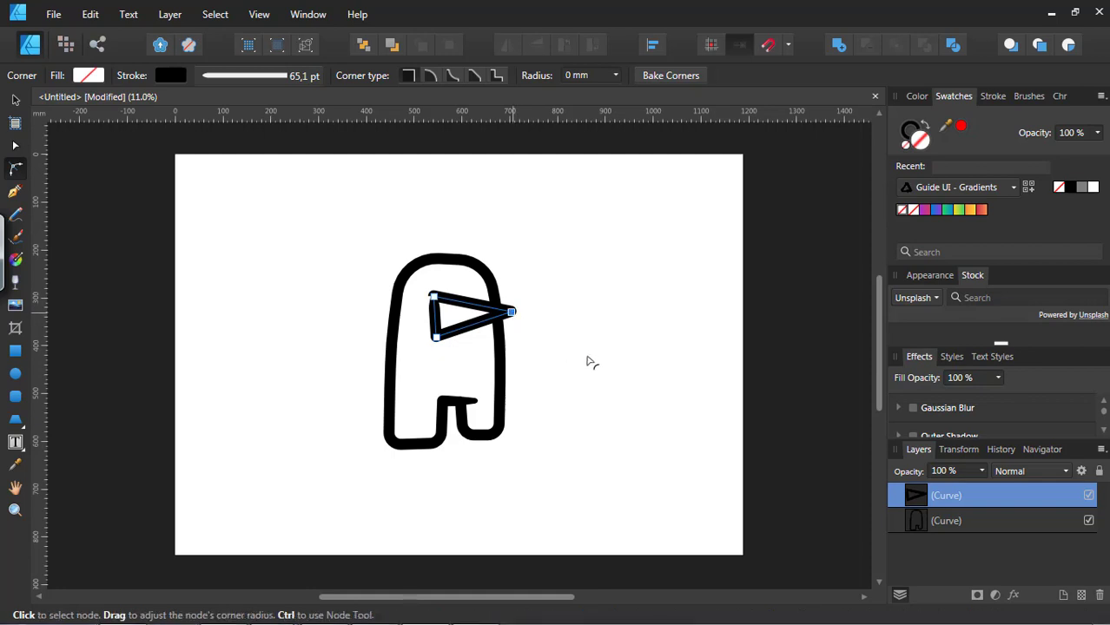
pyautogui.moveTo(512, 312); pyautogui.dragTo(445, 281)
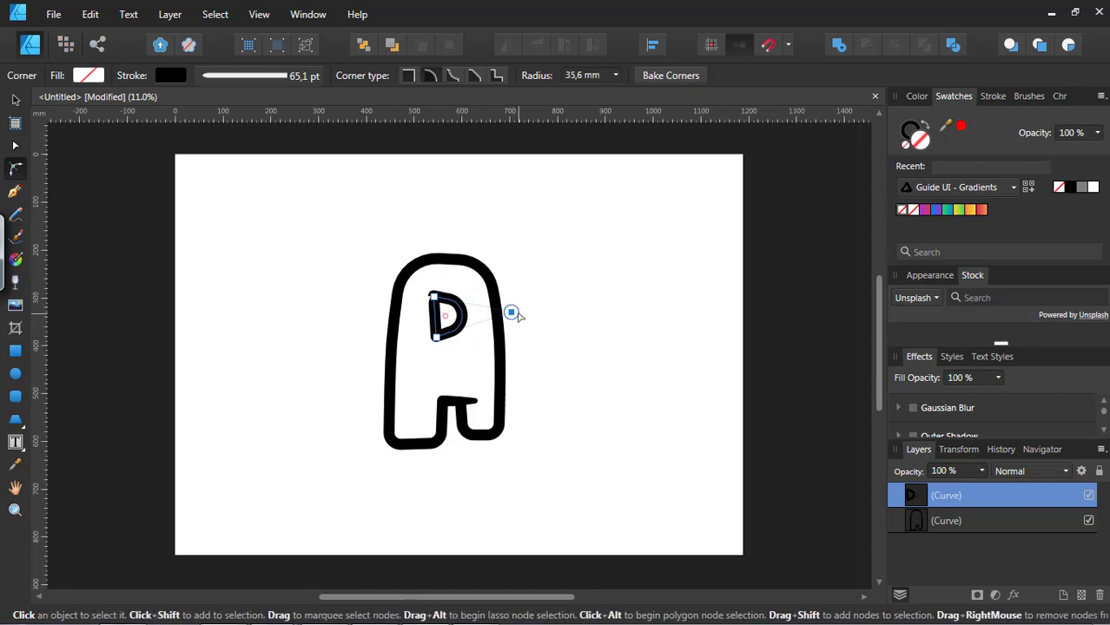
pyautogui.moveTo(517, 312); pyautogui.dragTo(654, 311)
# Move the triangle's lower-left node down to make it taller and bring the right tip back toward the body
pyautogui.click(15, 145)
pyautogui.moveTo(436, 339); pyautogui.dragTo(436, 356)
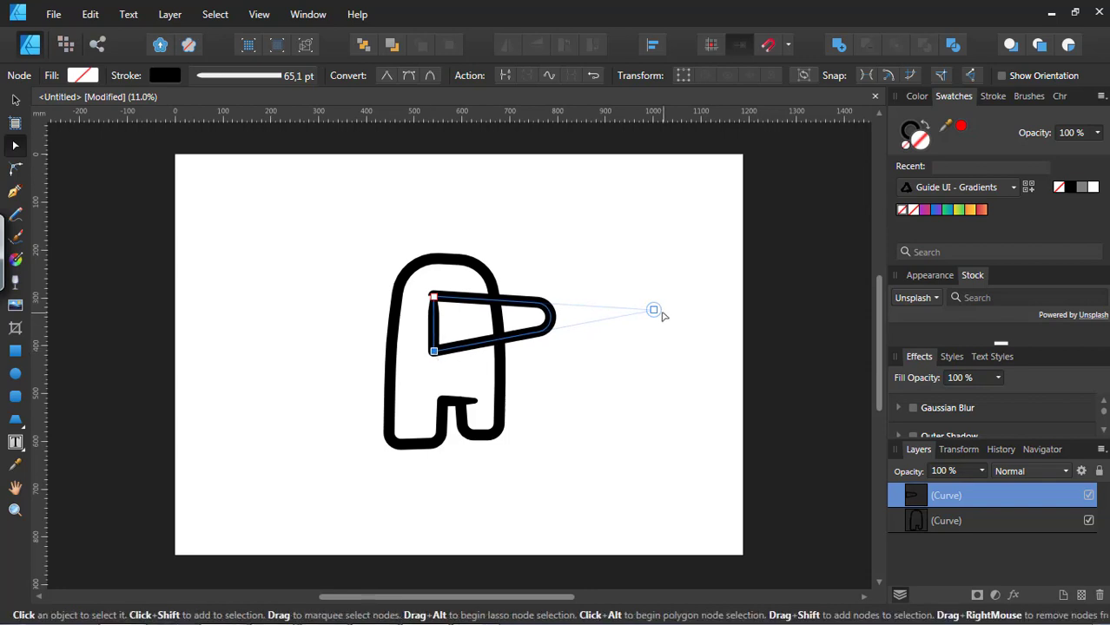
pyautogui.moveTo(655, 310); pyautogui.dragTo(581, 319)
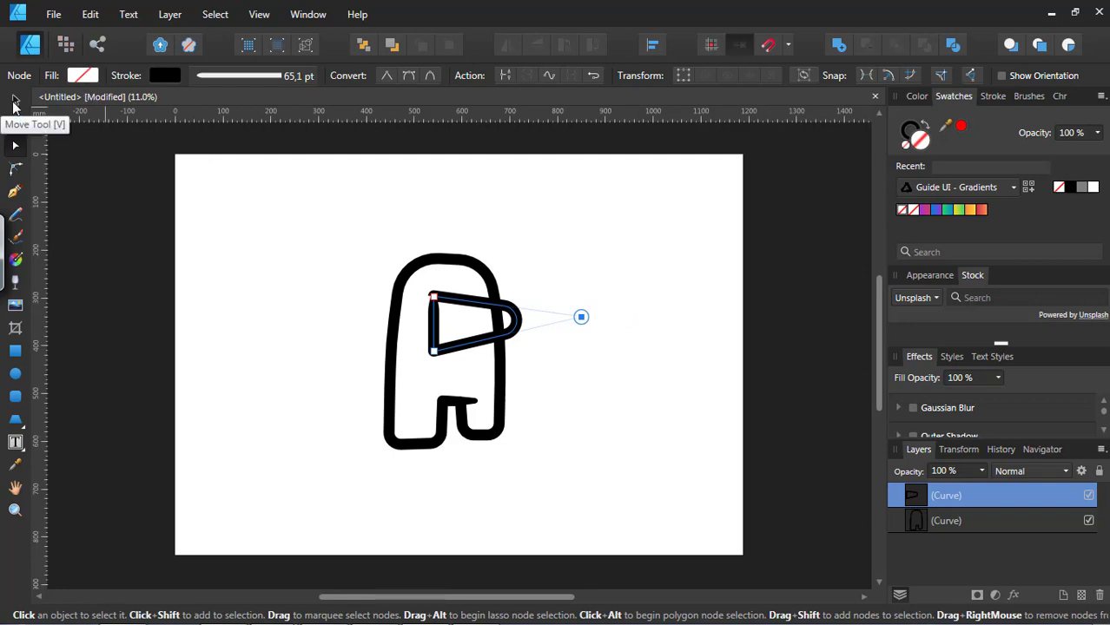
# Remove the rounding from the triangle's right tip by reducing its corner radius to 0 mm
pyautogui.click(15, 167)
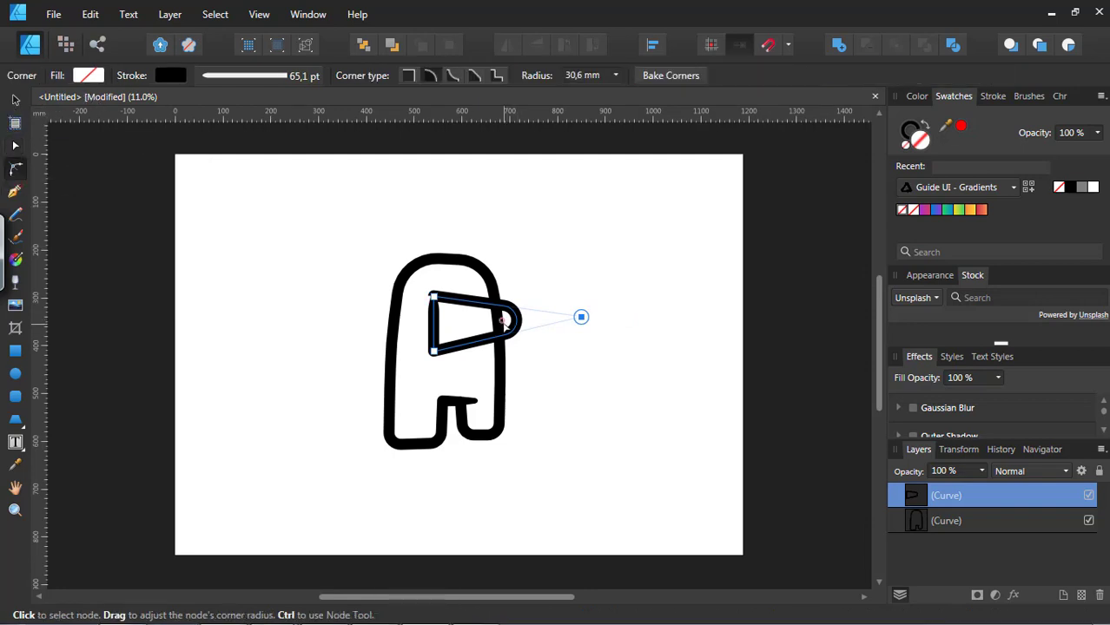
pyautogui.moveTo(573, 317); pyautogui.dragTo(578, 295)
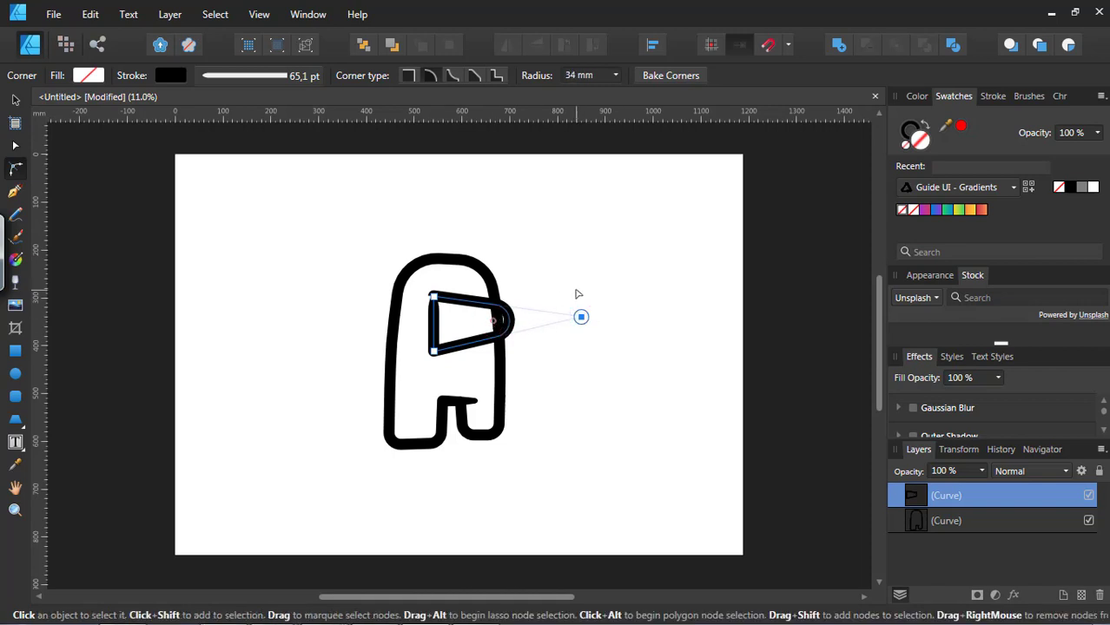
pyautogui.moveTo(545, 330); pyautogui.dragTo(627, 331)
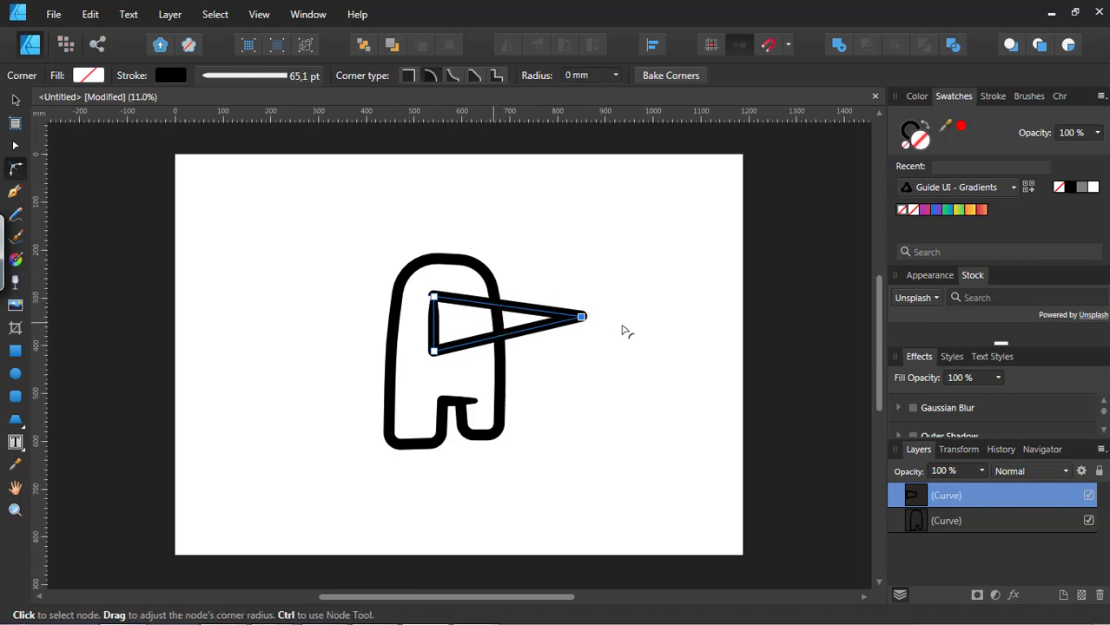
# Pull the triangle's tip back to the body's edge and add a node there, reshaping it into a four-sided visor
pyautogui.click(14, 146)
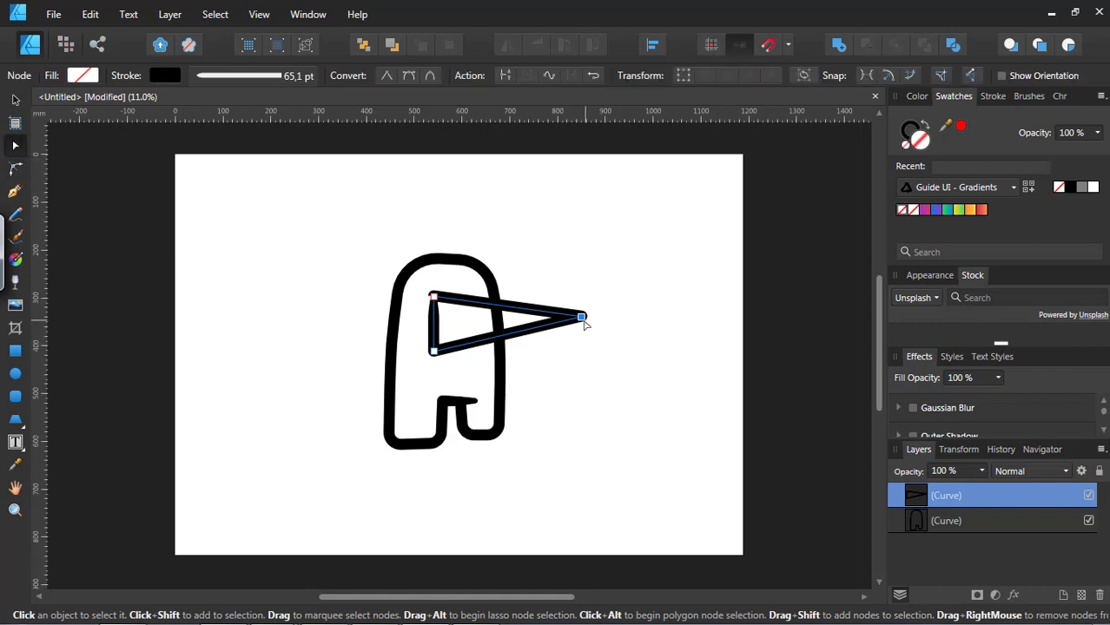
pyautogui.moveTo(585, 324); pyautogui.dragTo(519, 313)
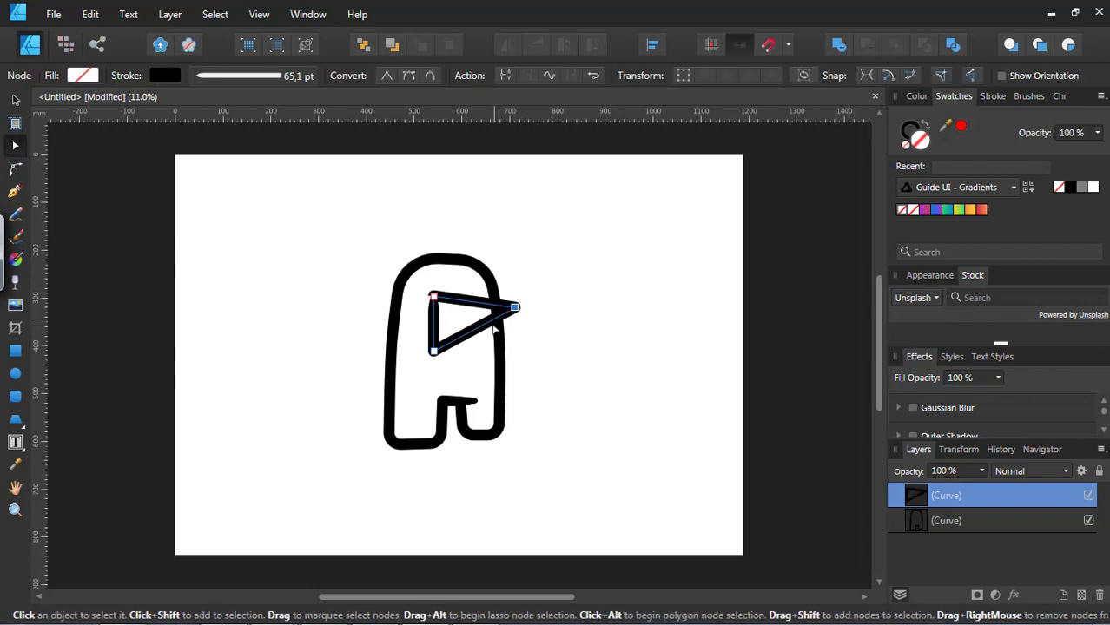
pyautogui.click(488, 323)
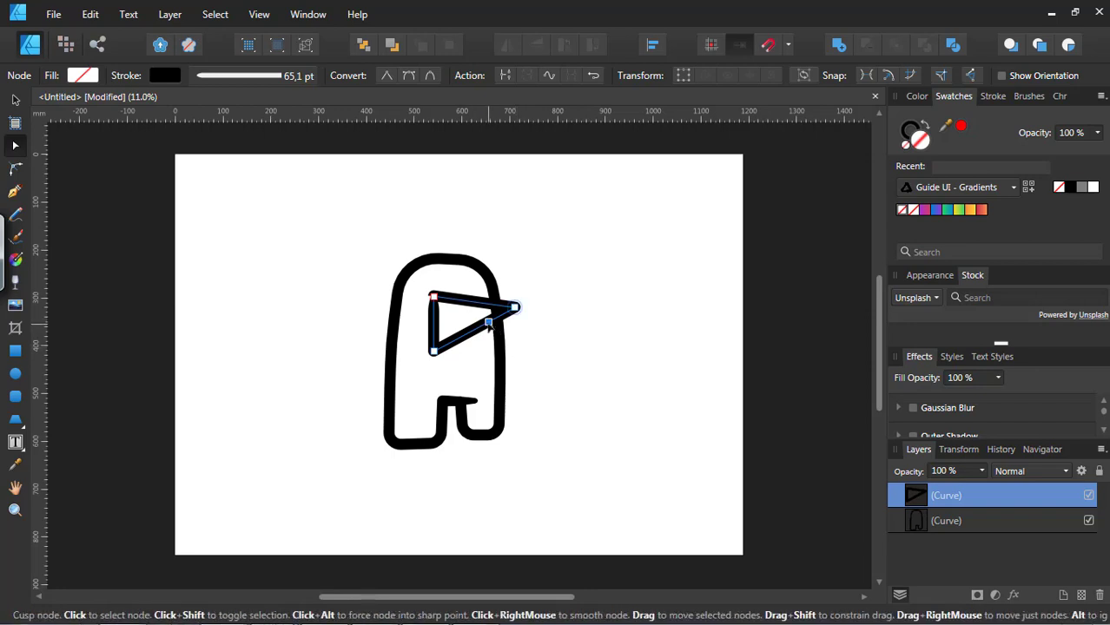
pyautogui.moveTo(492, 327); pyautogui.dragTo(511, 304)
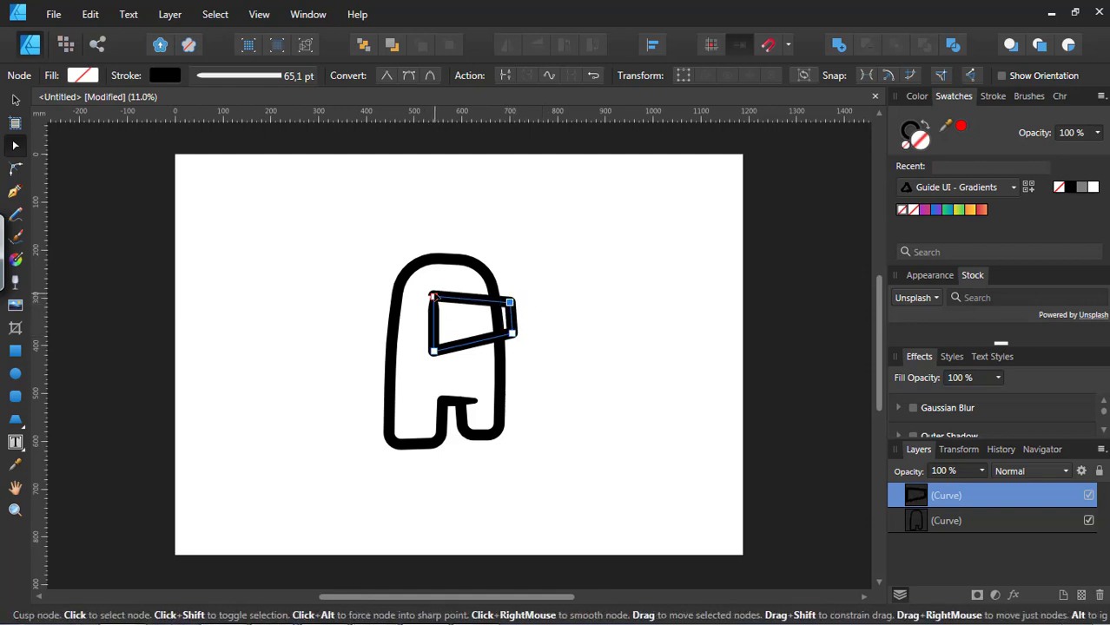
# Round the visor's two left corners together to a 37,8 mm radius
pyautogui.click(434, 352)
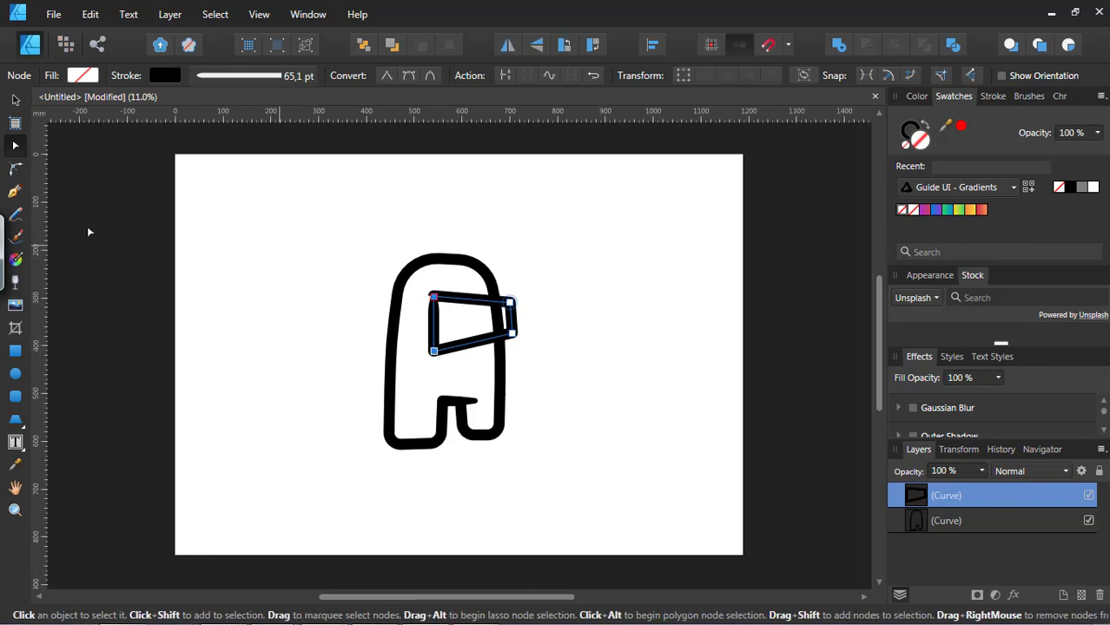
pyautogui.click(16, 169)
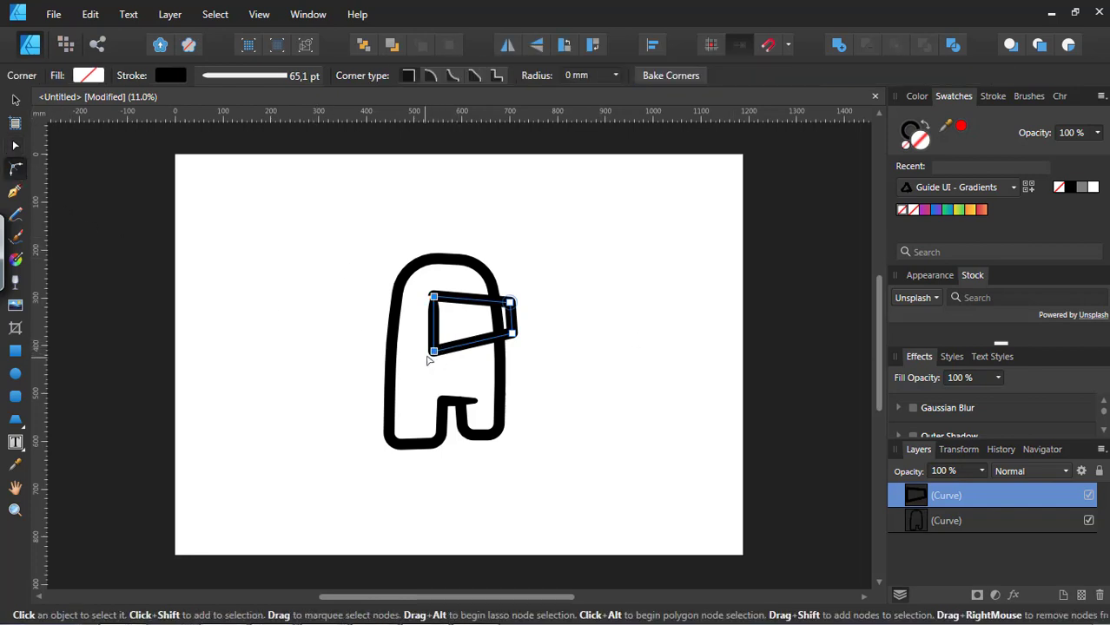
pyautogui.moveTo(437, 354); pyautogui.dragTo(467, 341)
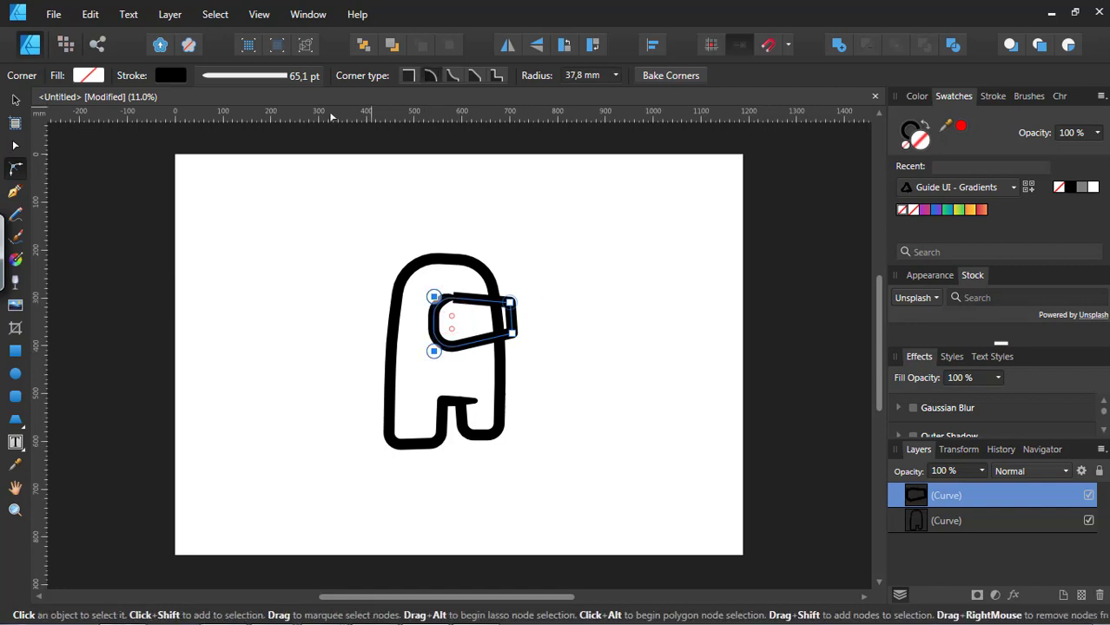
# Save the visor stroke's pressure profile, and reset the pressure curve to give the outline an even thickness
pyautogui.click(302, 79)
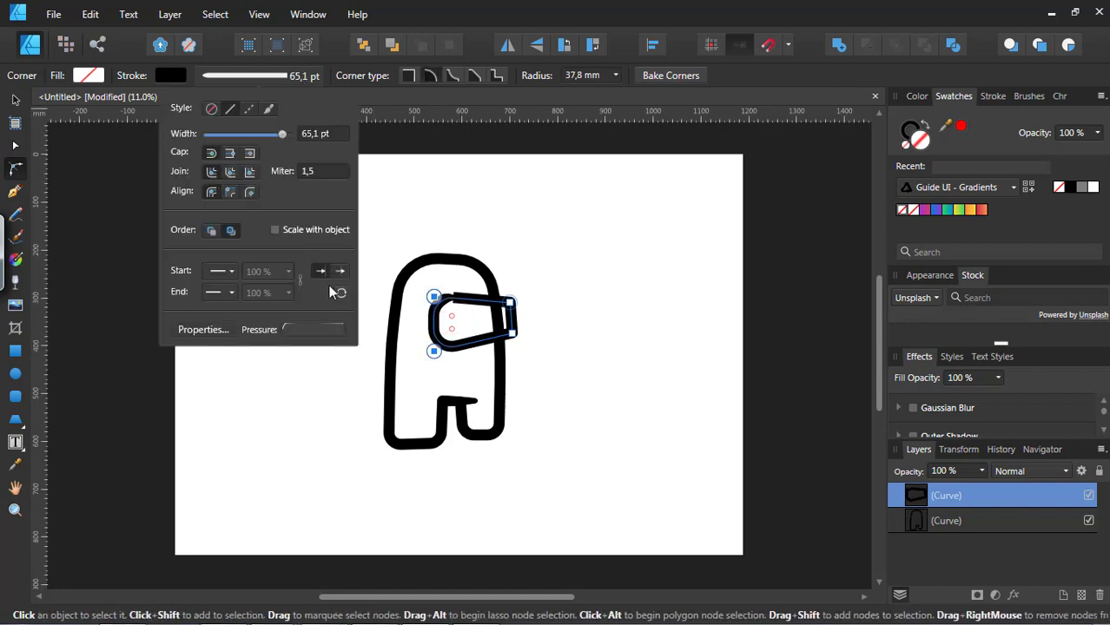
pyautogui.click(326, 329)
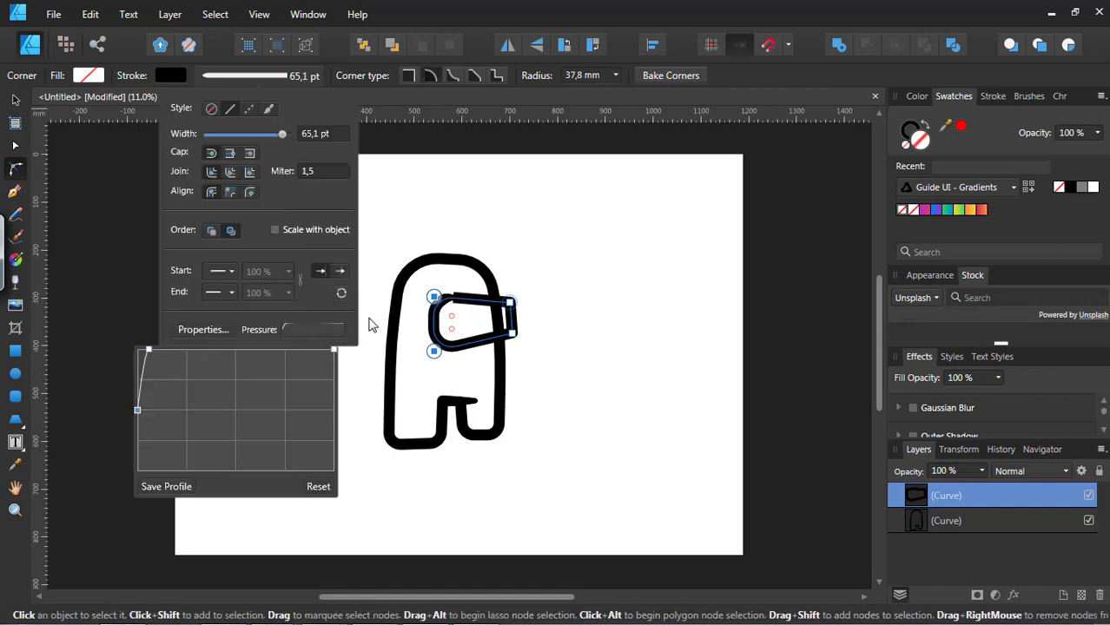
pyautogui.click(159, 485)
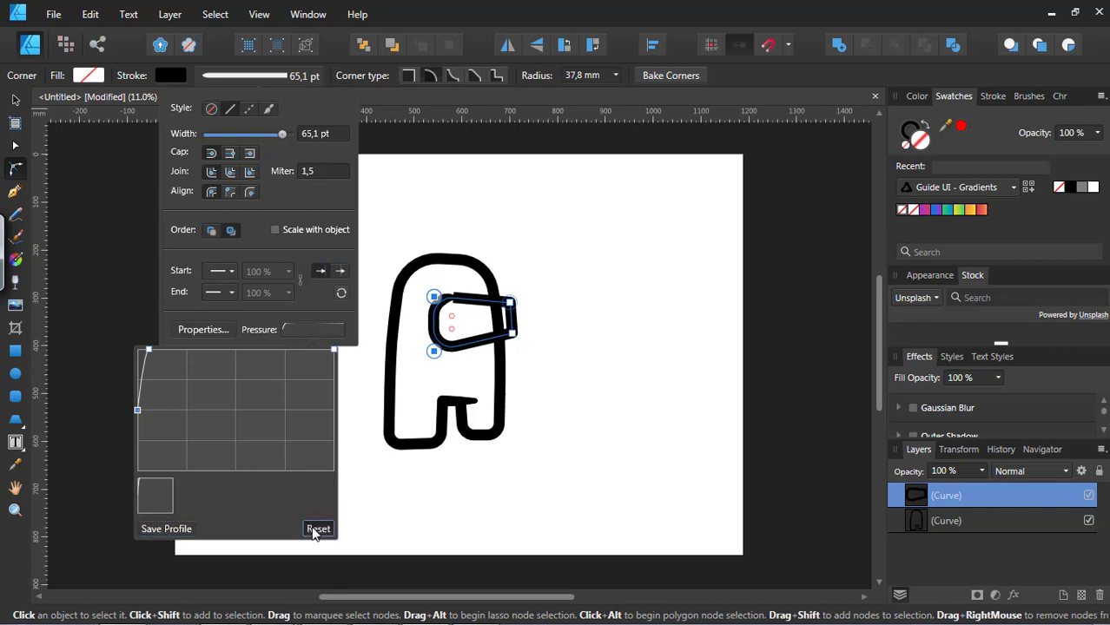
pyautogui.click(315, 530)
pyautogui.click(548, 390)
# Try to apply the rounded corner type to the visor's lower-right corner
pyautogui.click(515, 331)
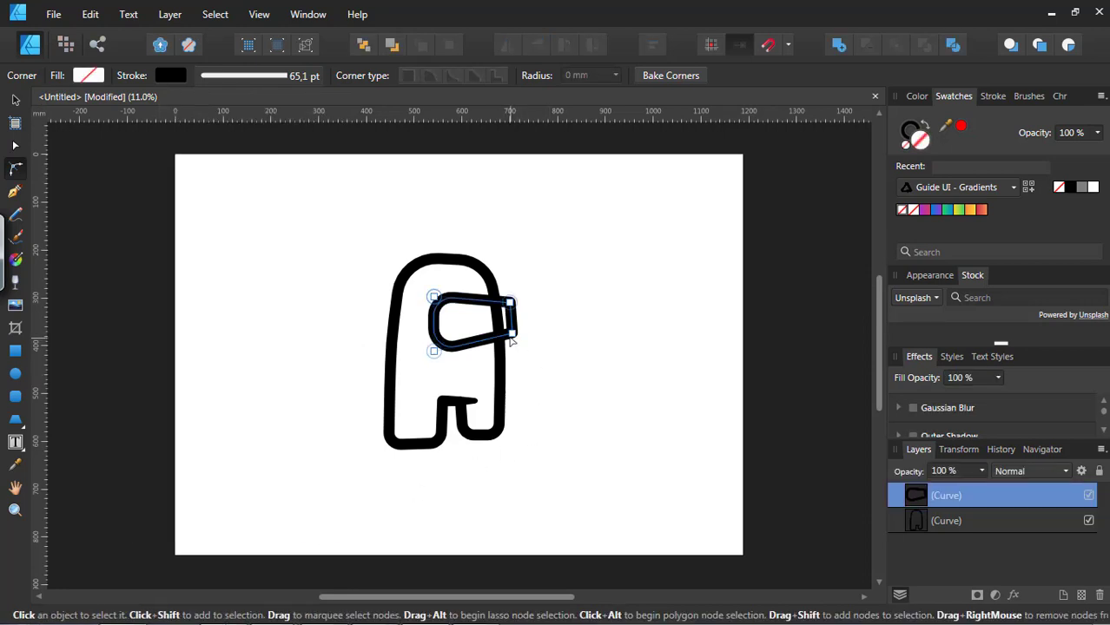
pyautogui.click(512, 332)
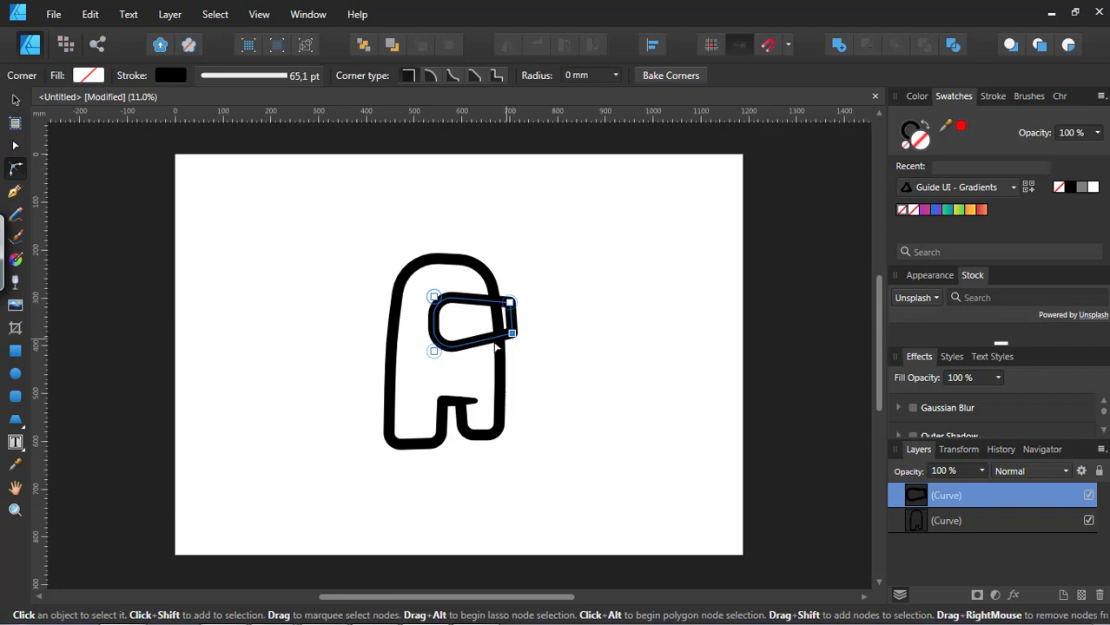
pyautogui.click(518, 306)
pyautogui.click(514, 330)
pyautogui.click(433, 73)
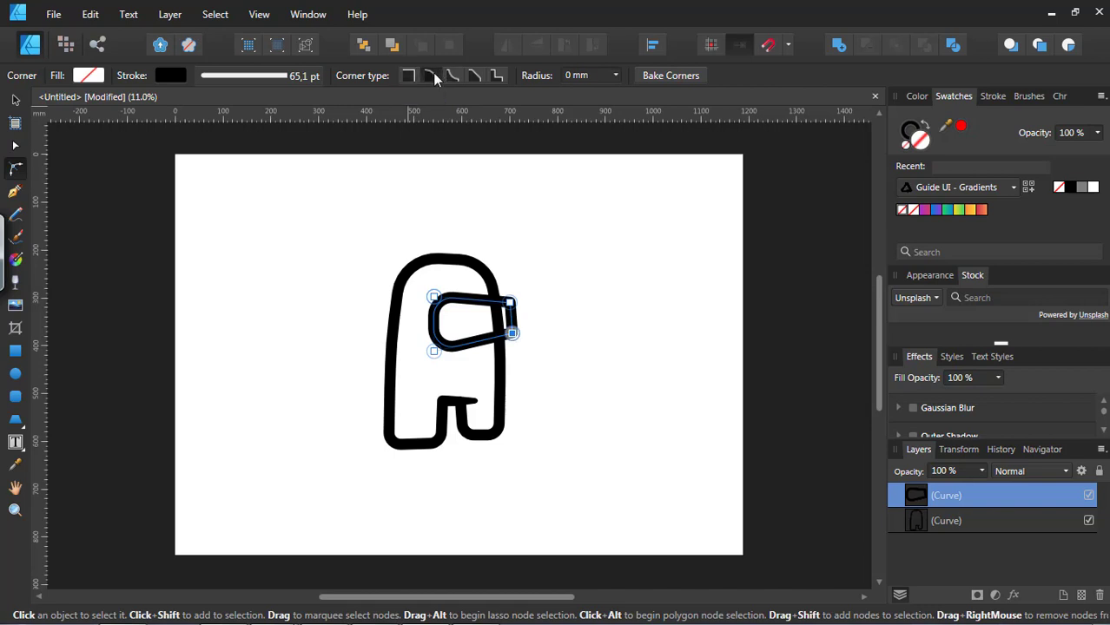
pyautogui.click(511, 303)
# Convert the visor's lower-right and upper-right nodes to smooth nodes
pyautogui.click(17, 149)
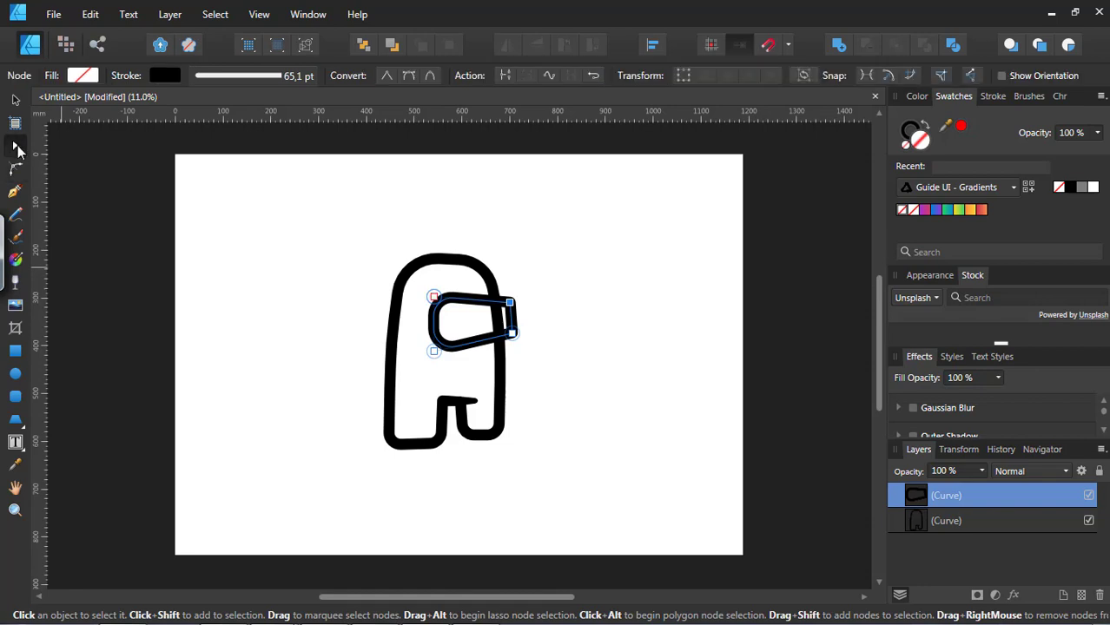
pyautogui.click(512, 334)
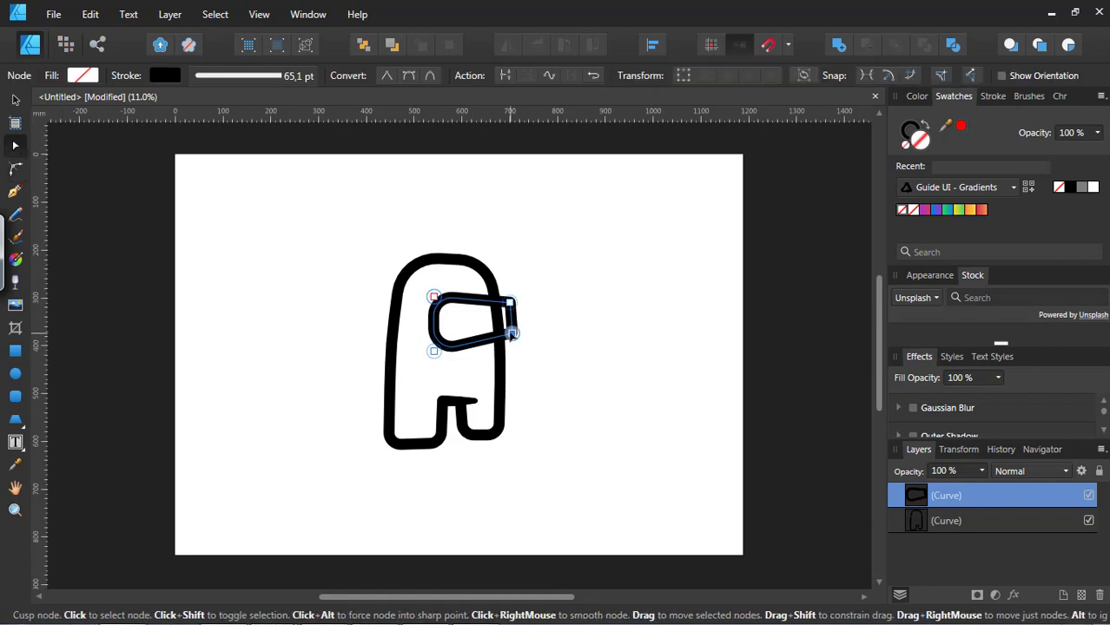
pyautogui.moveTo(512, 333); pyautogui.dragTo(513, 334)
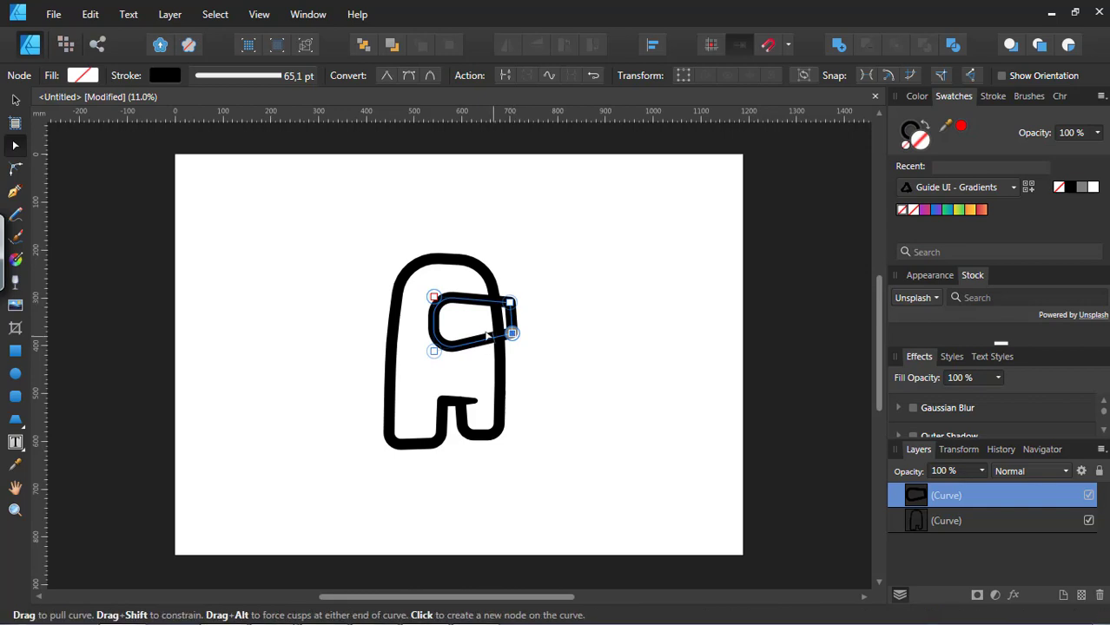
pyautogui.click(410, 75)
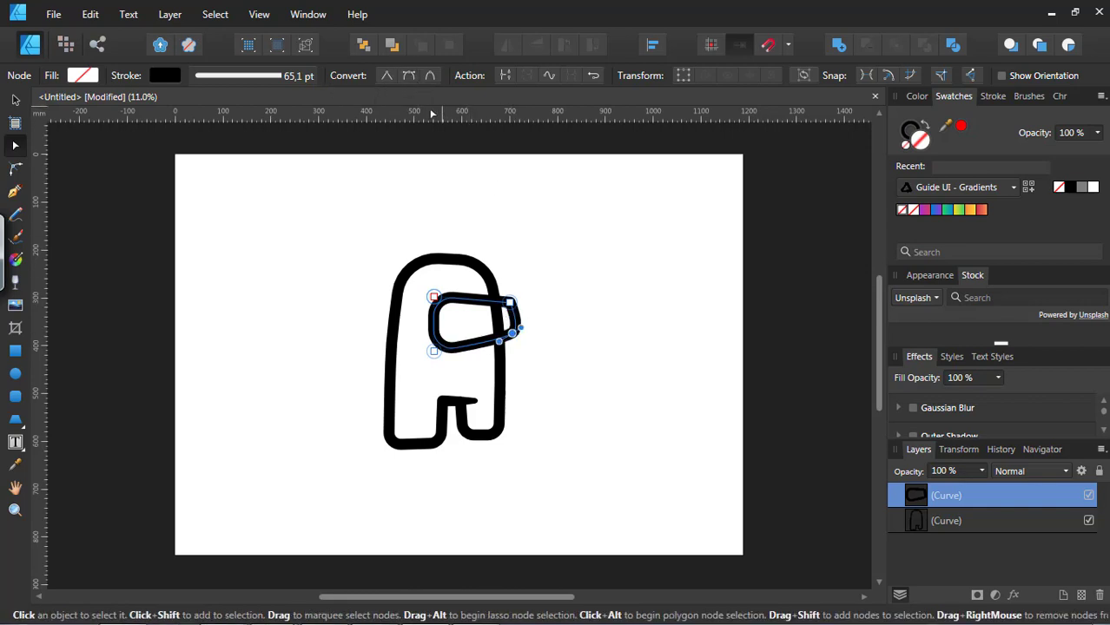
pyautogui.click(510, 303)
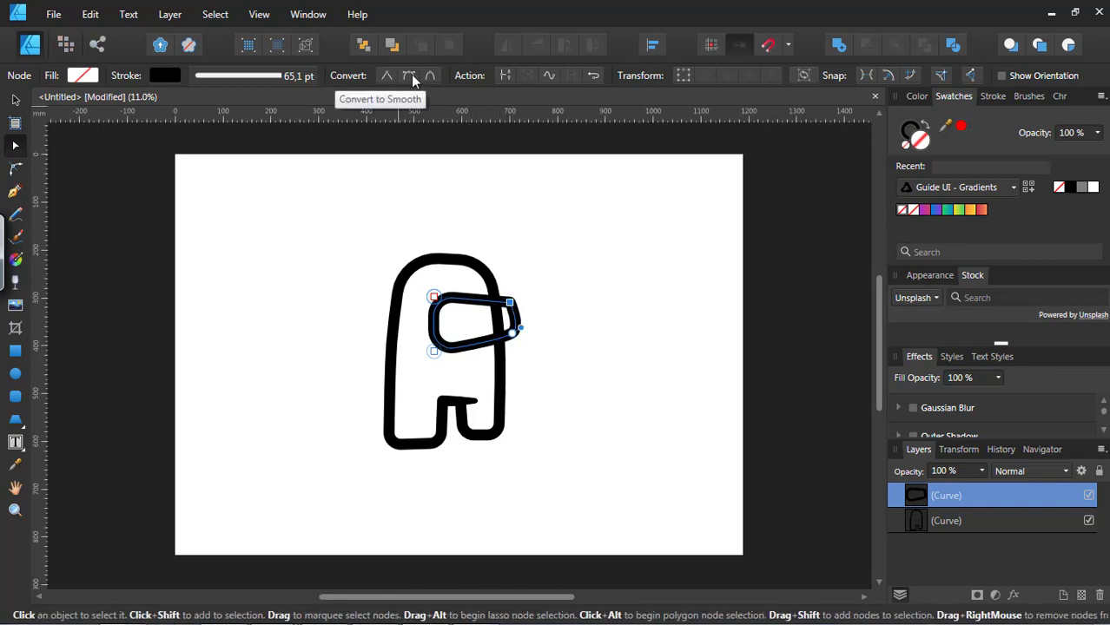
pyautogui.click(411, 75)
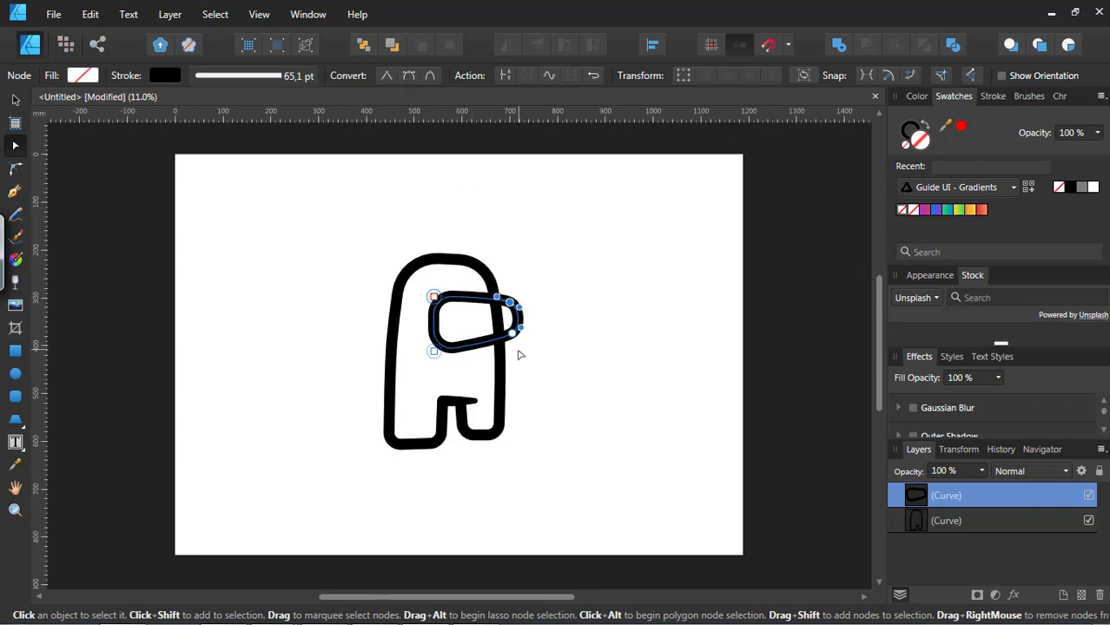
# Move the visor's two right nodes inward onto the body's right outline and deselect the shape
pyautogui.moveTo(514, 335); pyautogui.dragTo(500, 300)
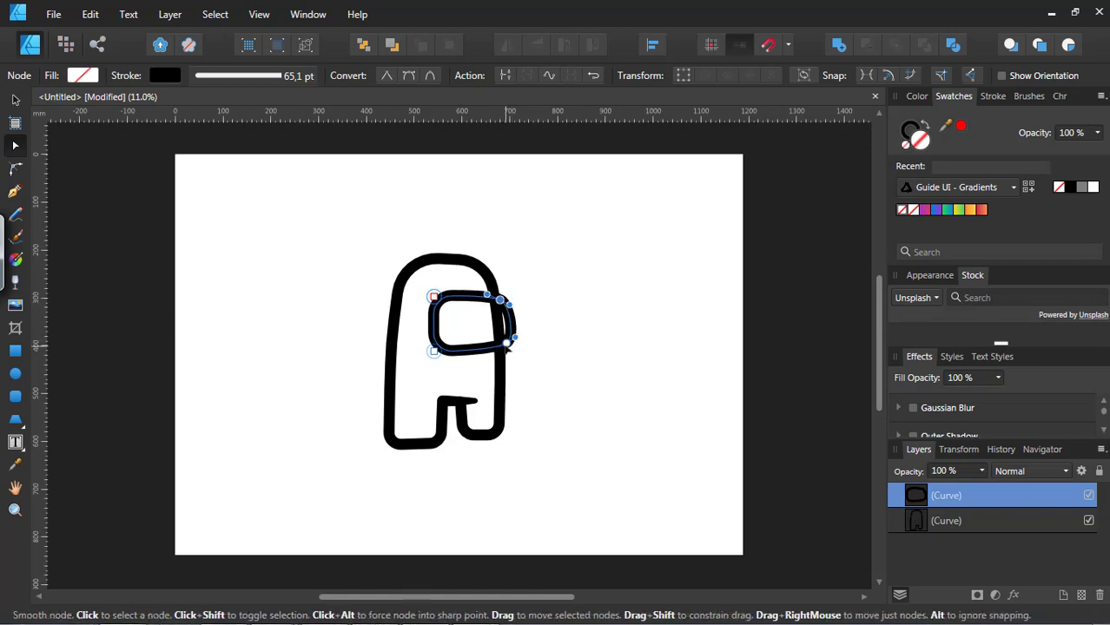
pyautogui.moveTo(502, 347); pyautogui.dragTo(501, 347)
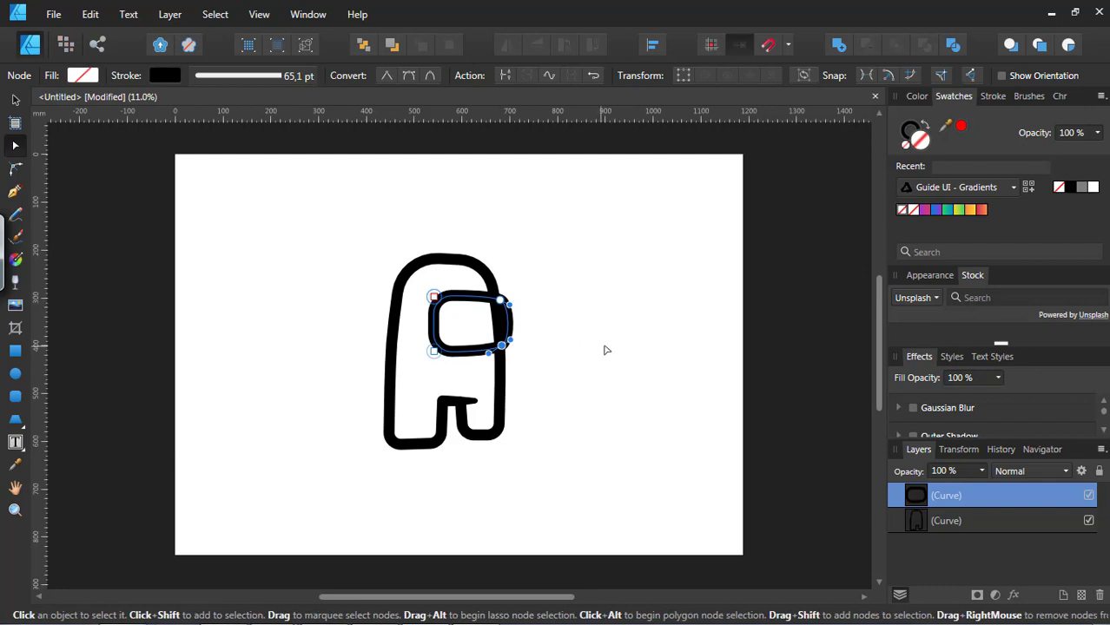
pyautogui.click(621, 348)
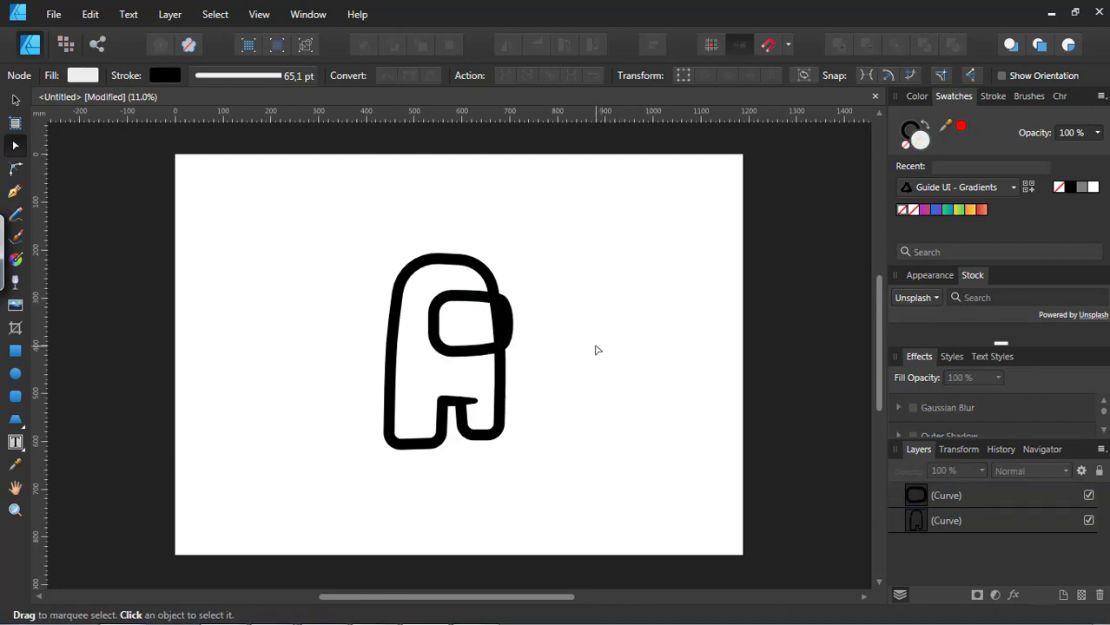
# Draw a four-node open backpack outline with the Pen tool against the body's left edge and adjust its upper-left node
pyautogui.click(15, 193)
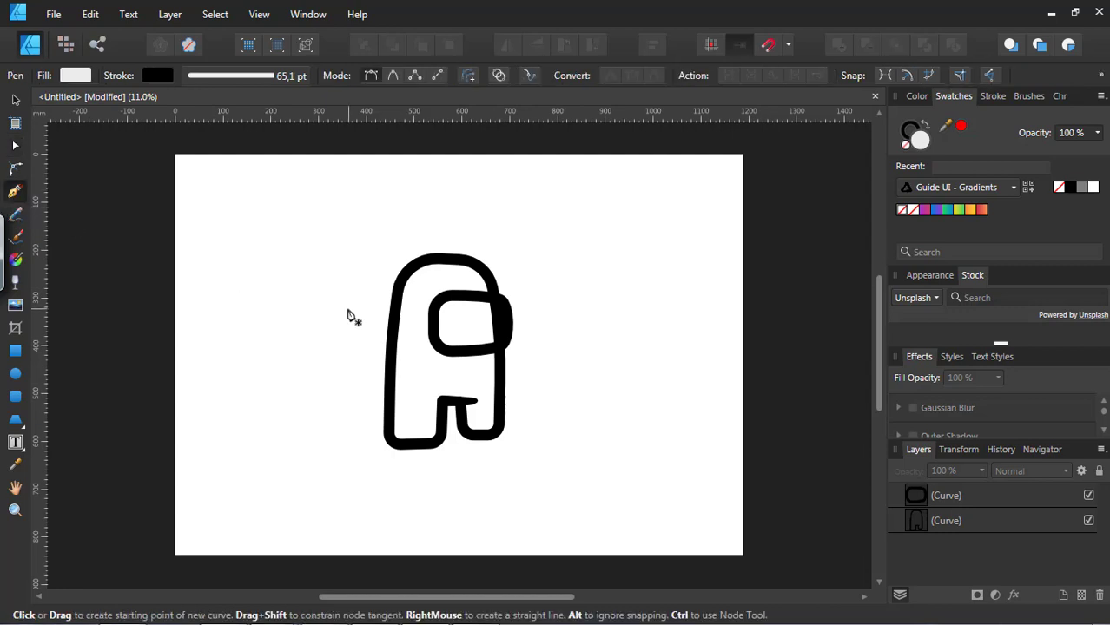
pyautogui.click(395, 315)
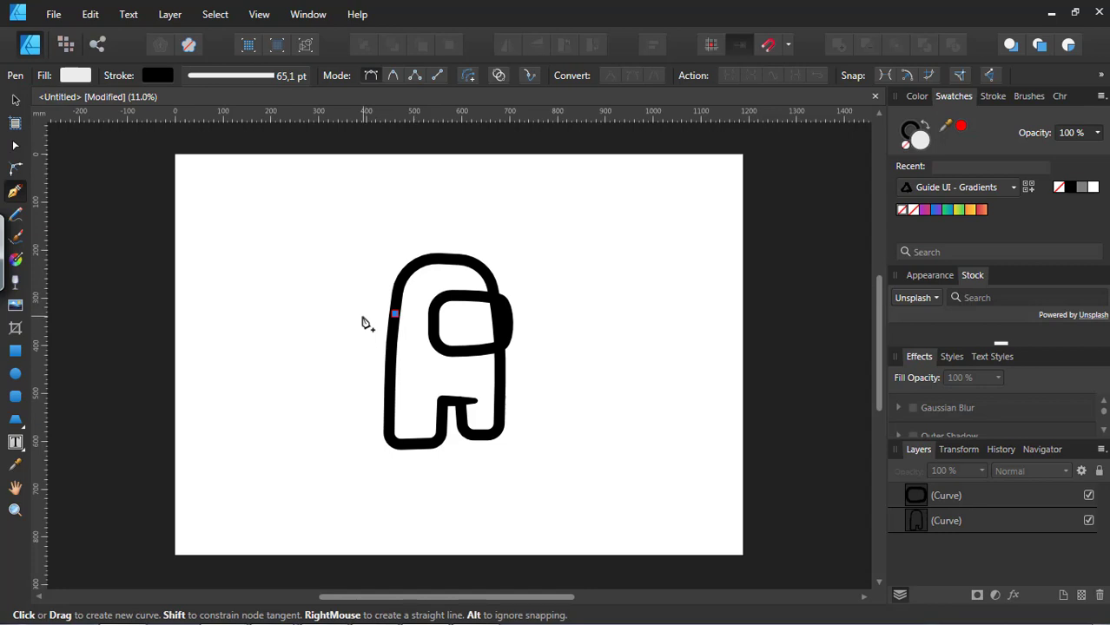
pyautogui.click(372, 310)
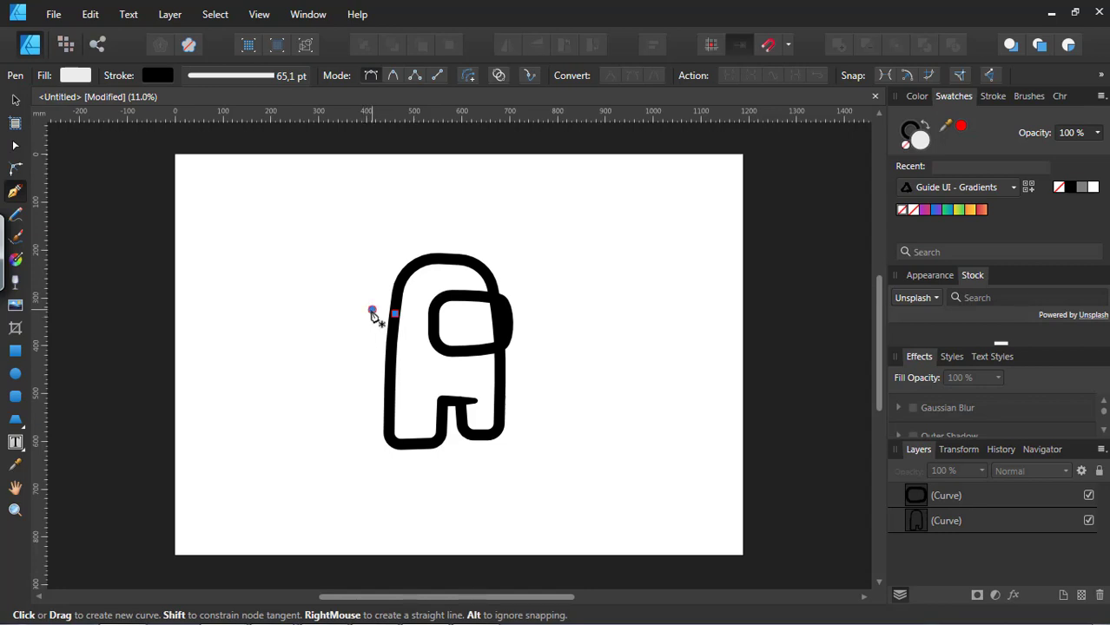
pyautogui.click(368, 398)
pyautogui.click(392, 401)
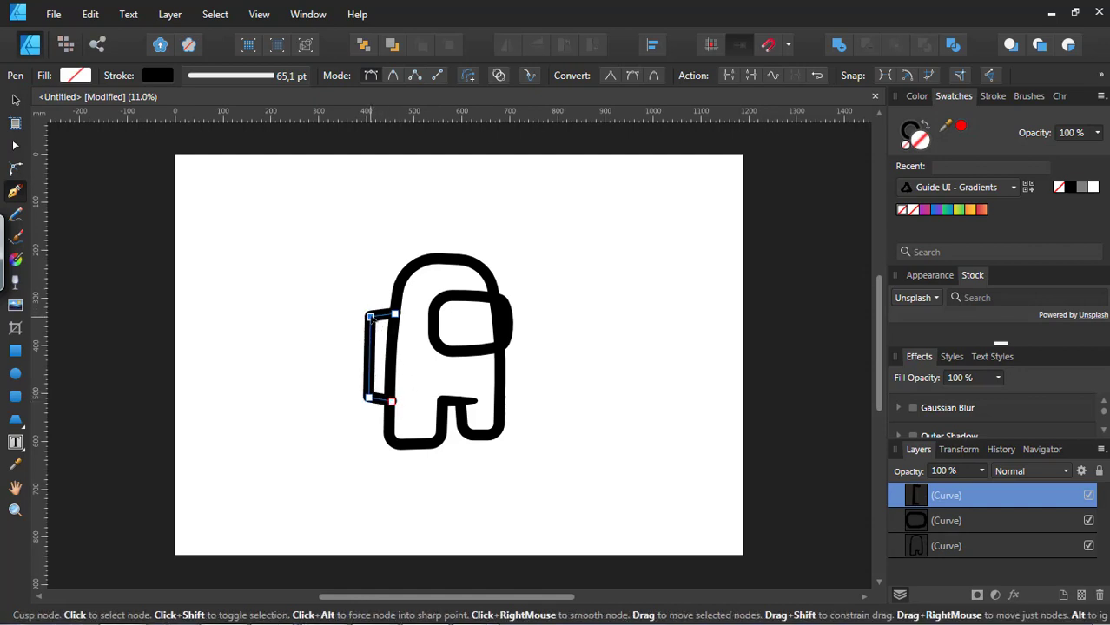
pyautogui.click(372, 315)
# Fill the character's body with light yellow FFF45D
pyautogui.click(15, 100)
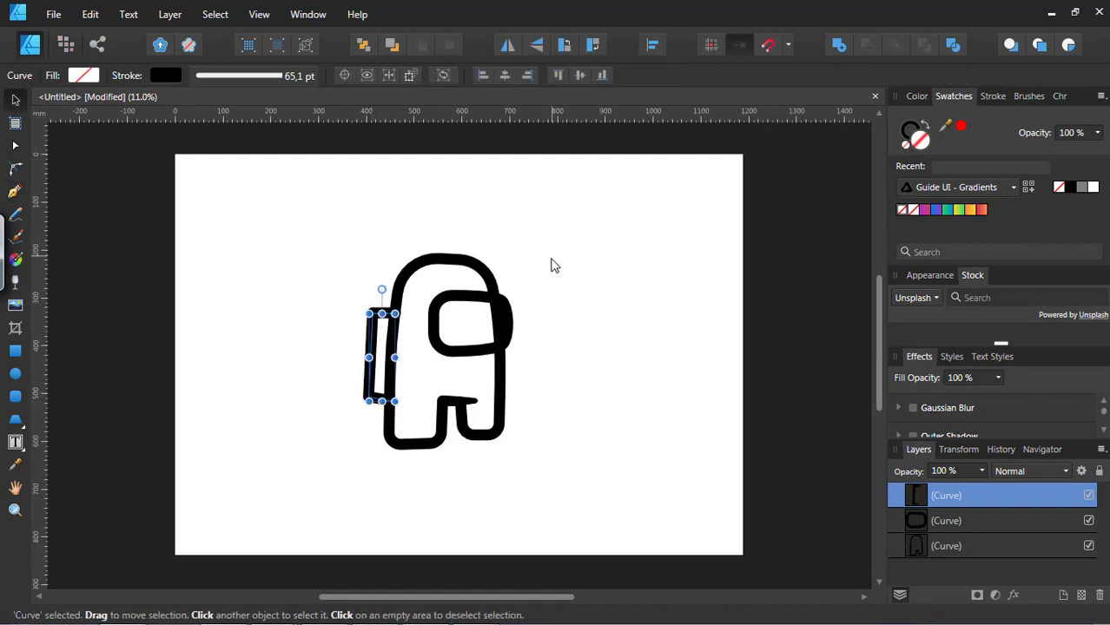
pyautogui.click(482, 277)
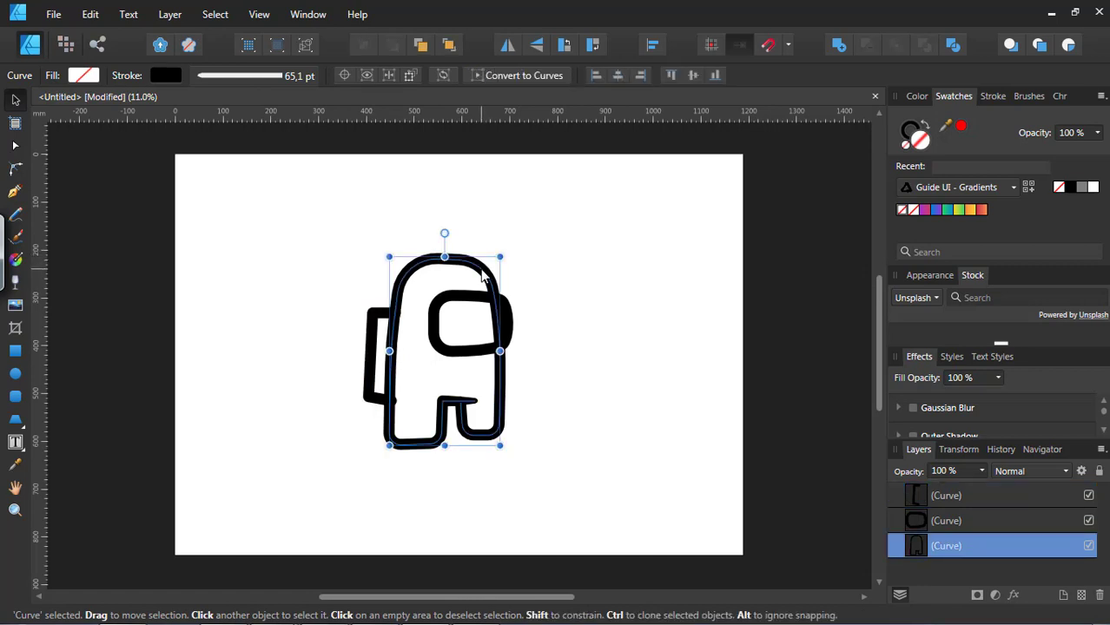
pyautogui.doubleClick(926, 143)
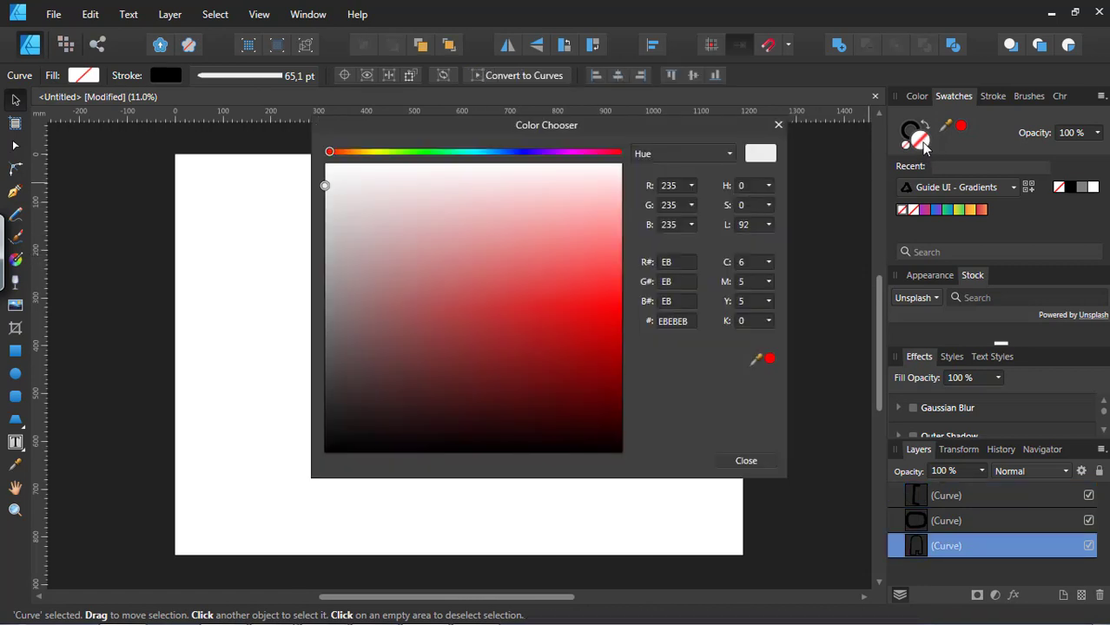
pyautogui.click(375, 153)
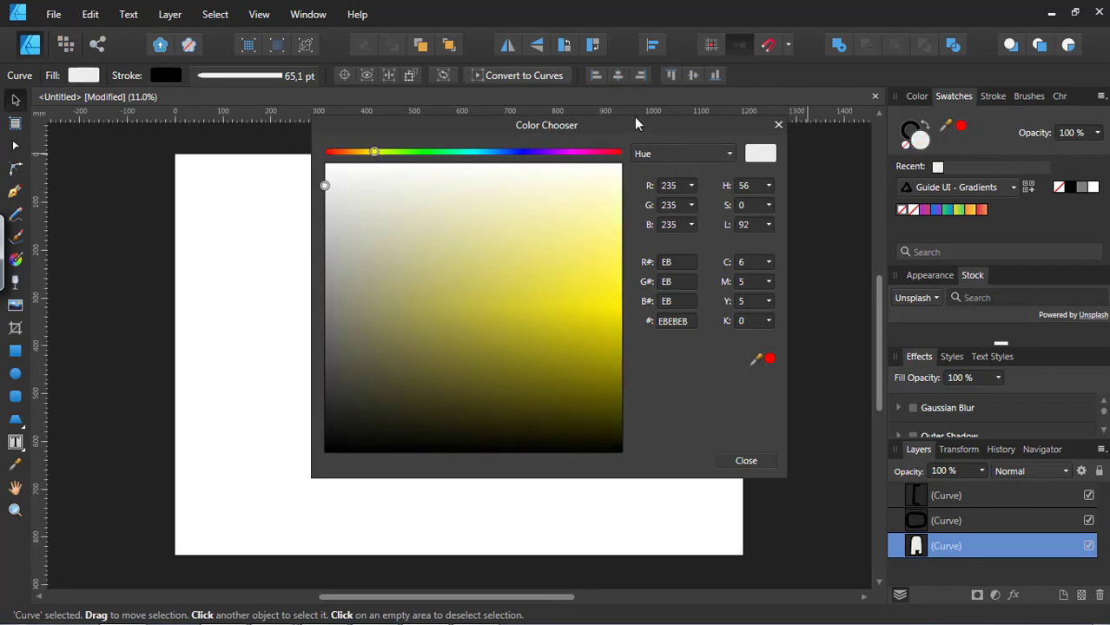
pyautogui.moveTo(650, 124); pyautogui.dragTo(919, 64)
pyautogui.moveTo(872, 130)
pyautogui.mouseDown()
pyautogui.moveTo(921, 182)
pyautogui.moveTo(947, 254)
pyautogui.moveTo(968, 196)
pyautogui.moveTo(977, 211)
pyautogui.mouseUp()
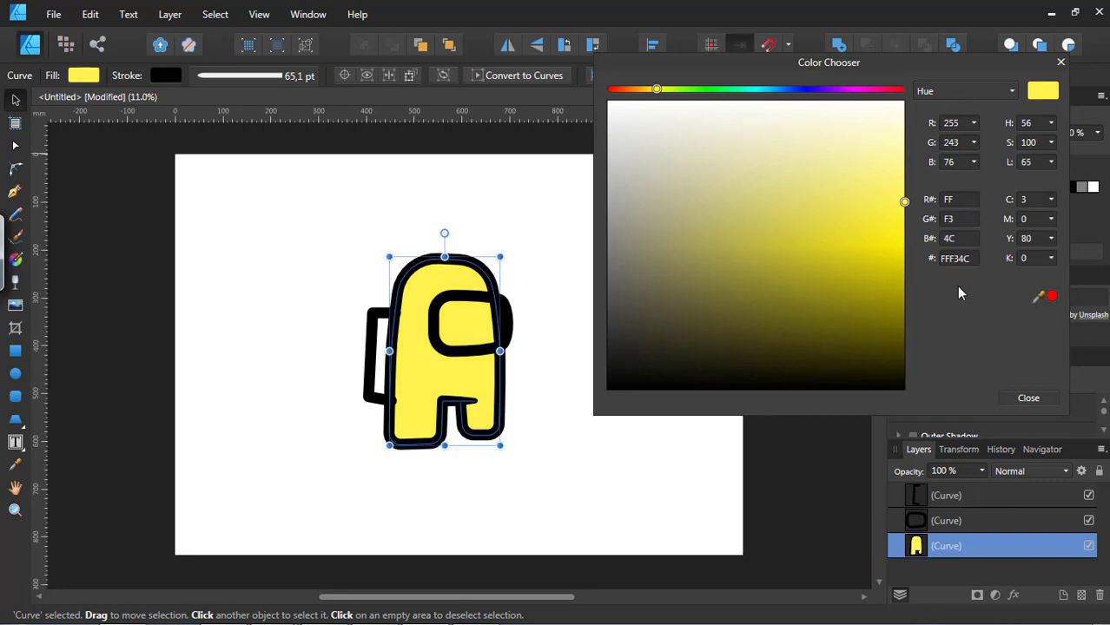
pyautogui.moveTo(904, 199)
pyautogui.mouseDown()
pyautogui.moveTo(916, 187)
pyautogui.moveTo(925, 199)
pyautogui.mouseUp()
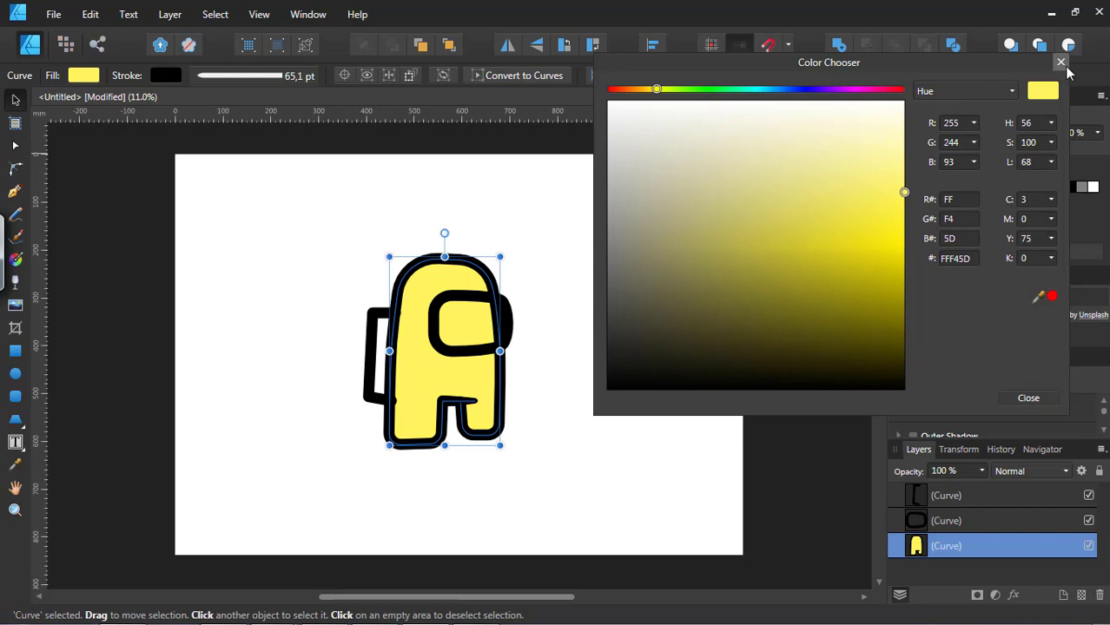
pyautogui.click(1060, 62)
# Fill the visor with light blue C1F0FF
pyautogui.click(466, 353)
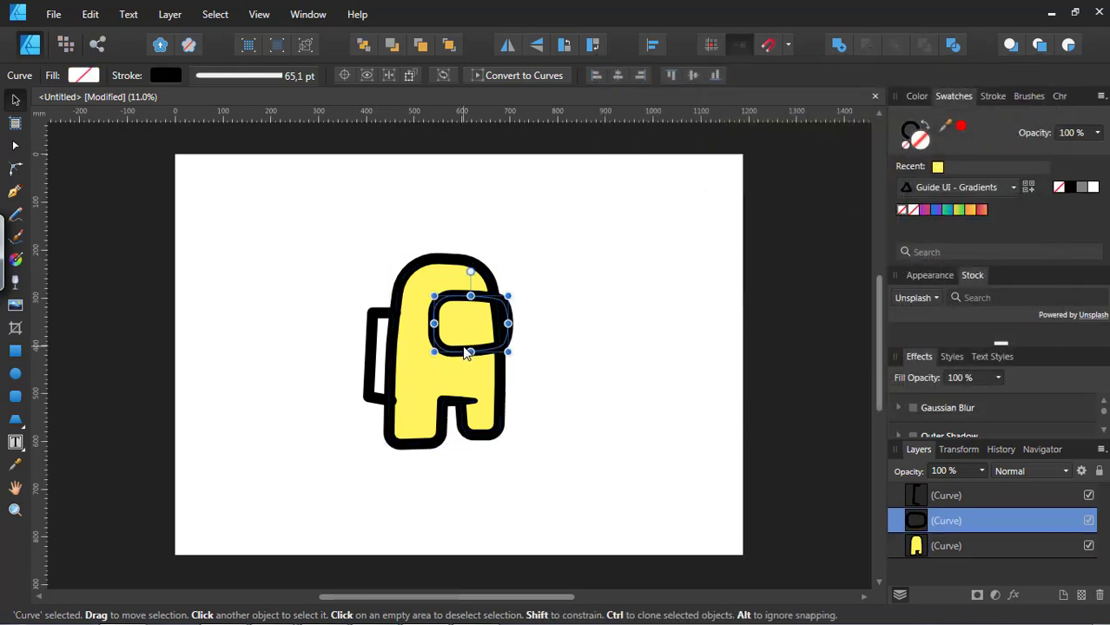
pyautogui.doubleClick(924, 146)
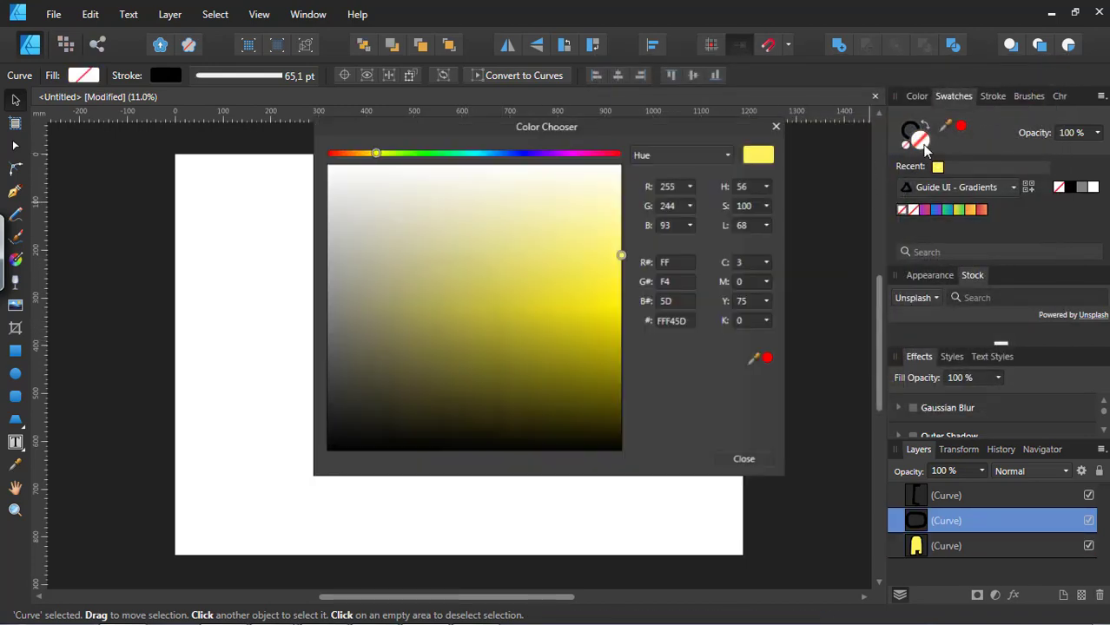
pyautogui.moveTo(684, 130); pyautogui.dragTo(958, 109)
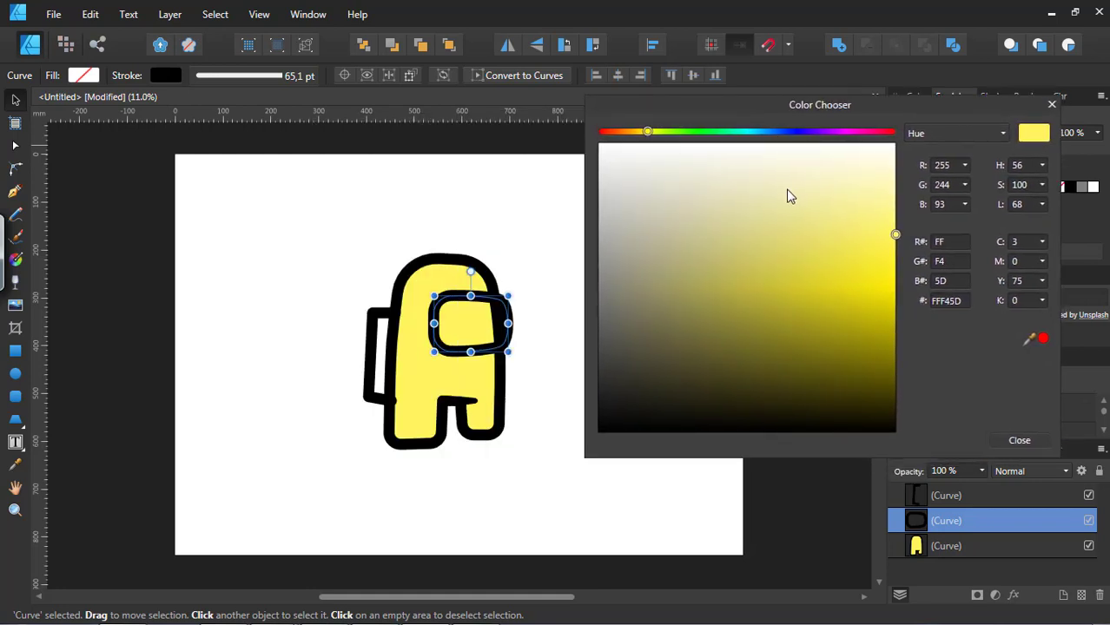
pyautogui.moveTo(756, 133); pyautogui.dragTo(760, 131)
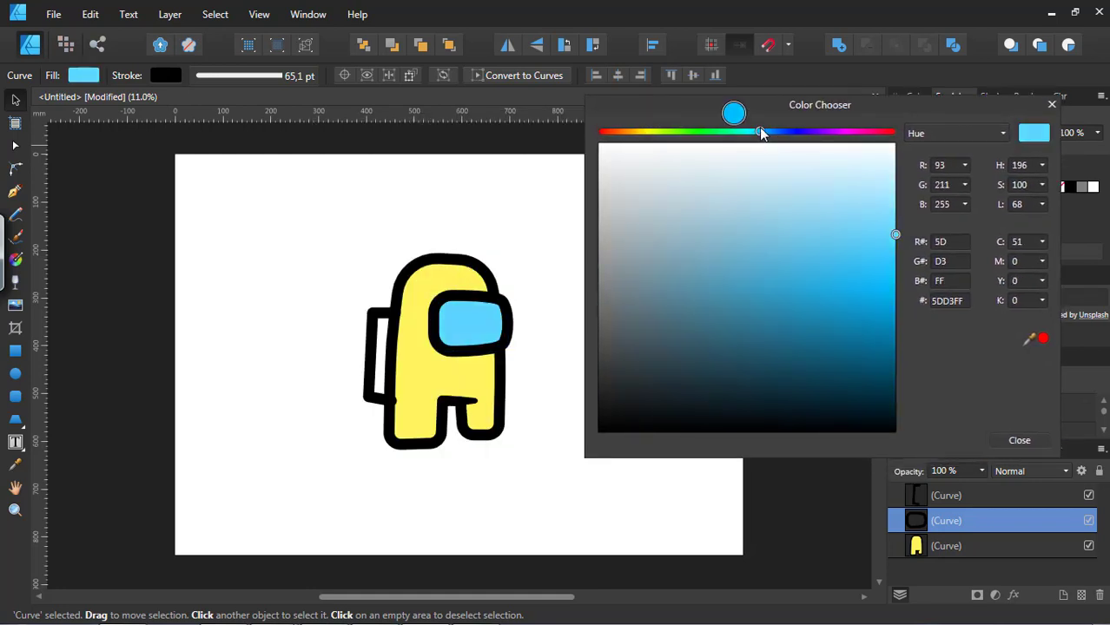
pyautogui.moveTo(906, 226)
pyautogui.mouseDown()
pyautogui.moveTo(903, 177)
pyautogui.moveTo(922, 184)
pyautogui.mouseUp()
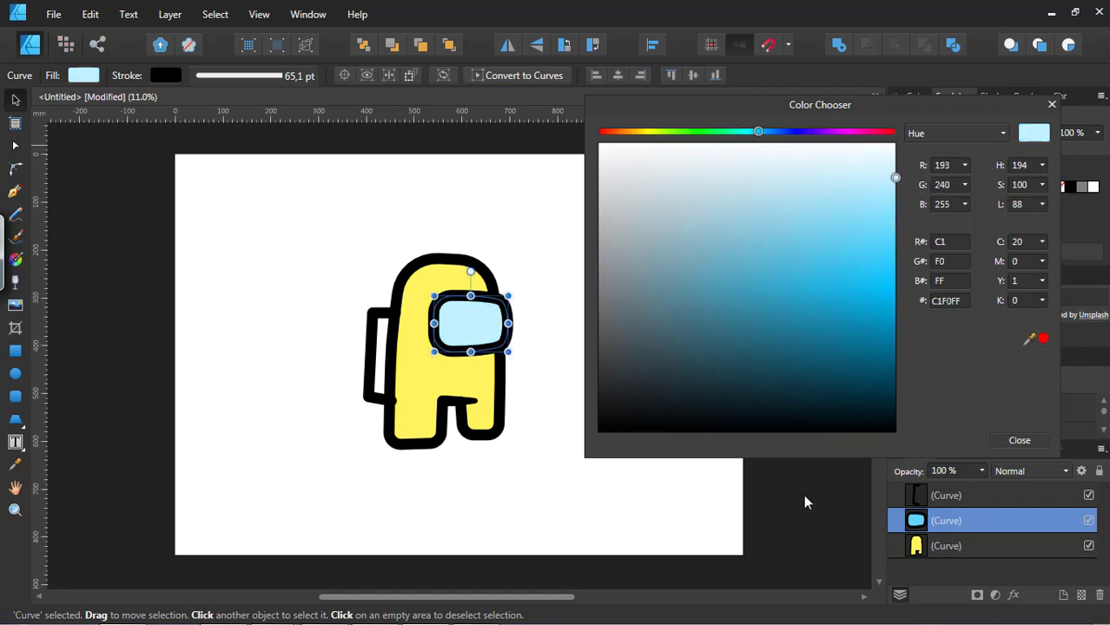
pyautogui.click(1052, 104)
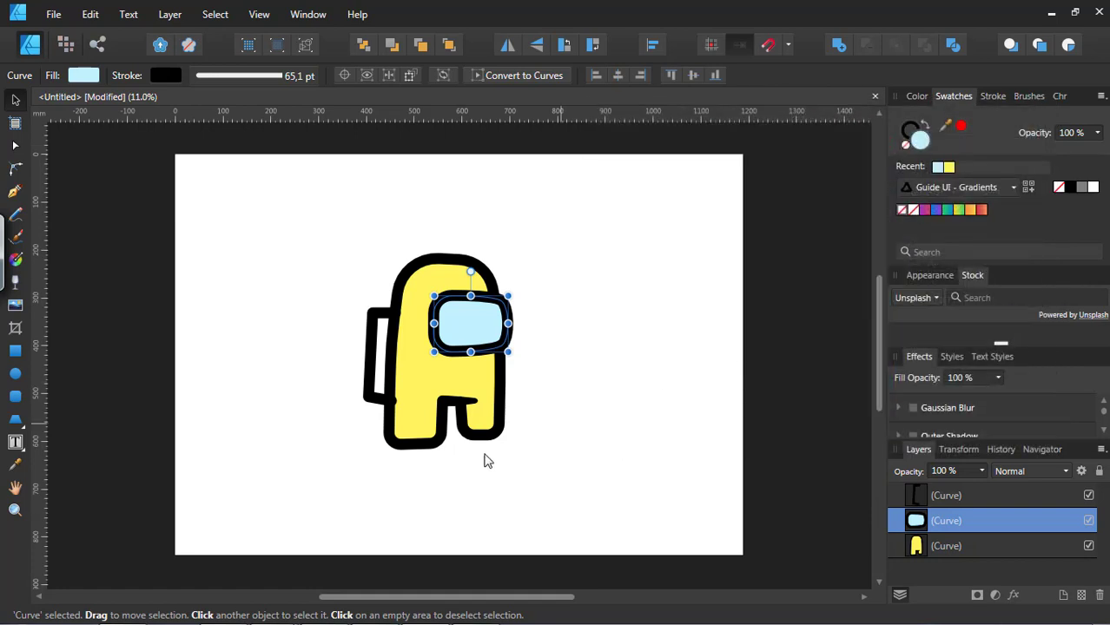
pyautogui.click(382, 393)
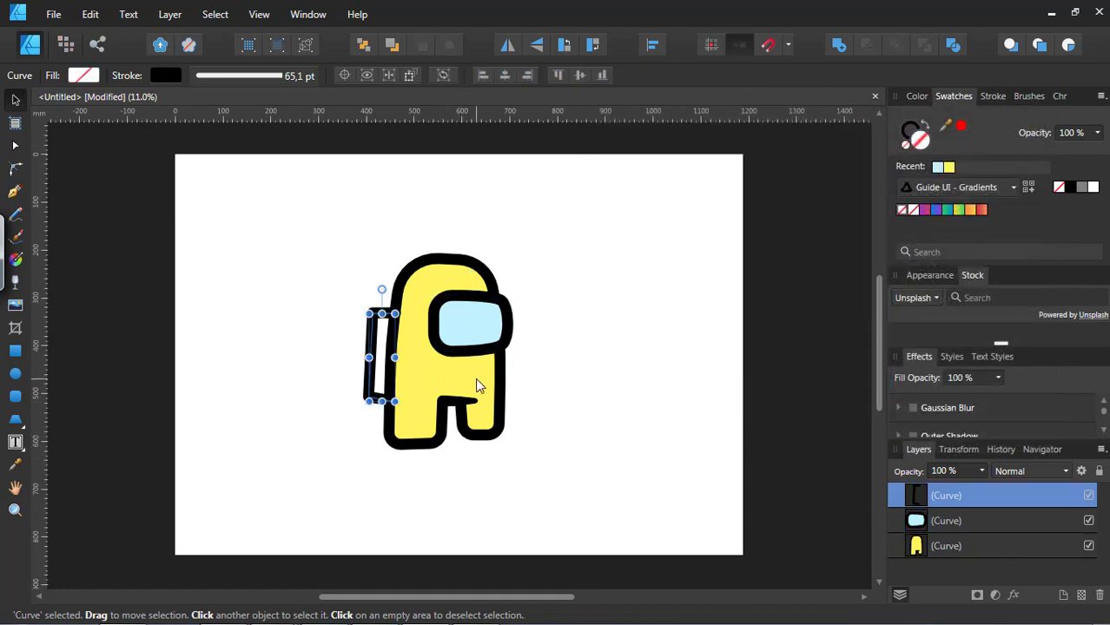
pyautogui.click(16, 194)
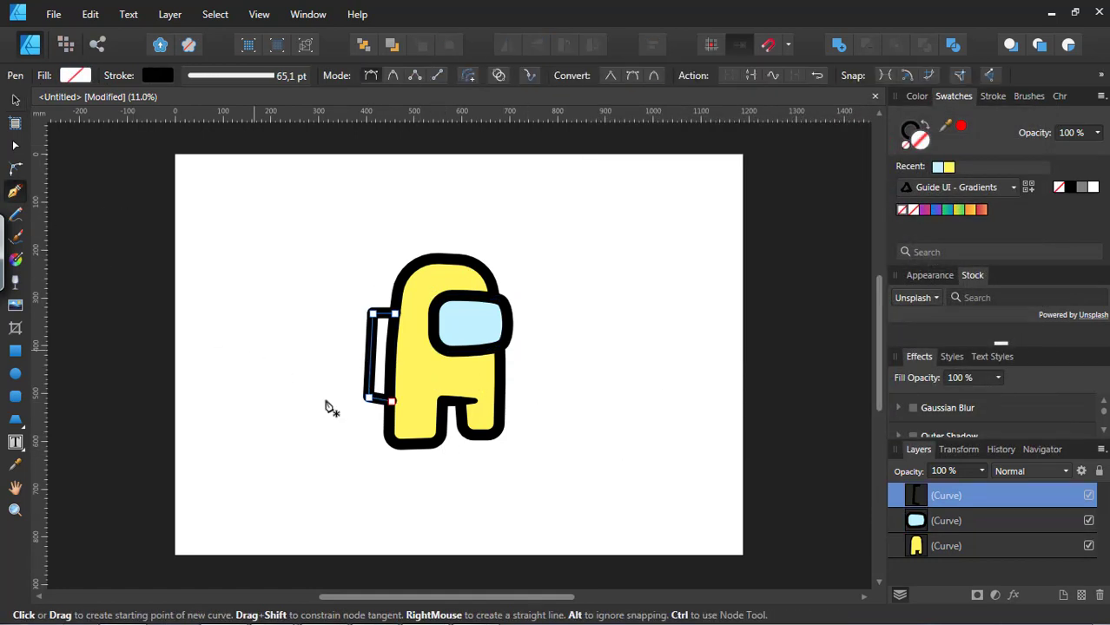
pyautogui.click(393, 403)
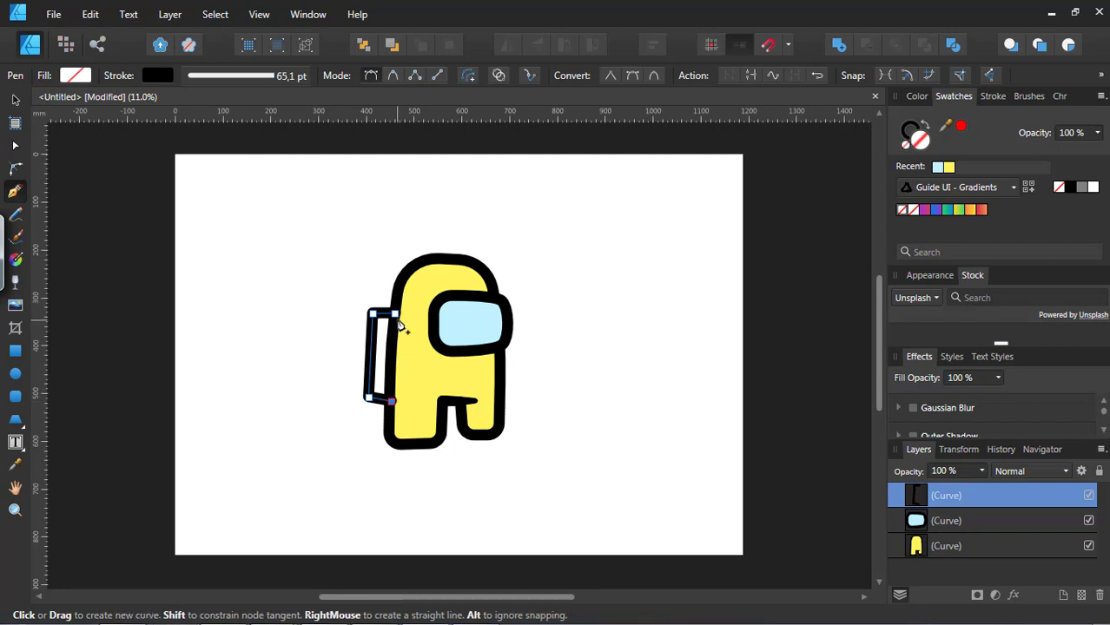
pyautogui.click(395, 314)
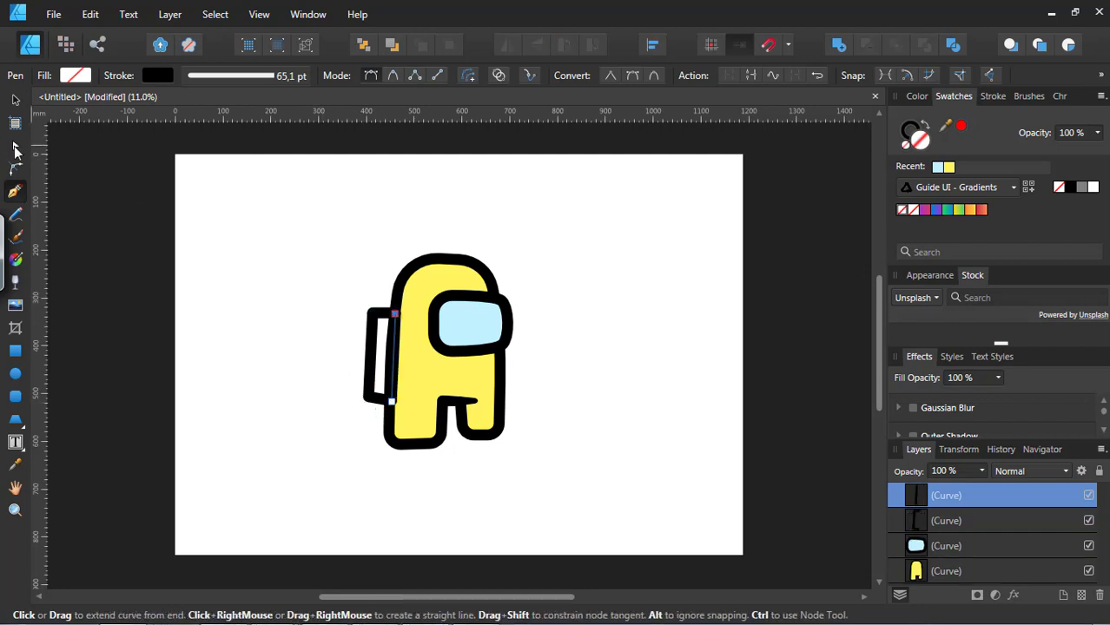
pyautogui.press('a')
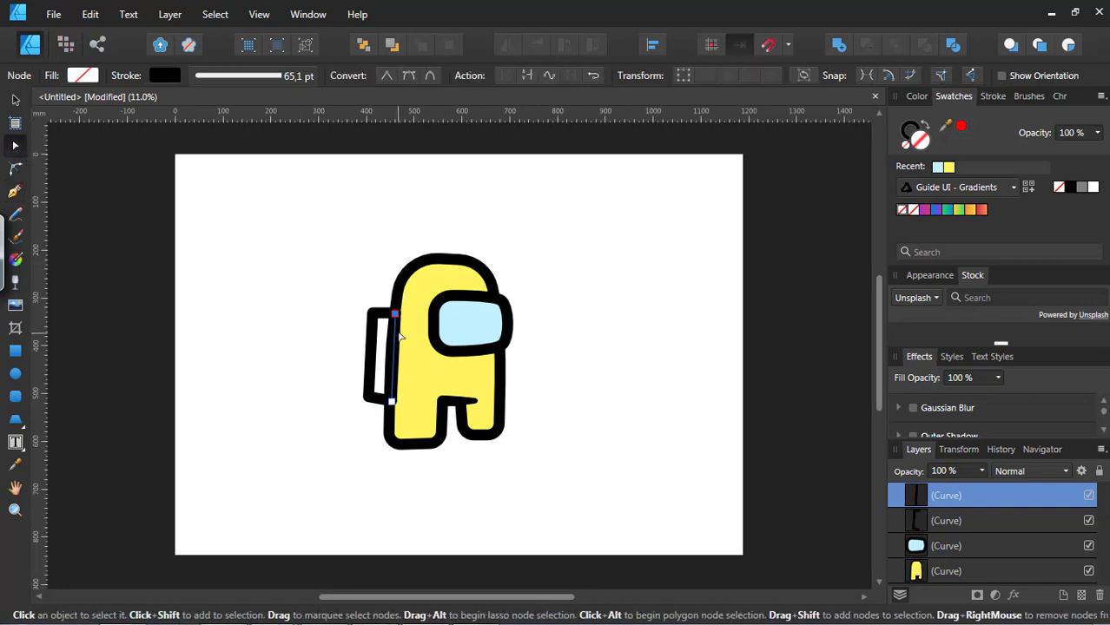
pyautogui.hotkey('ctrl', 'j')
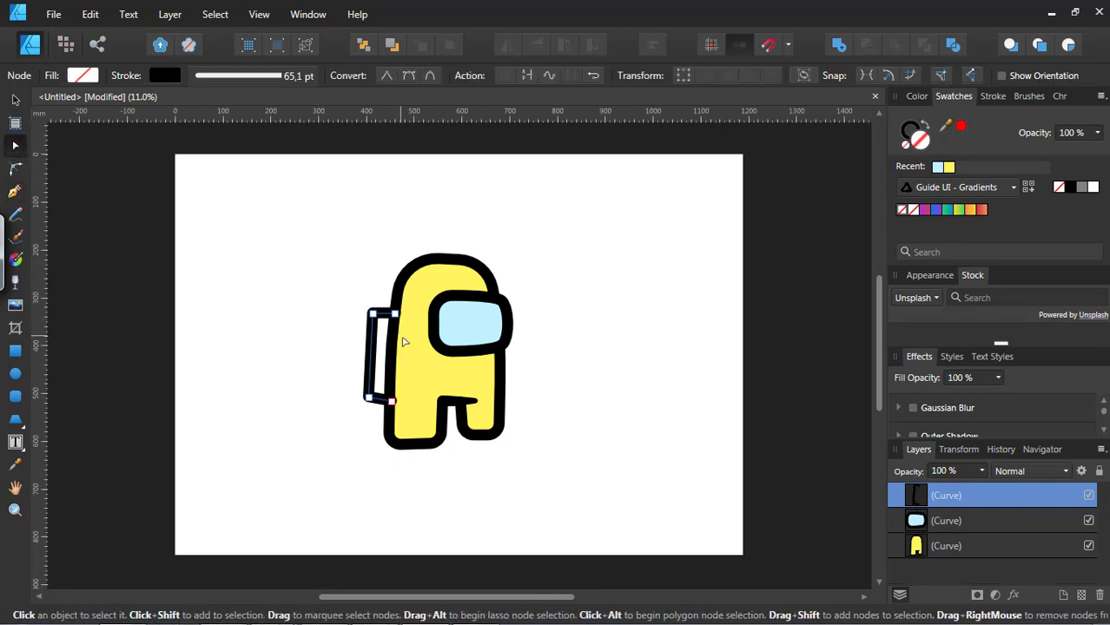
# Fill the backpack with the body's light yellow, send it to the back behind the body, and deselect it
pyautogui.click(17, 102)
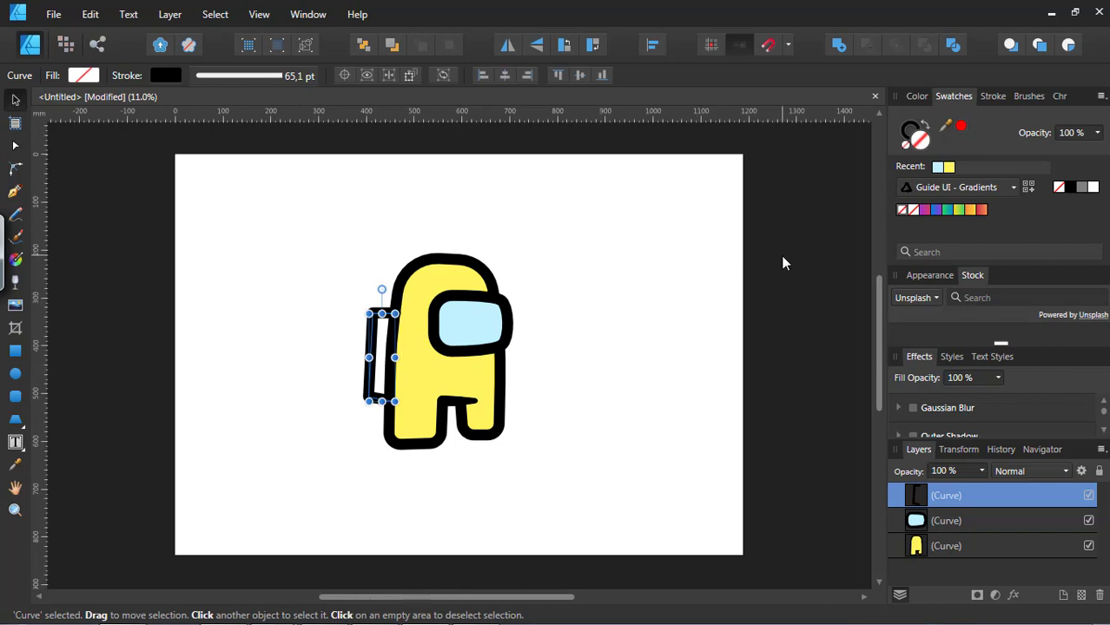
pyautogui.click(949, 168)
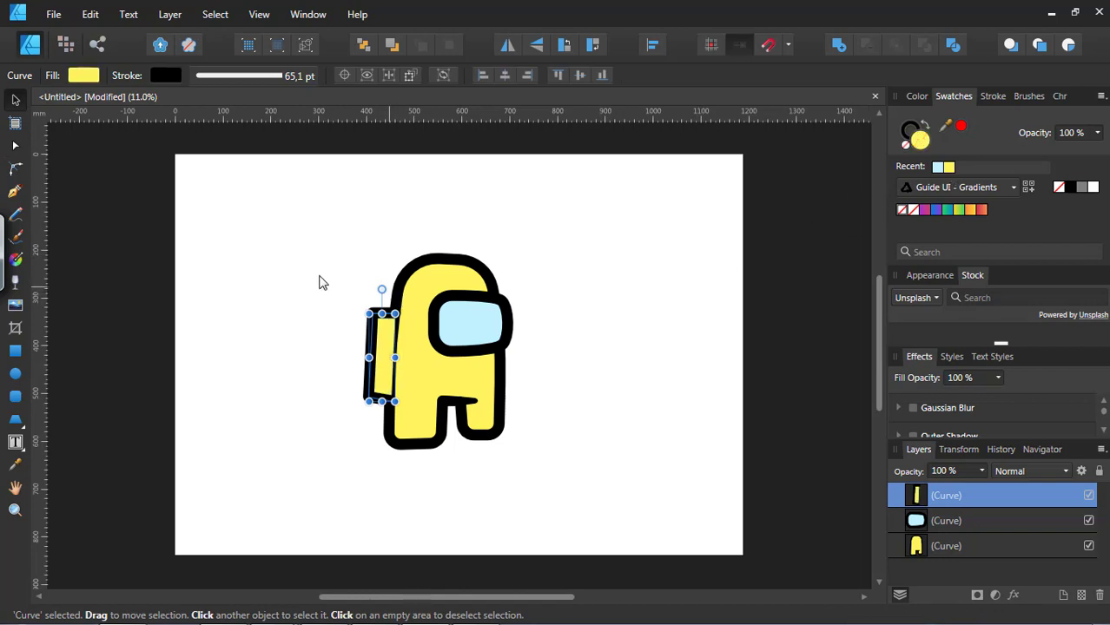
pyautogui.rightClick(389, 396)
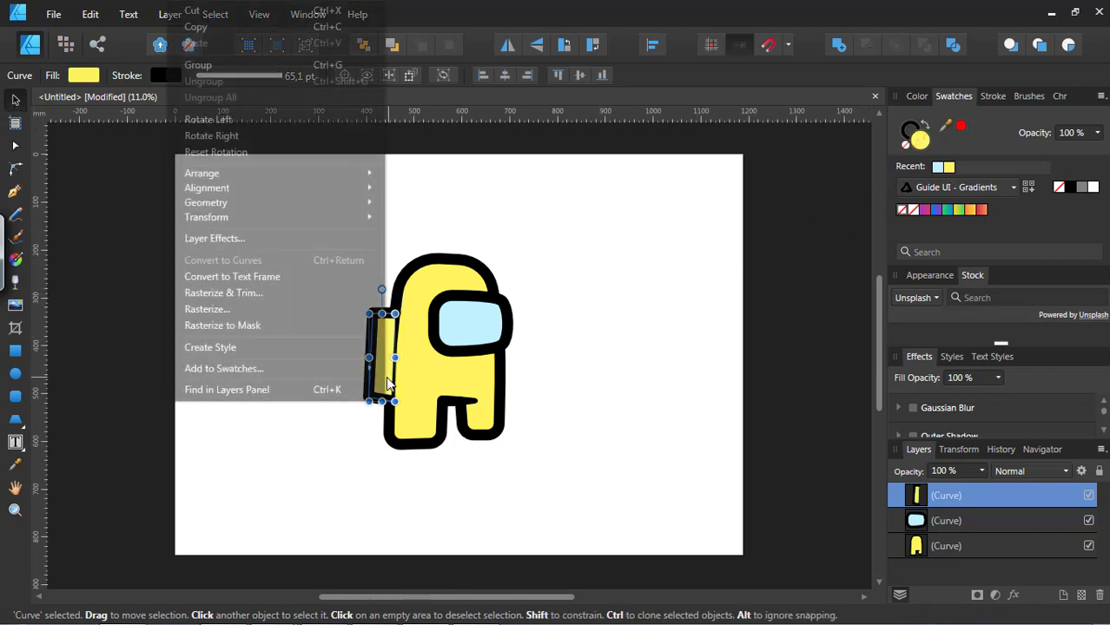
pyautogui.moveTo(317, 172)
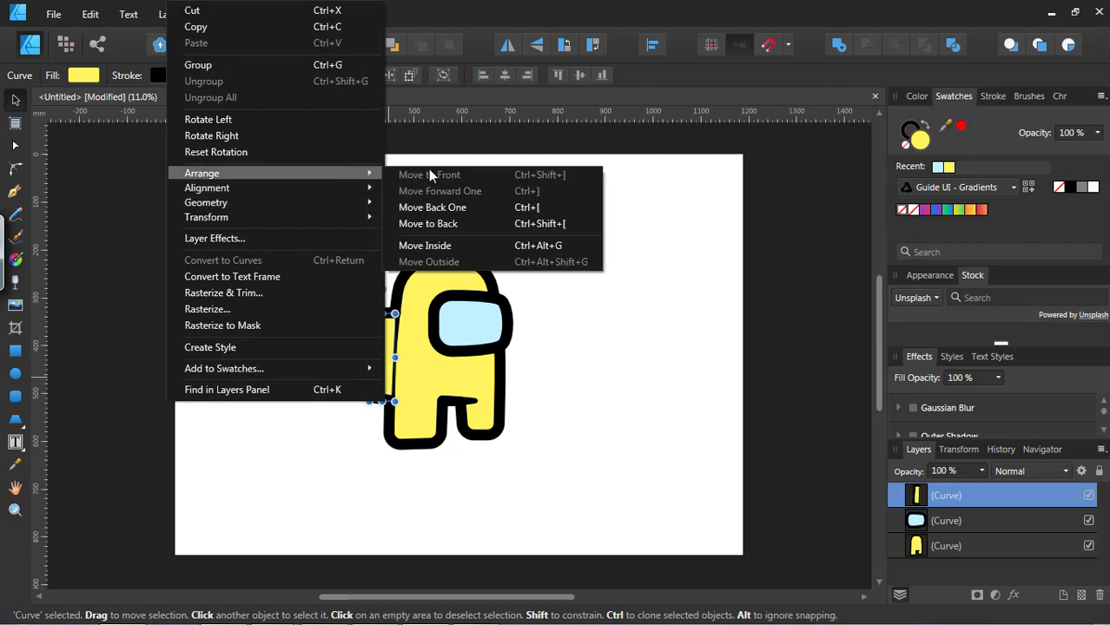
pyautogui.click(451, 224)
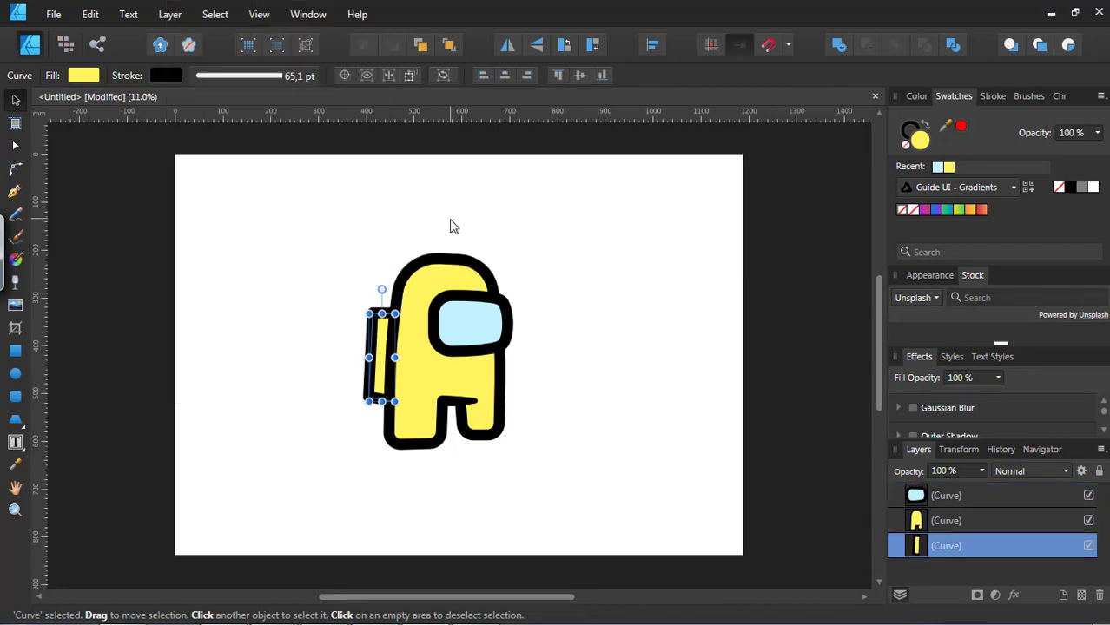
pyautogui.click(302, 257)
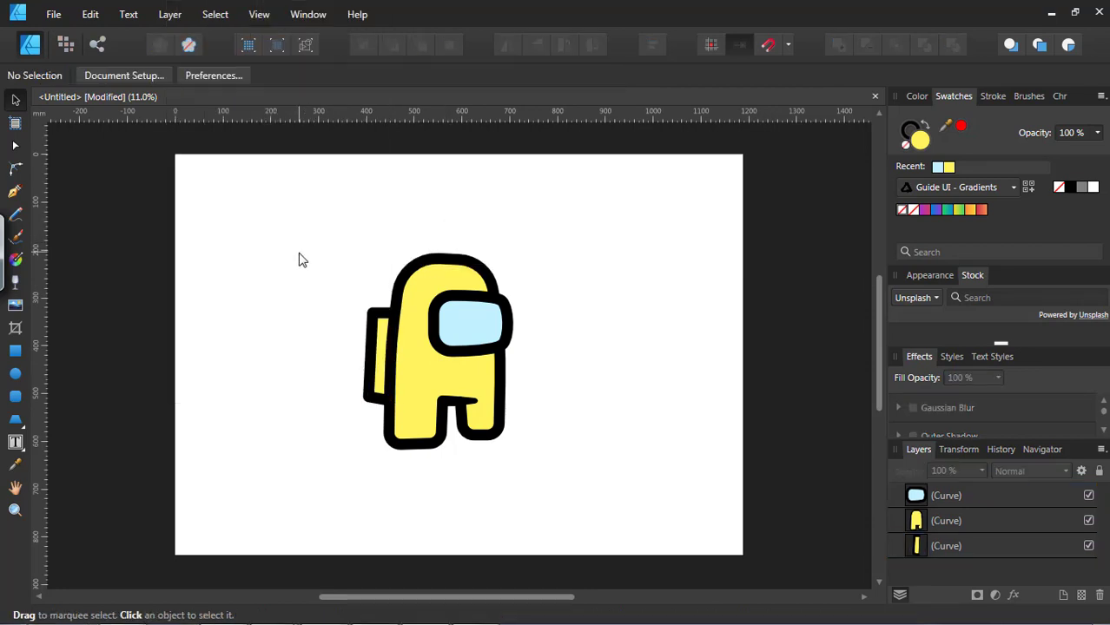
# Round the backpack's two outer left corners together with the Corner tool and deselect the shape
pyautogui.click(376, 368)
pyautogui.click(15, 145)
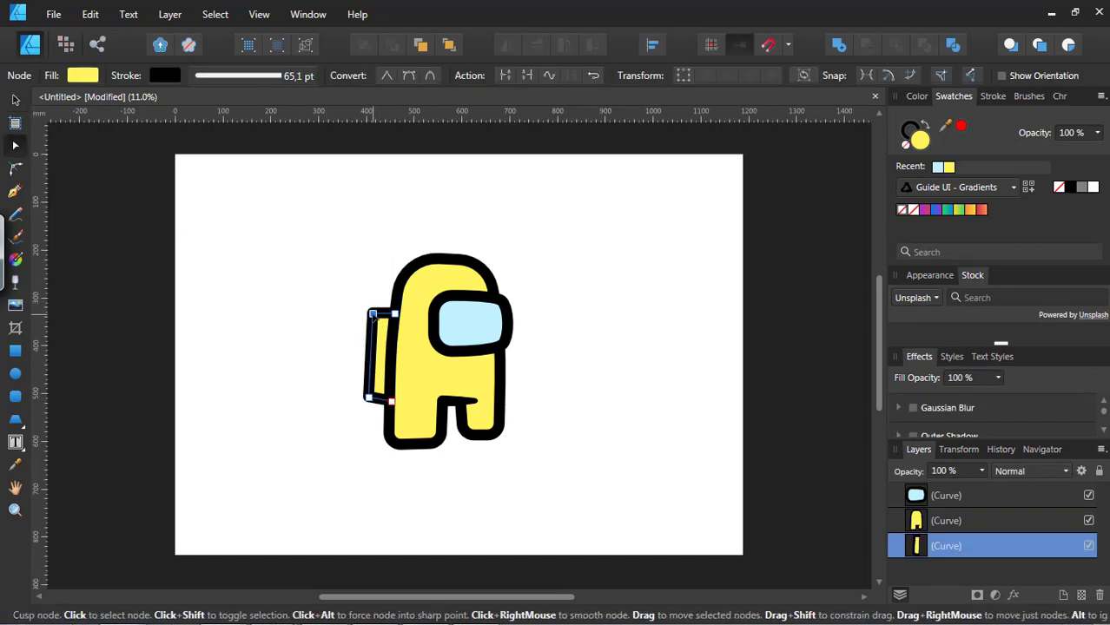
pyautogui.click(367, 397)
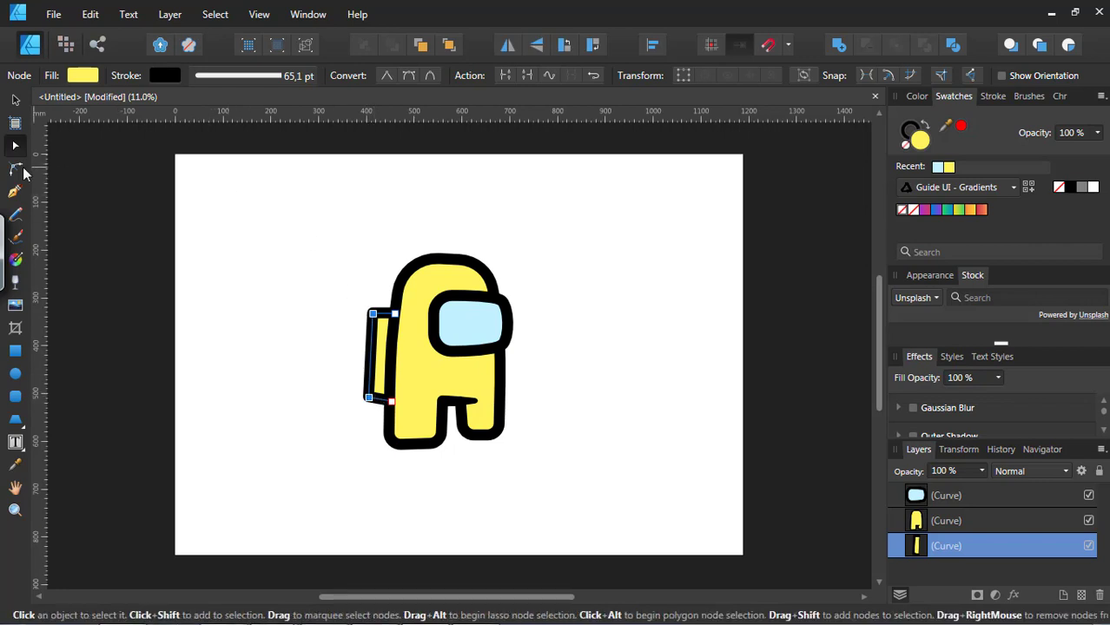
pyautogui.click(16, 168)
pyautogui.moveTo(380, 324); pyautogui.dragTo(412, 342)
pyautogui.click(580, 316)
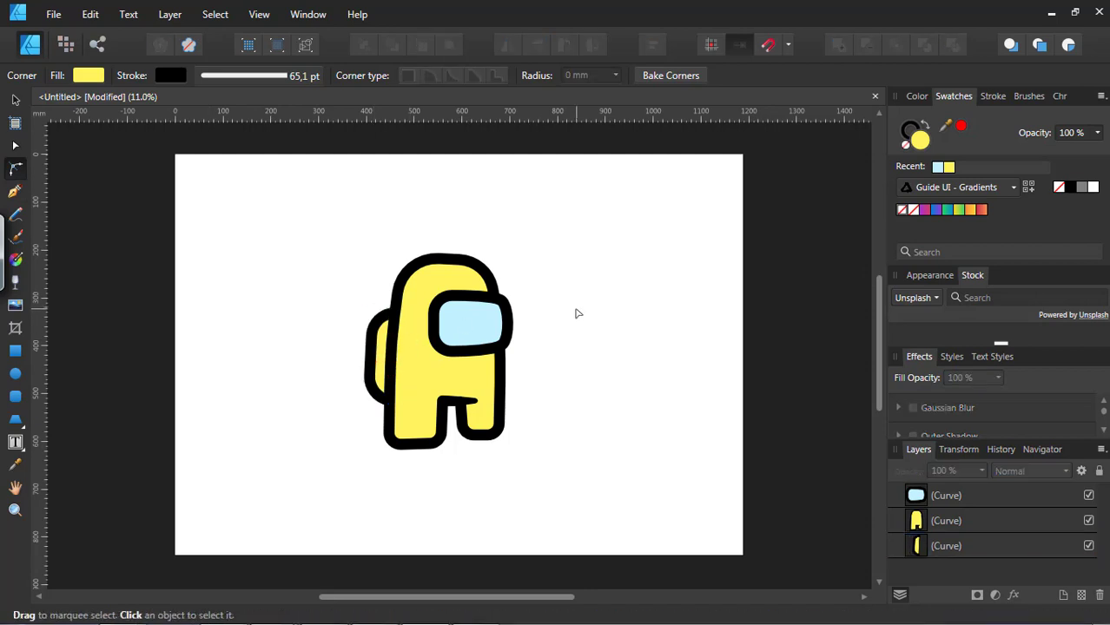
# Make the backpack taller by moving its two upper nodes up and its two lower nodes down
pyautogui.click(374, 328)
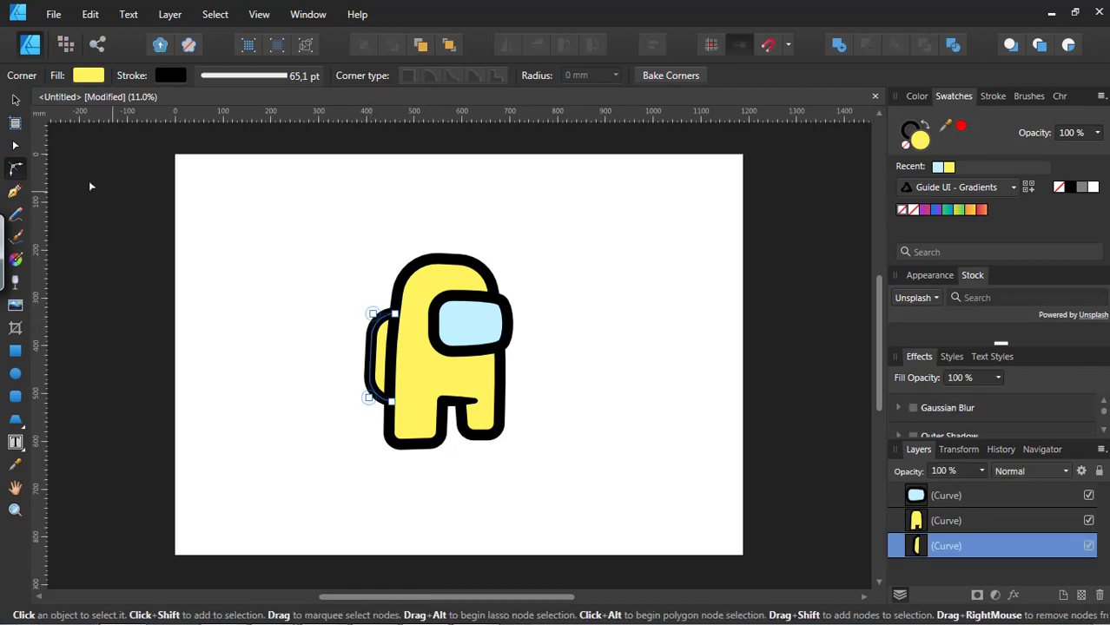
pyautogui.click(14, 145)
pyautogui.click(372, 314)
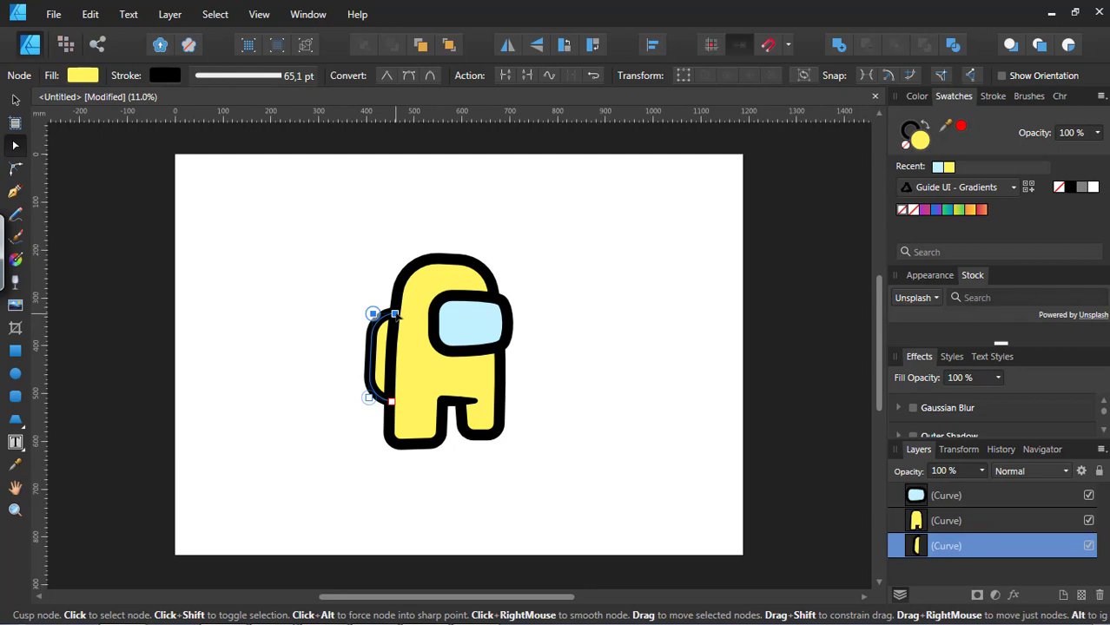
pyautogui.moveTo(395, 318); pyautogui.dragTo(395, 304)
pyautogui.click(391, 402)
pyautogui.moveTo(391, 403); pyautogui.dragTo(393, 415)
pyautogui.click(302, 333)
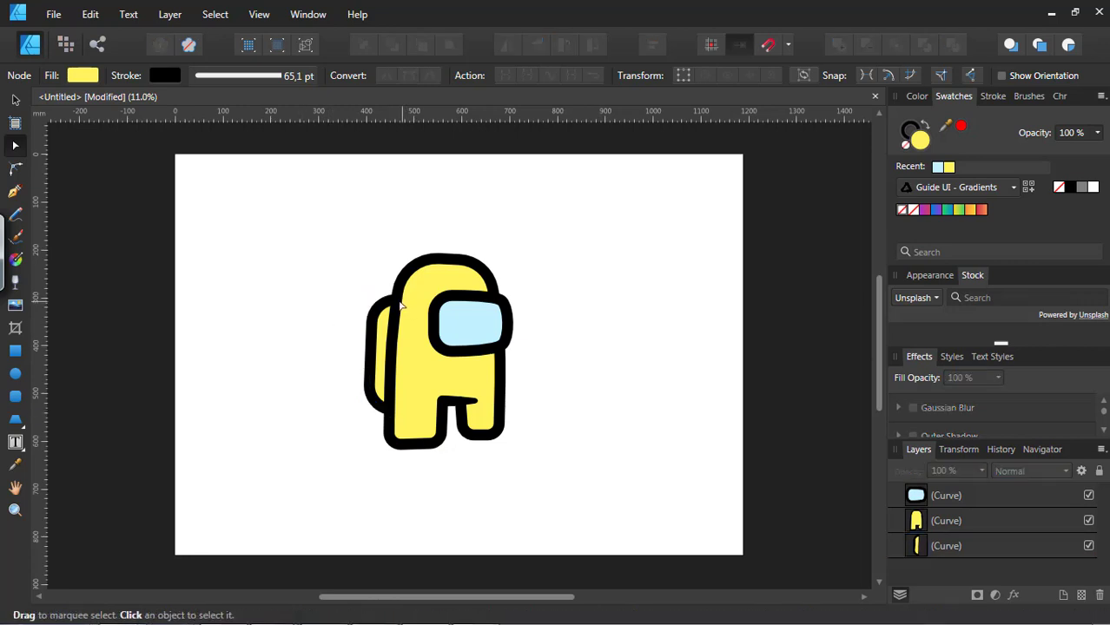
# Shift the whole backpack slightly left, away from the body
pyautogui.click(395, 305)
pyautogui.click(379, 313)
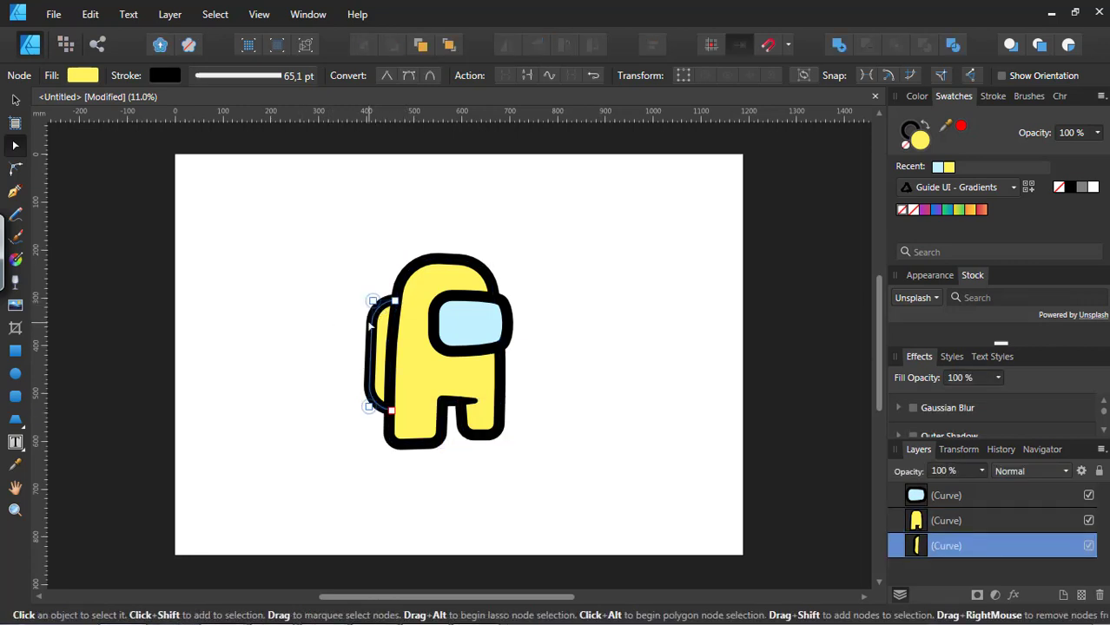
pyautogui.click(14, 101)
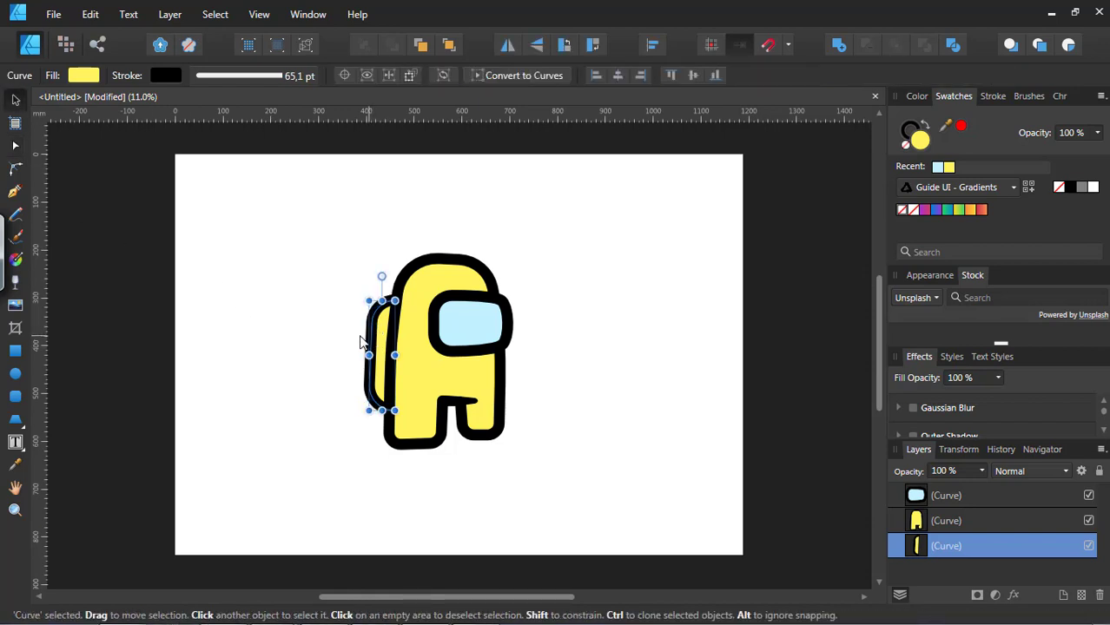
pyautogui.moveTo(360, 341); pyautogui.dragTo(354, 342)
# Move the backpack's upper-right and lower-right nodes right so they tuck beneath the body, and deselect it
pyautogui.click(15, 145)
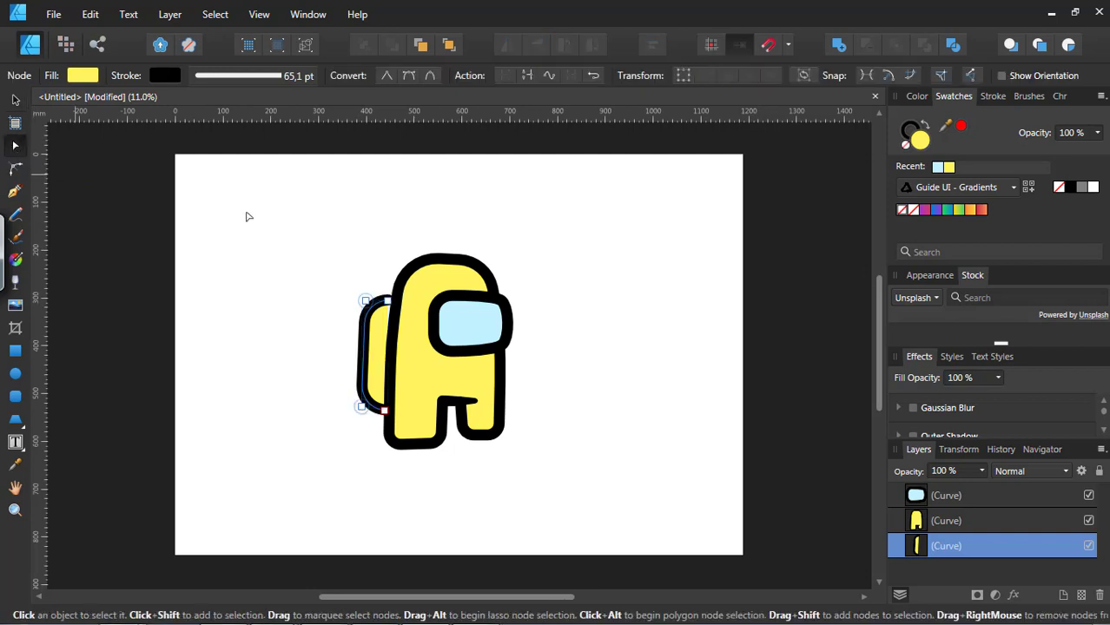
pyautogui.click(387, 301)
pyautogui.moveTo(387, 302); pyautogui.dragTo(398, 303)
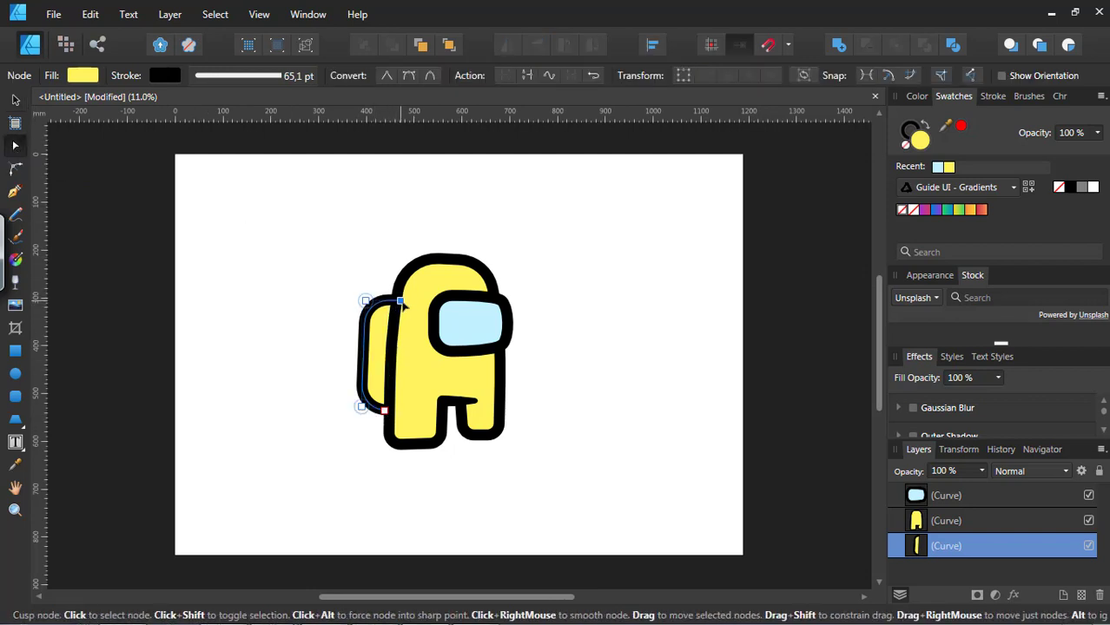
pyautogui.moveTo(384, 410); pyautogui.dragTo(395, 412)
pyautogui.click(292, 342)
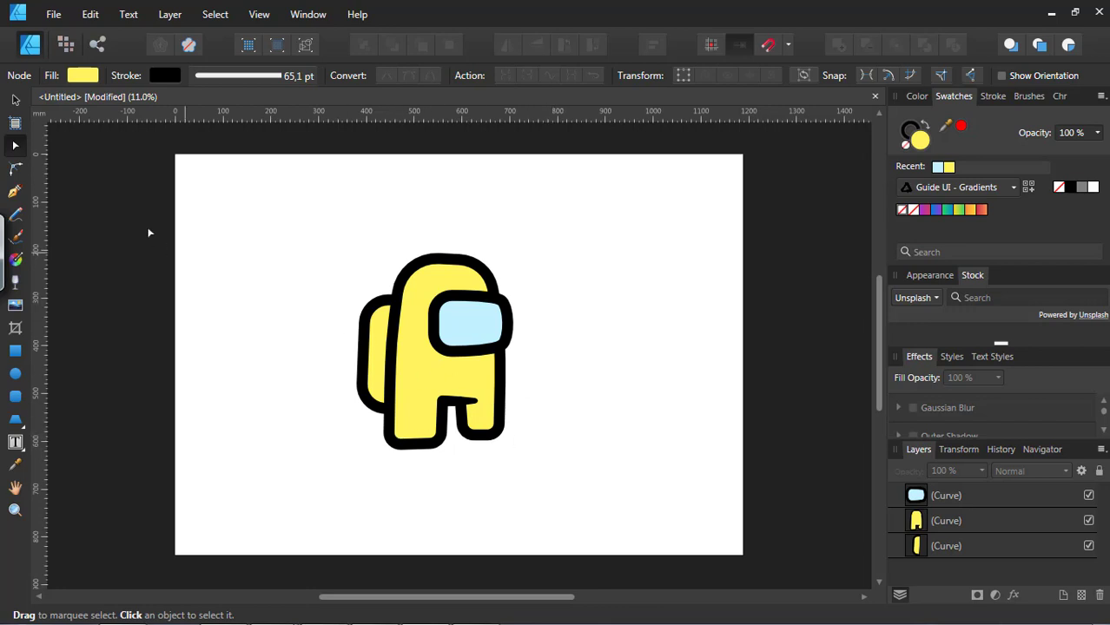
# Draw a closed shading shape with the Pen tool, curving from the head's left edge under the visor and enclosing the lower body and backpack
pyautogui.click(16, 192)
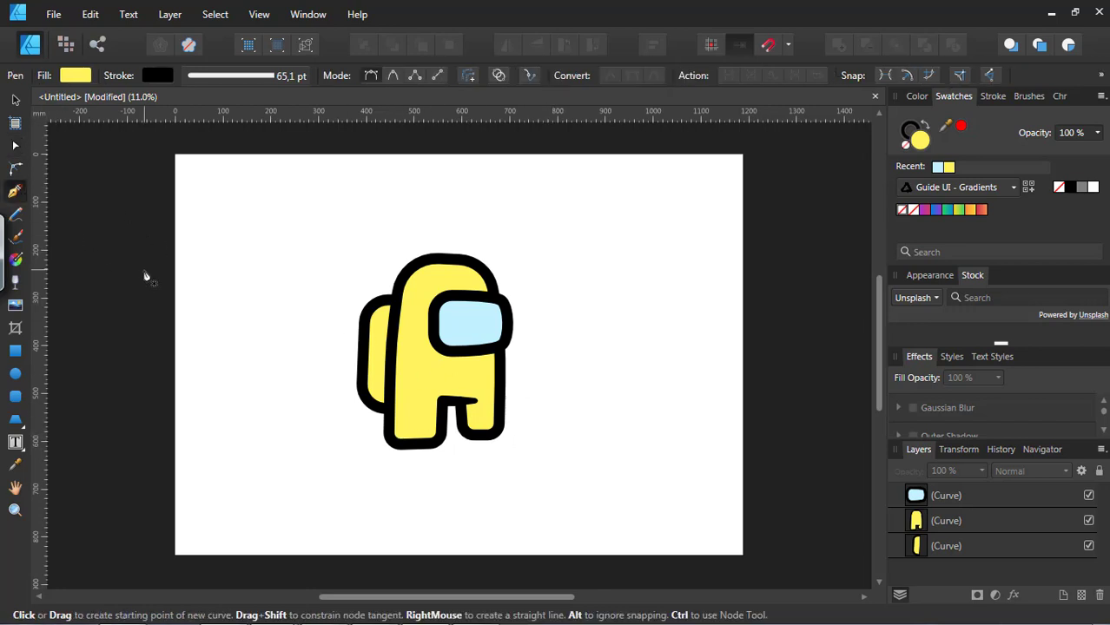
pyautogui.click(398, 284)
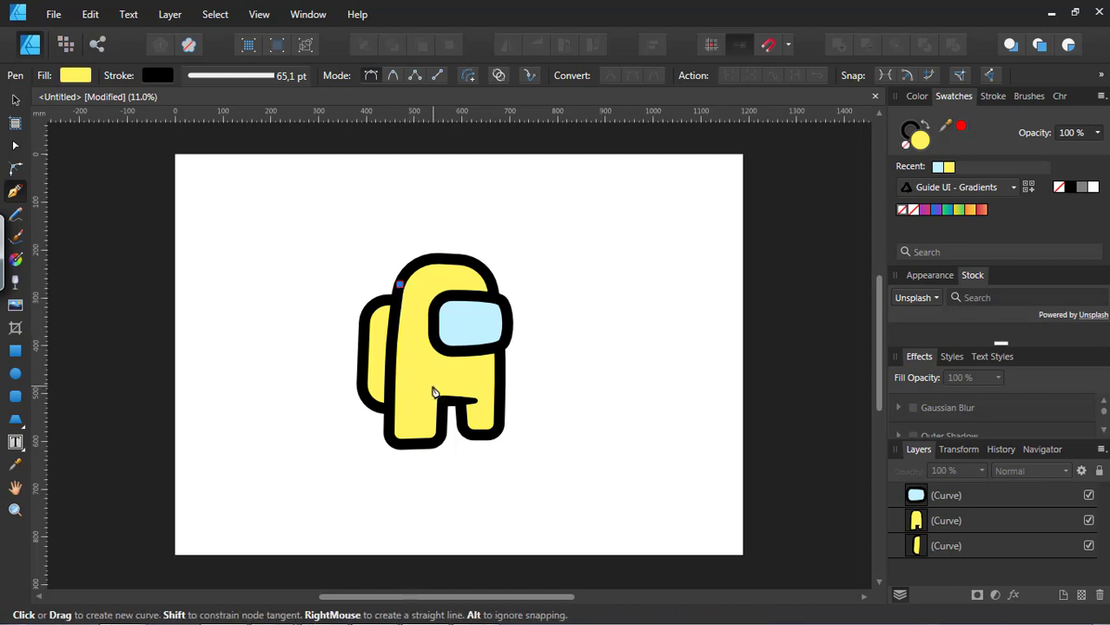
pyautogui.moveTo(425, 377); pyautogui.dragTo(445, 397)
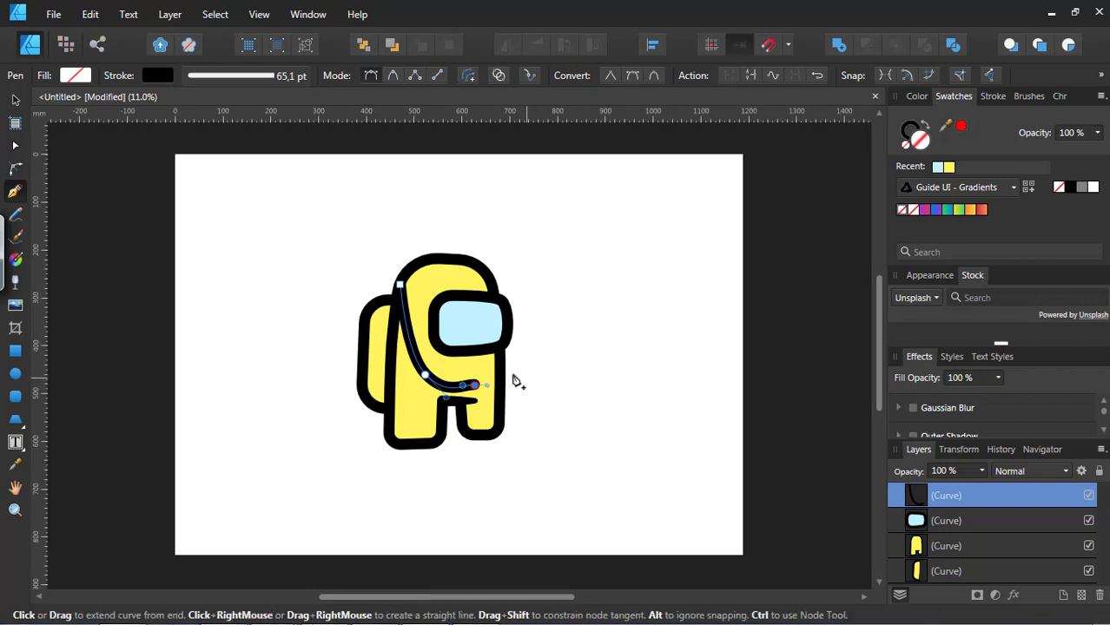
pyautogui.click(519, 342)
pyautogui.click(516, 460)
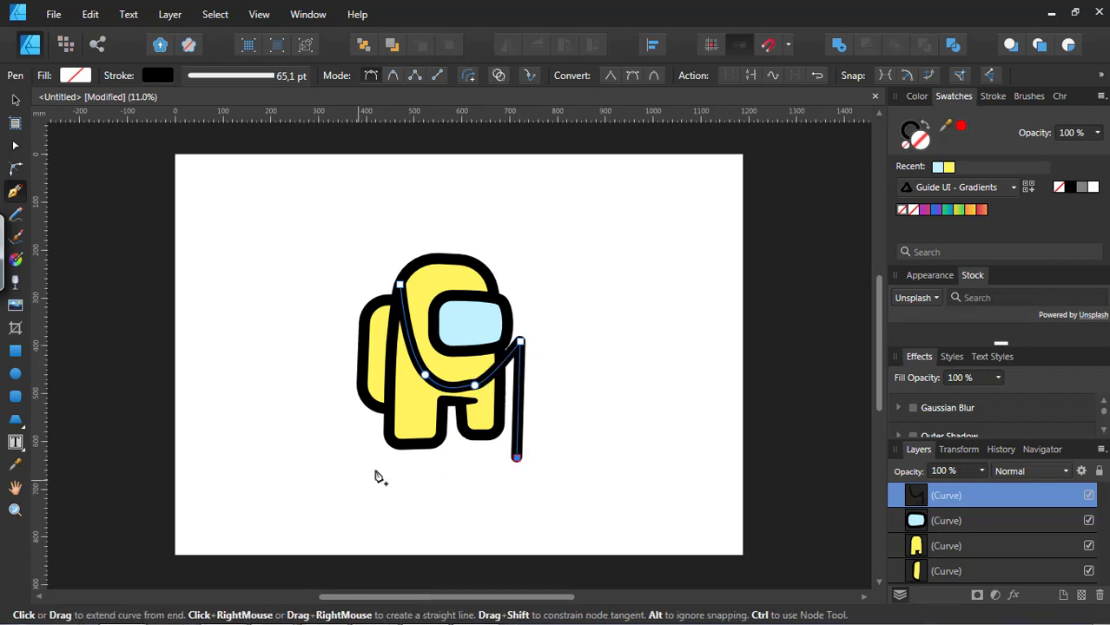
pyautogui.click(335, 455)
pyautogui.click(365, 276)
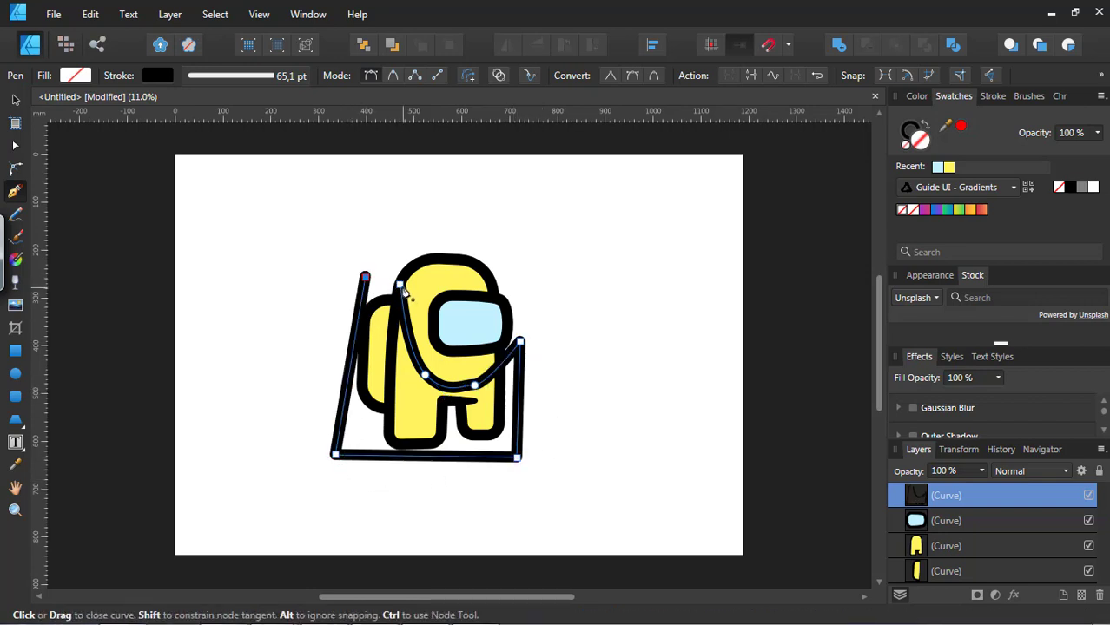
pyautogui.click(399, 285)
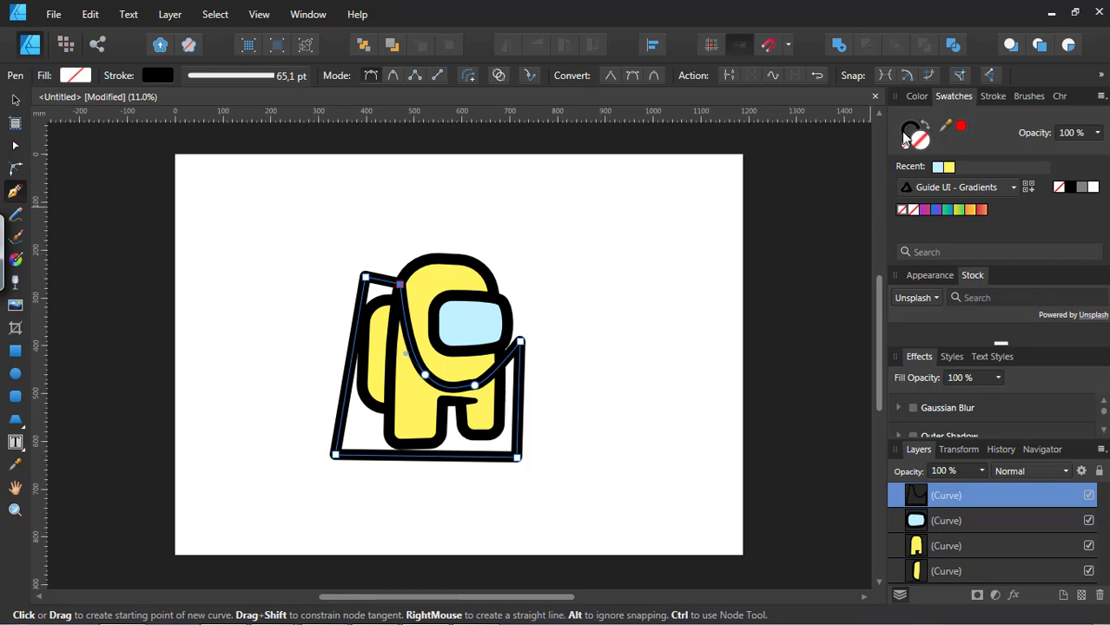
# Remove the shading shape's stroke and fill it with a dark orange of hue 32
pyautogui.click(906, 146)
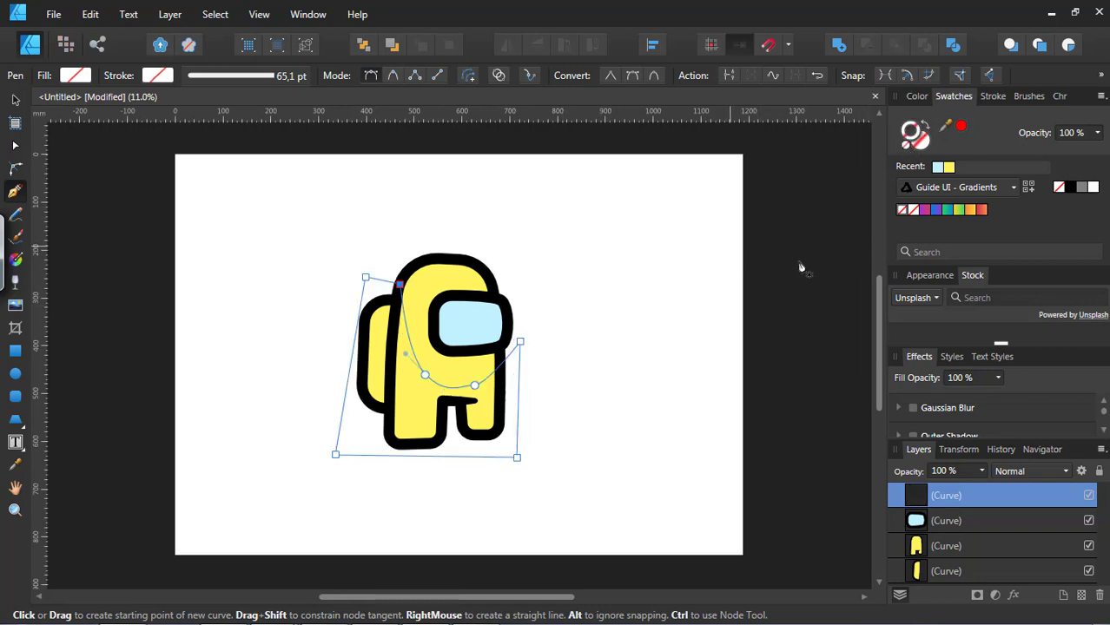
pyautogui.click(949, 167)
pyautogui.doubleClick(920, 140)
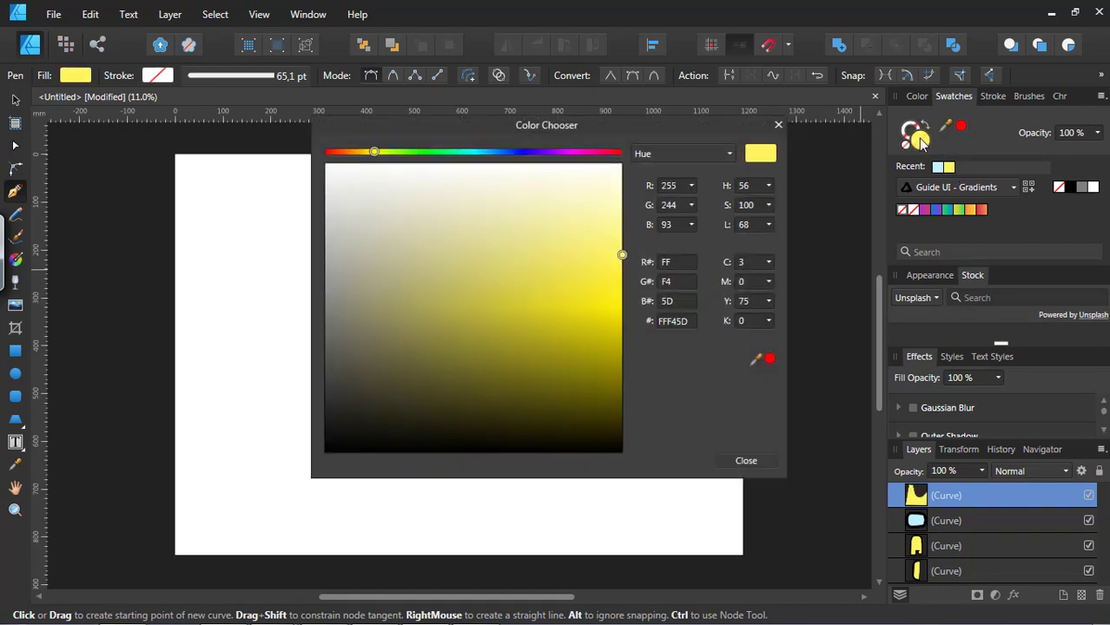
pyautogui.moveTo(377, 154); pyautogui.dragTo(354, 153)
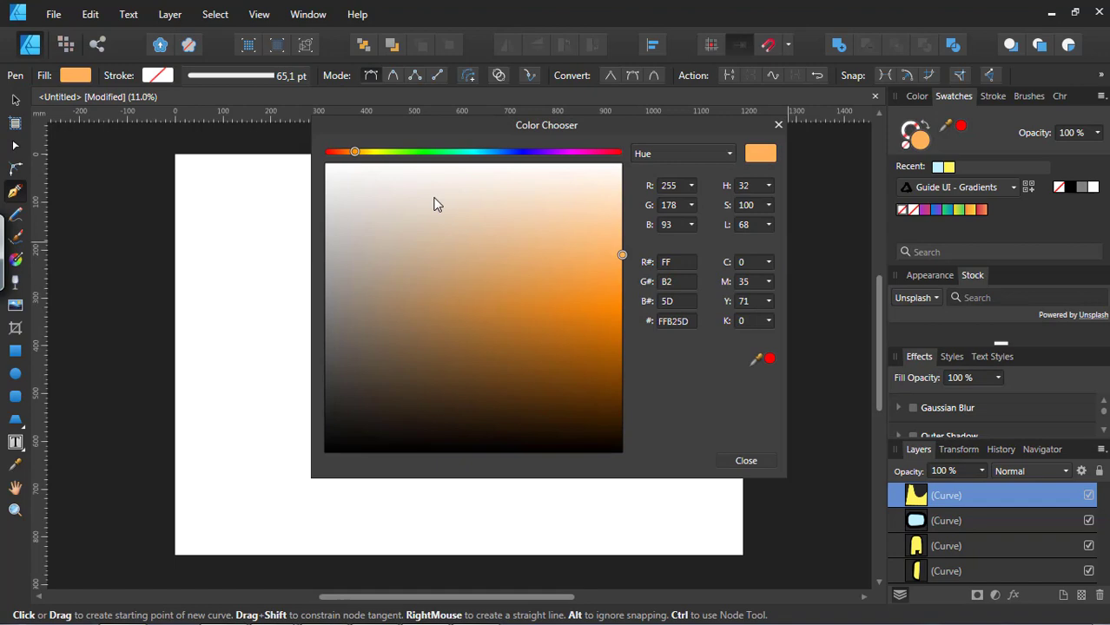
pyautogui.click(755, 467)
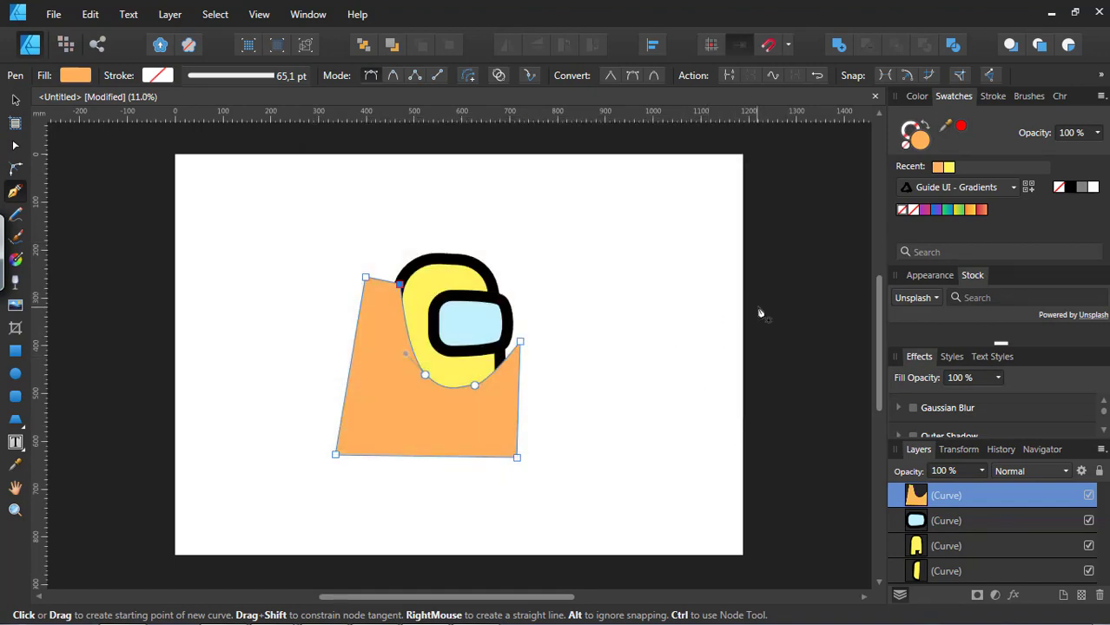
pyautogui.doubleClick(919, 139)
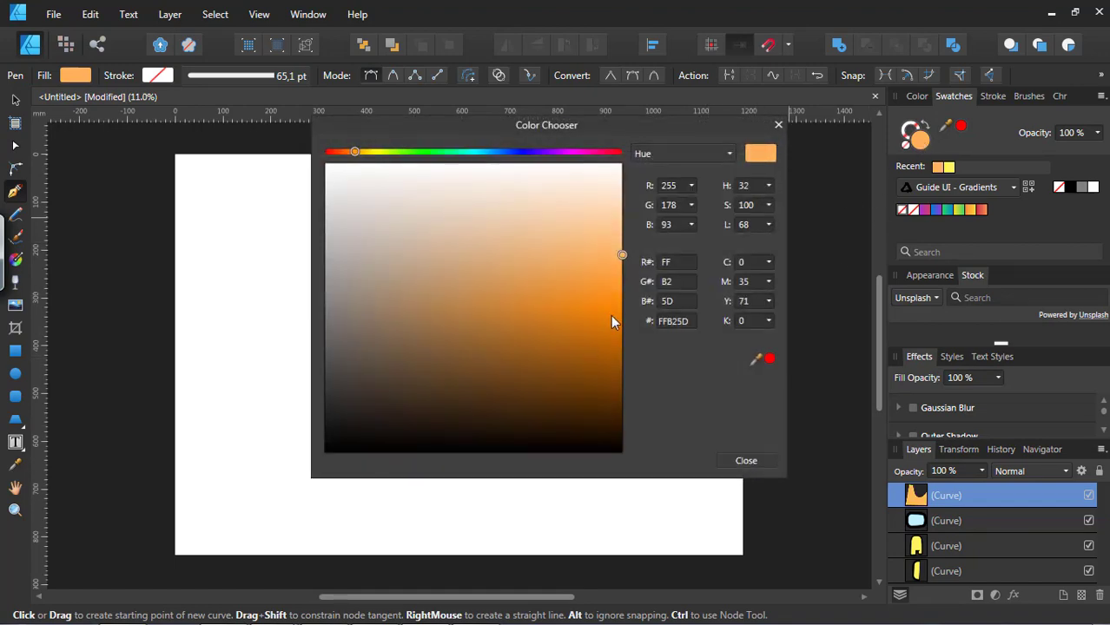
pyautogui.moveTo(610, 315); pyautogui.dragTo(633, 340)
pyautogui.click(745, 461)
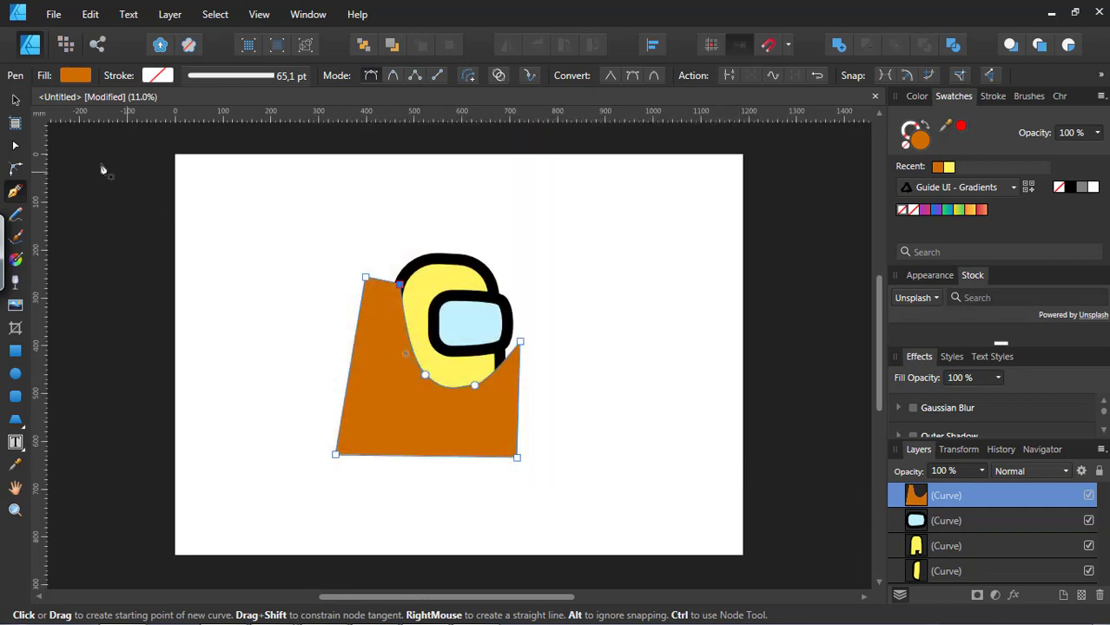
# Cut the dark orange shading shape and paste it inside the yellow body so it is clipped by the body's outline
pyautogui.click(16, 100)
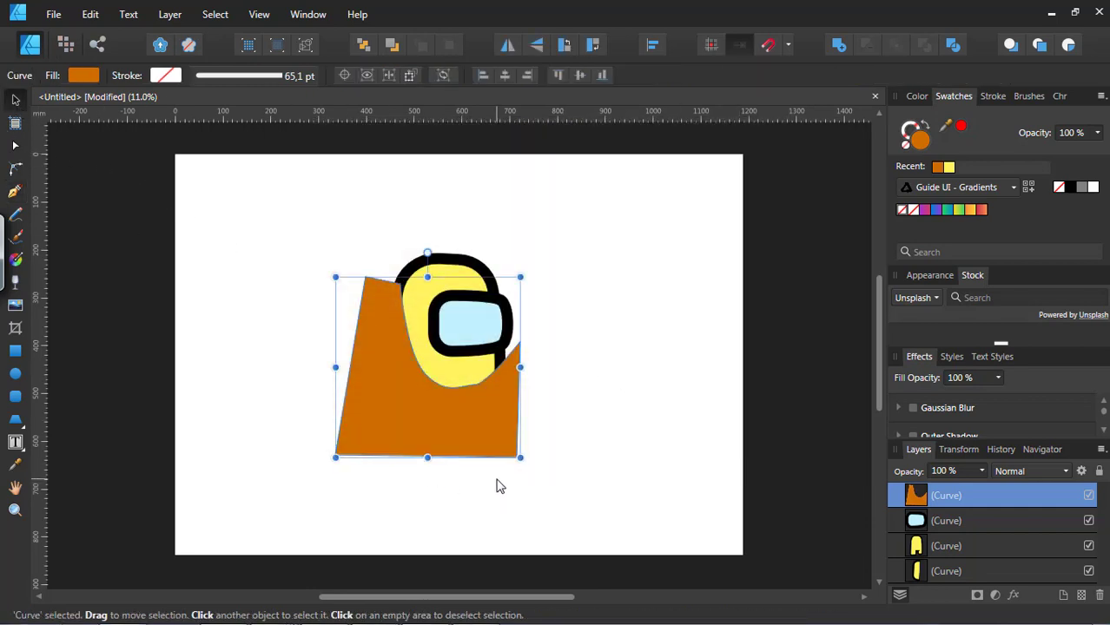
pyautogui.press('Delete')
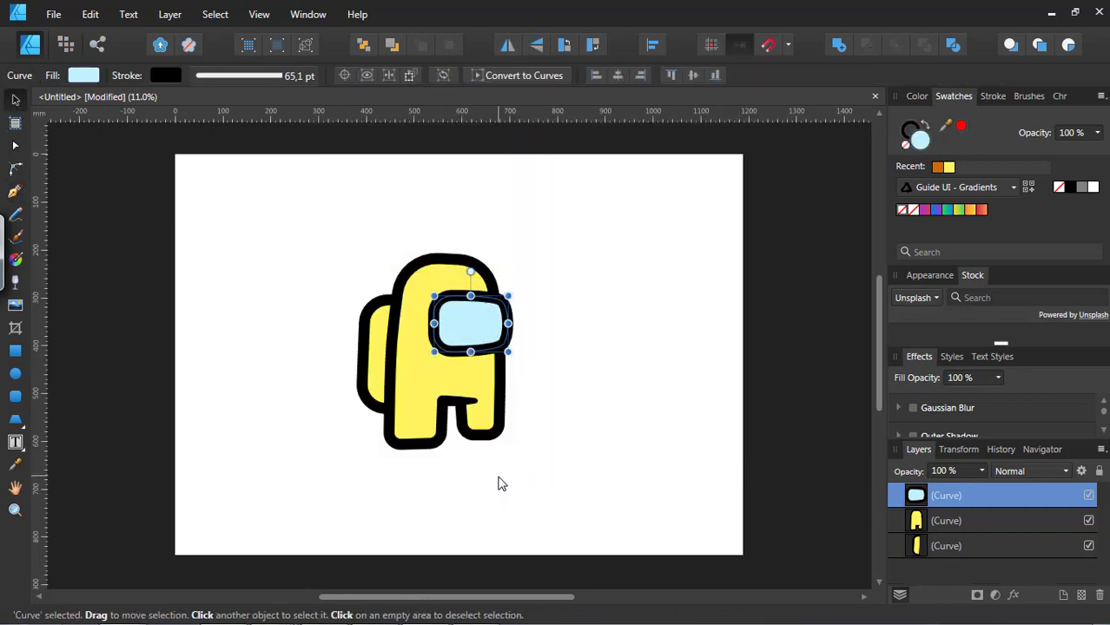
pyautogui.click(484, 432)
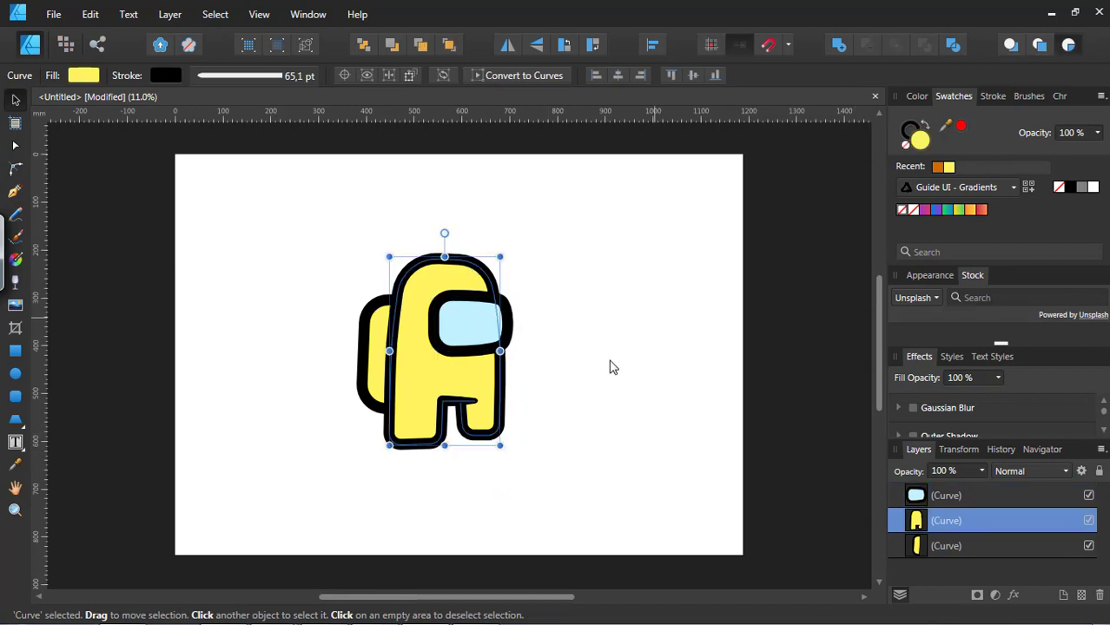
pyautogui.hotkey('ctrl', 'z')
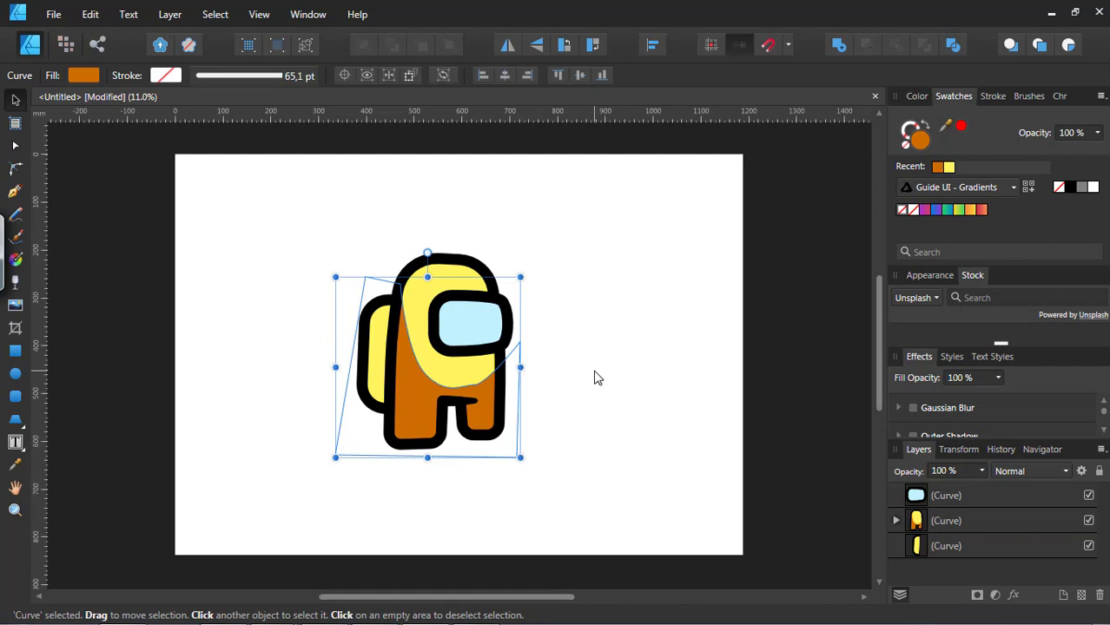
# Reshape the body shading's nodes so its edge starts higher on the head, curves rounder under the visor and ends behind the visor's right edge
pyautogui.click(15, 147)
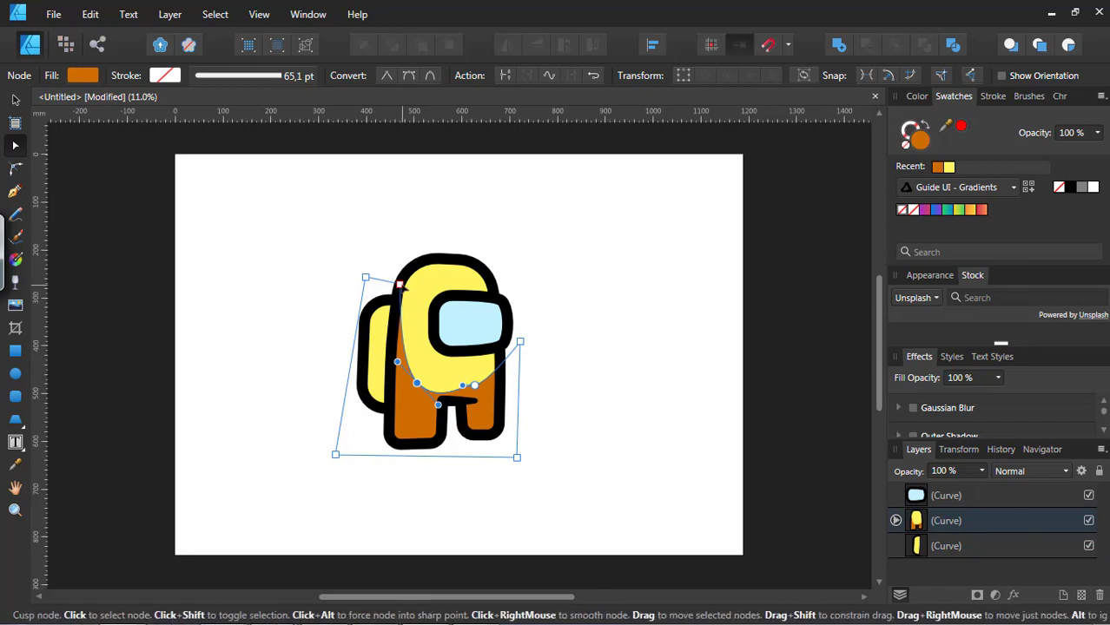
pyautogui.moveTo(400, 284); pyautogui.dragTo(409, 263)
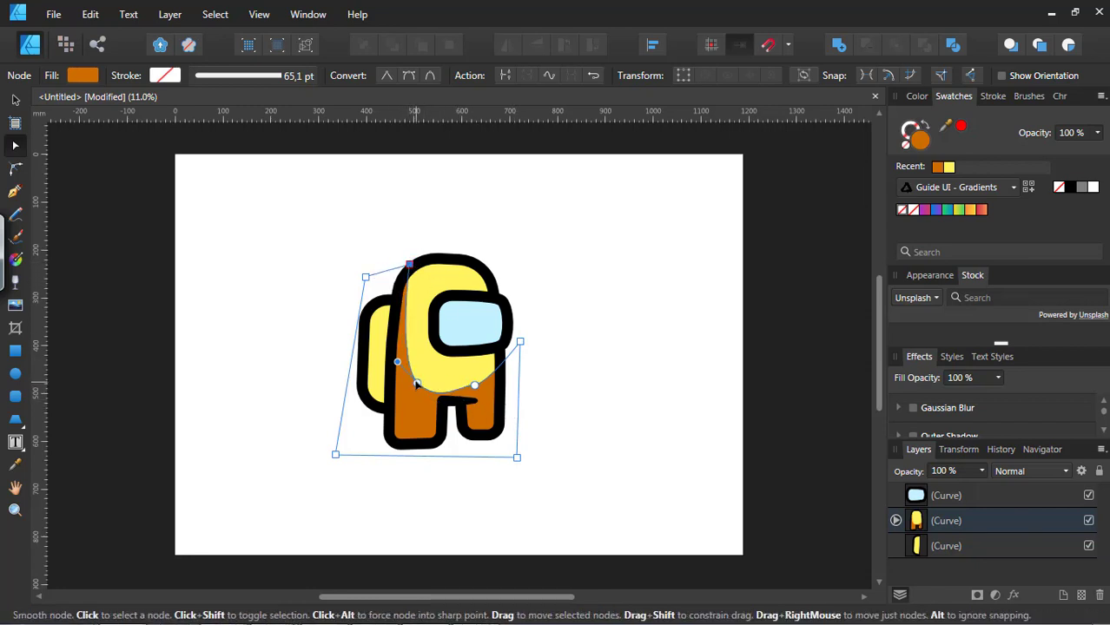
pyautogui.moveTo(417, 382); pyautogui.dragTo(415, 373)
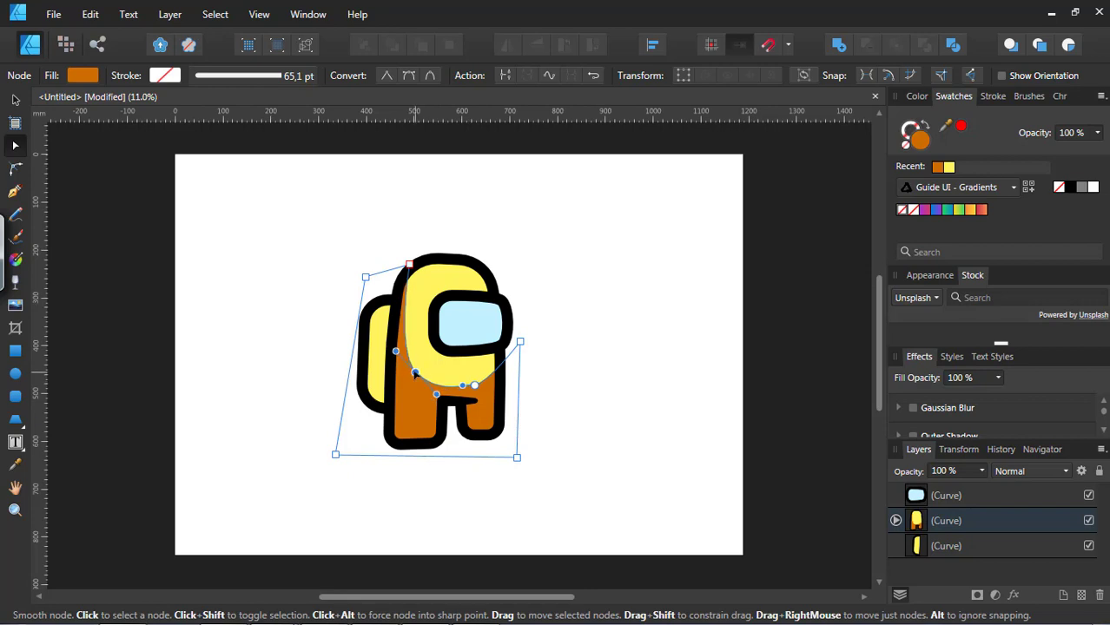
pyautogui.click(474, 385)
pyautogui.moveTo(486, 385)
pyautogui.mouseDown()
pyautogui.moveTo(516, 400)
pyautogui.moveTo(505, 396)
pyautogui.mouseUp()
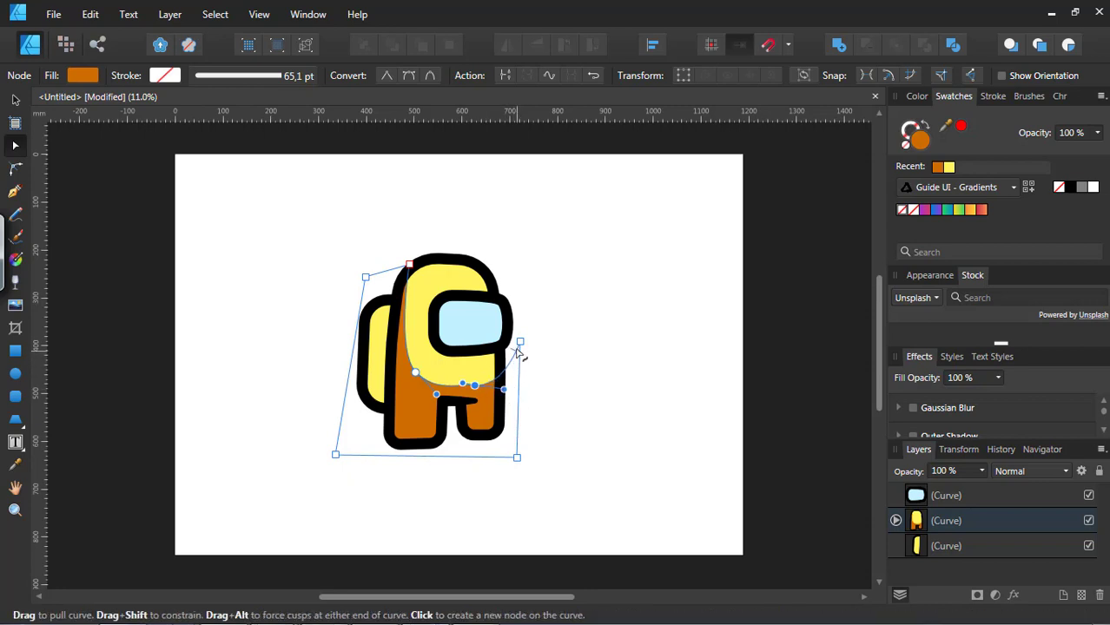
pyautogui.moveTo(520, 342); pyautogui.dragTo(506, 316)
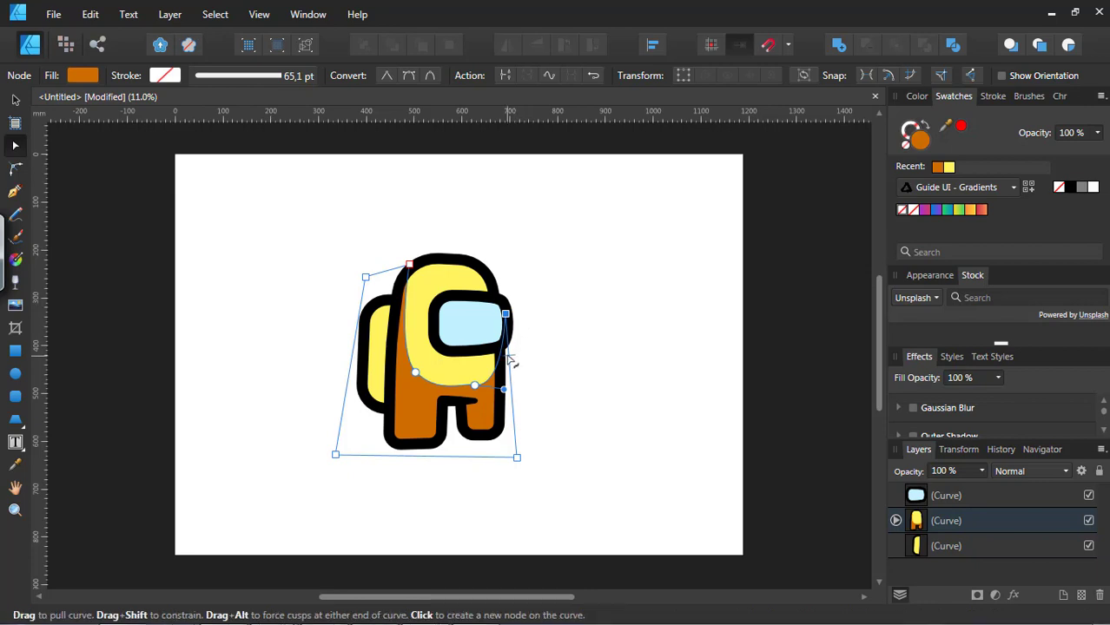
# Lower the body shading's opacity to 64 % and deselect it
pyautogui.click(1097, 135)
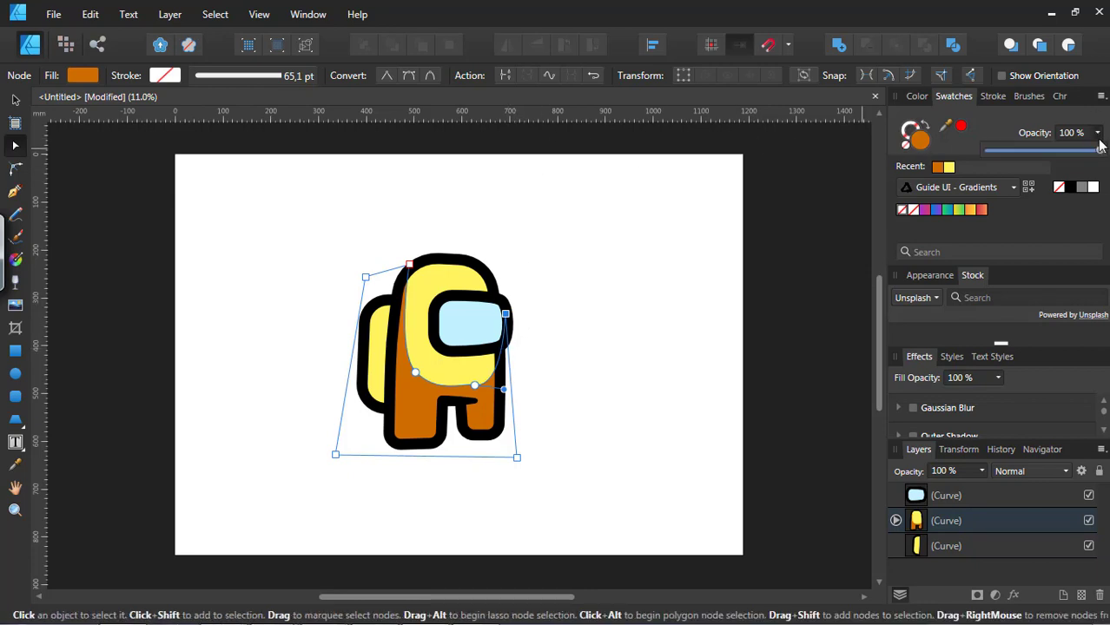
pyautogui.moveTo(1100, 154); pyautogui.dragTo(1064, 157)
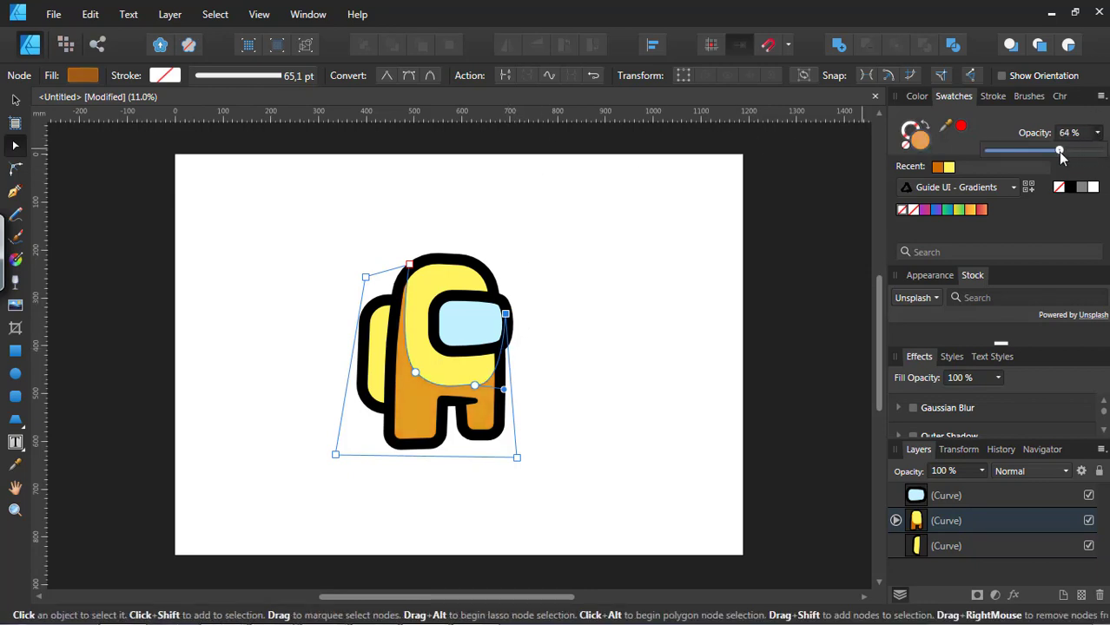
pyautogui.press('v')
pyautogui.click(267, 269)
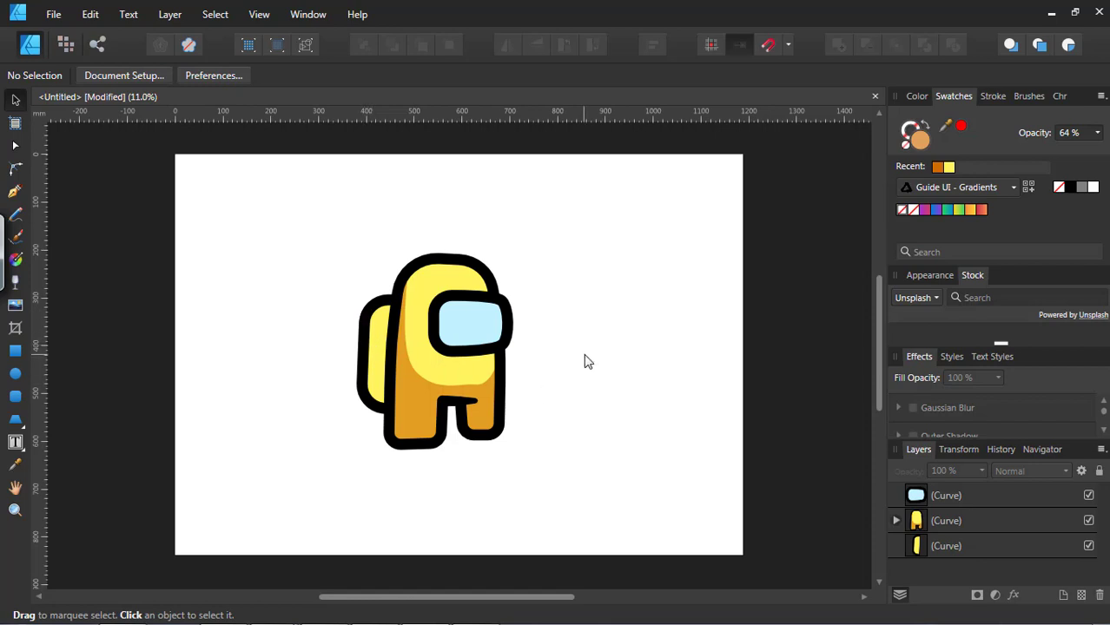
pyautogui.click(445, 347)
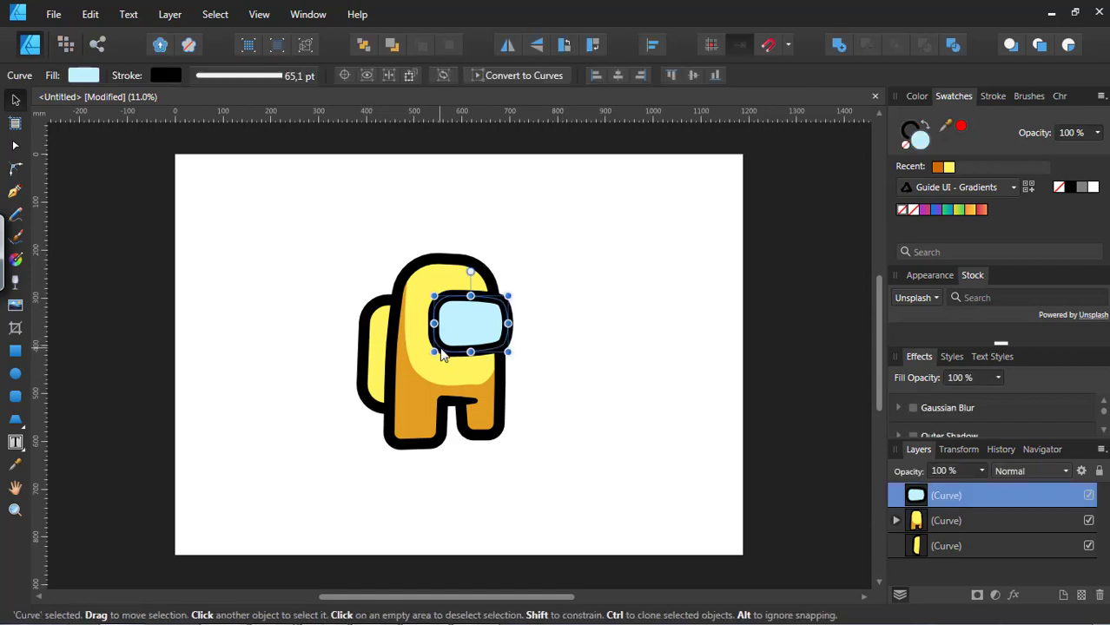
pyautogui.click(15, 145)
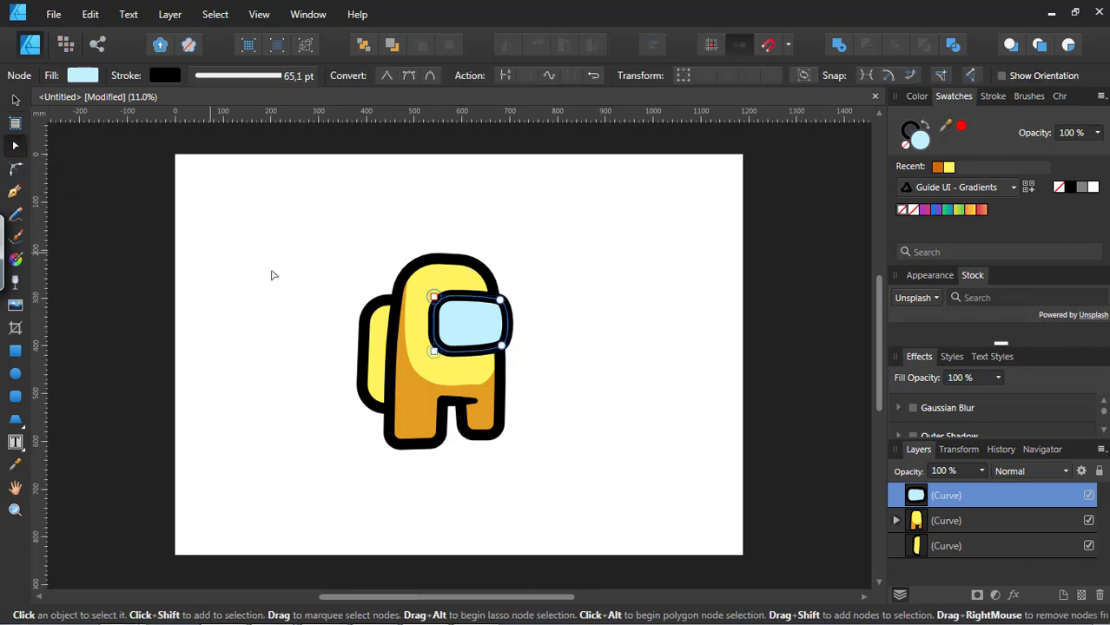
pyautogui.click(434, 351)
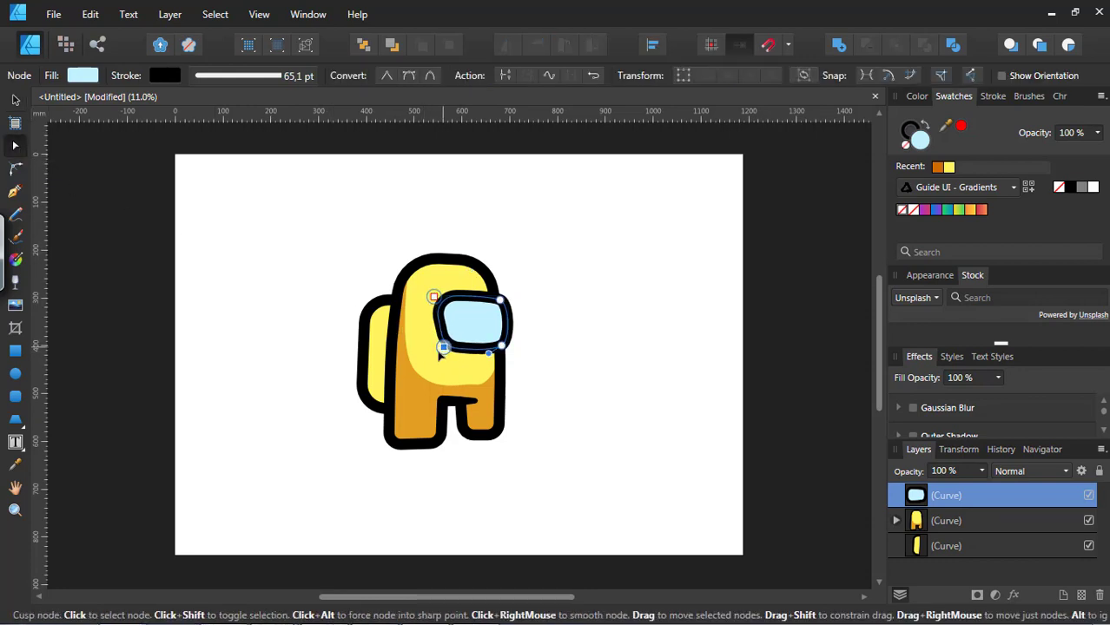
pyautogui.moveTo(436, 351)
pyautogui.mouseDown()
pyautogui.moveTo(426, 348)
pyautogui.moveTo(435, 348)
pyautogui.mouseUp()
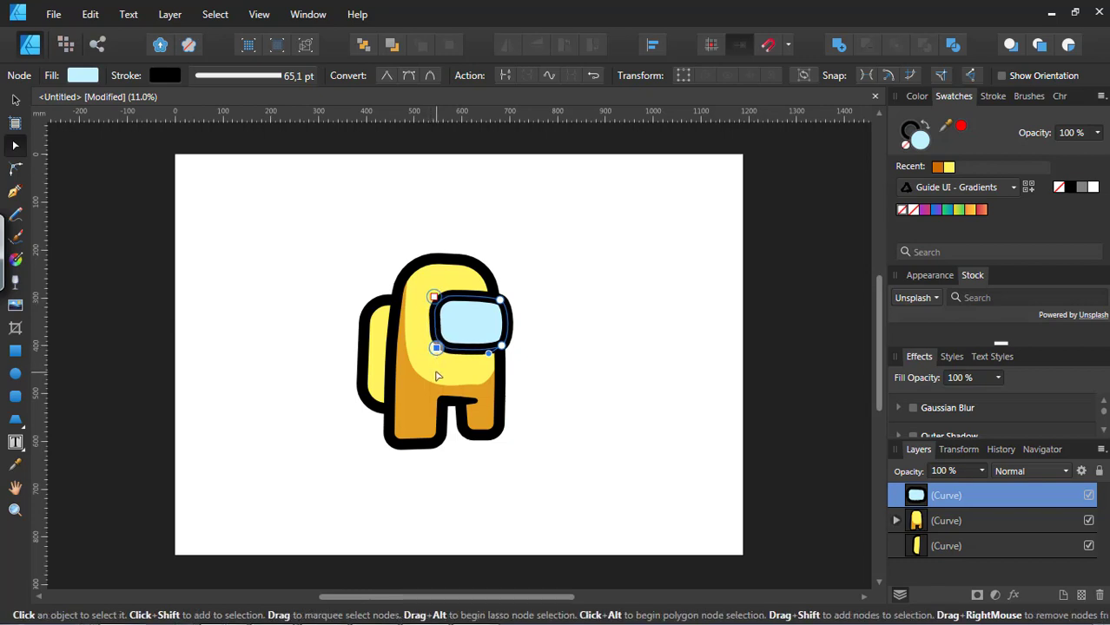
pyautogui.hotkey('ctrl', 'z')
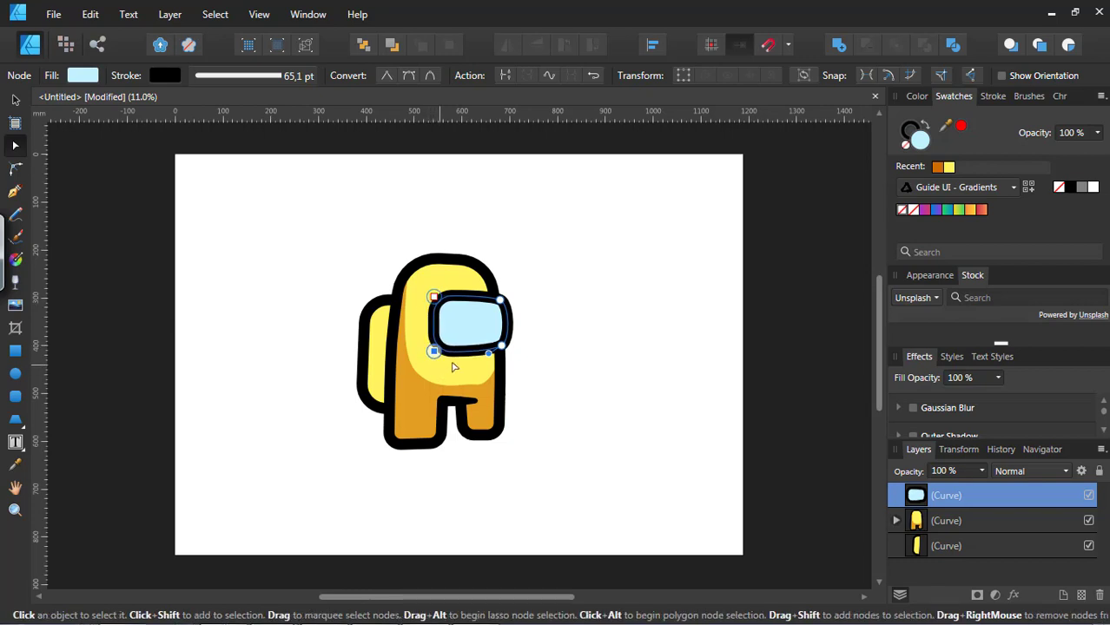
pyautogui.click(646, 340)
# Draw a closed shading shape with the Pen tool, curving down from the visor's upper-left corner across to its right and enclosing its lower part
pyautogui.click(16, 193)
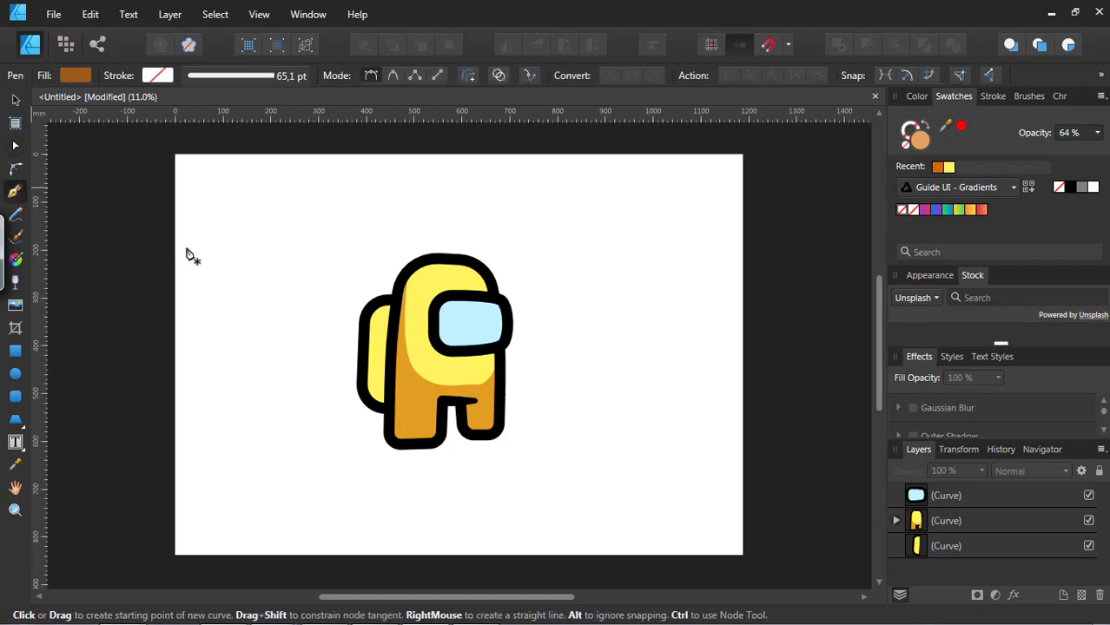
pyautogui.click(436, 296)
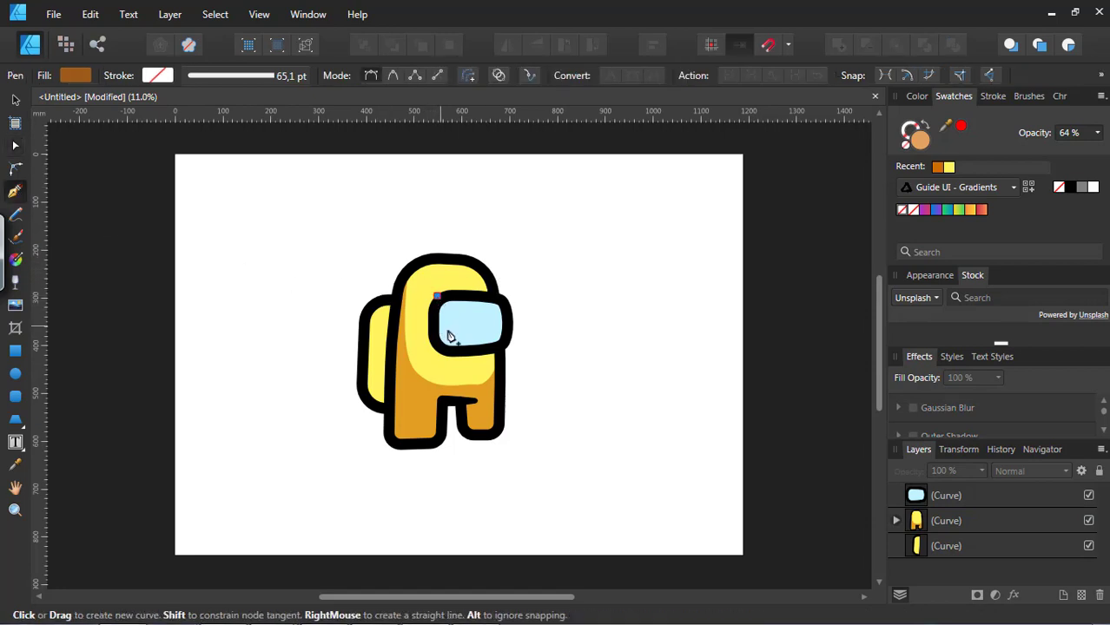
pyautogui.moveTo(459, 329); pyautogui.dragTo(522, 359)
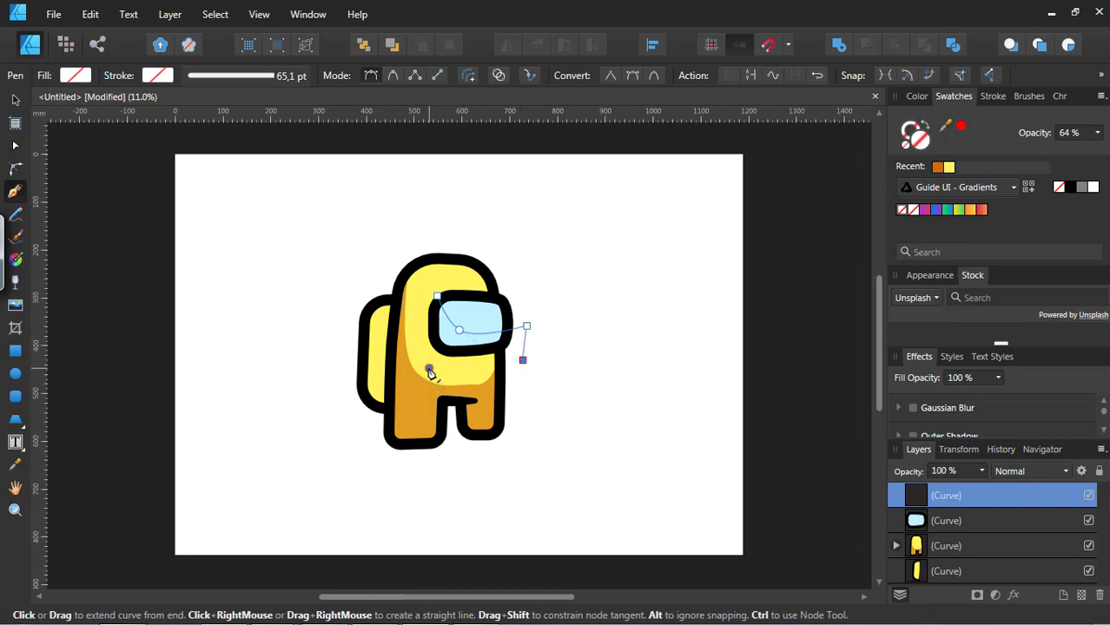
pyautogui.click(429, 368)
pyautogui.click(438, 299)
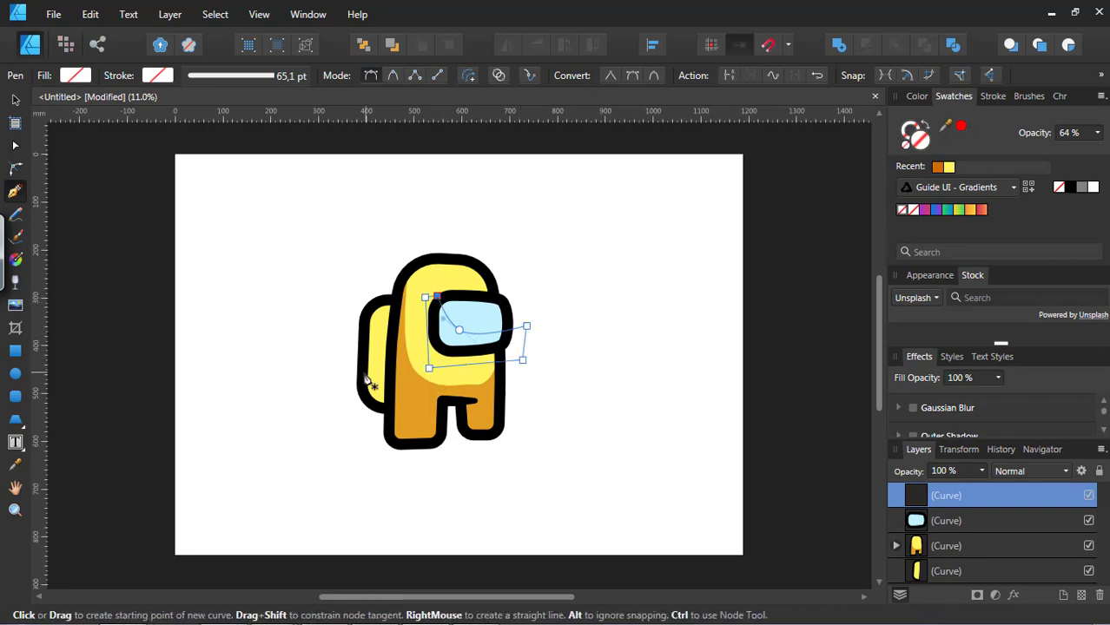
# Fill the visor shading shape with the visor's sampled light blue darkened to 004D66
pyautogui.click(15, 101)
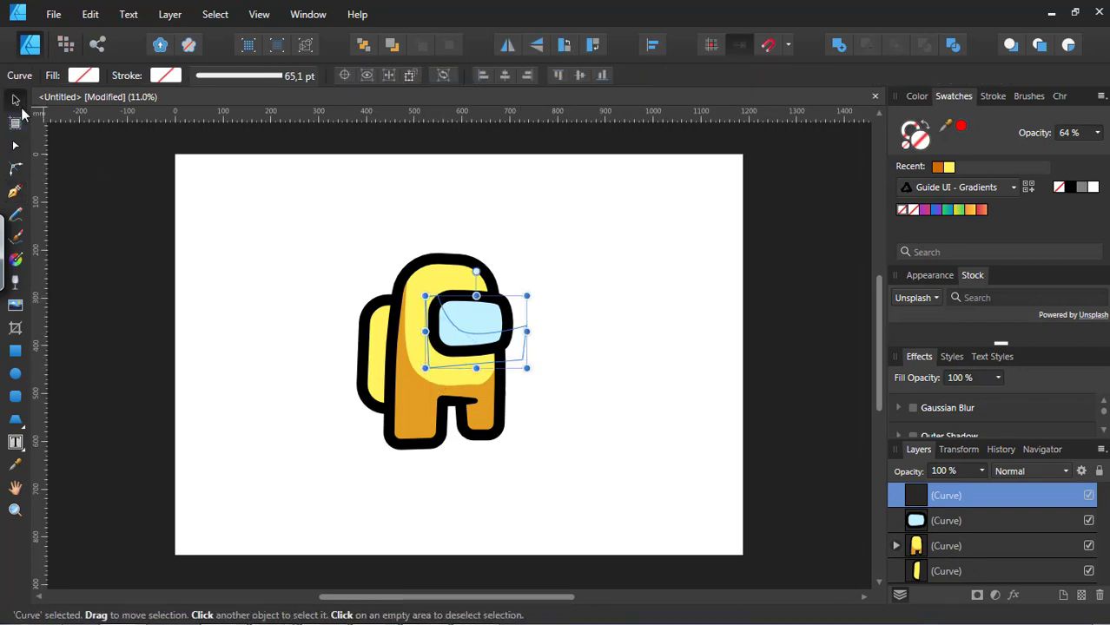
pyautogui.click(14, 464)
pyautogui.click(489, 314)
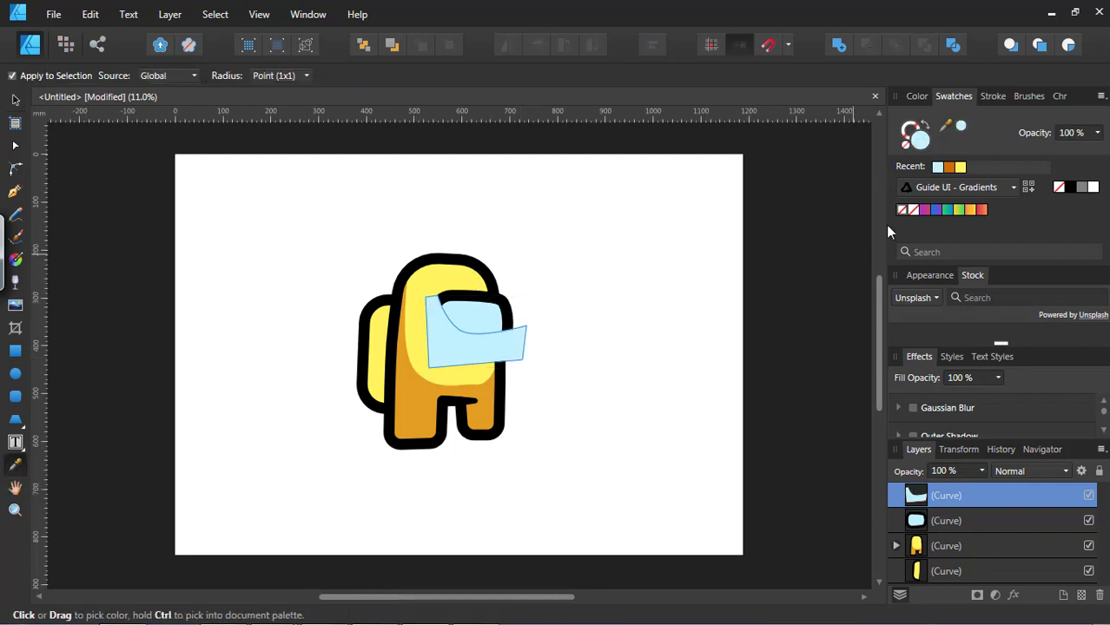
pyautogui.doubleClick(925, 148)
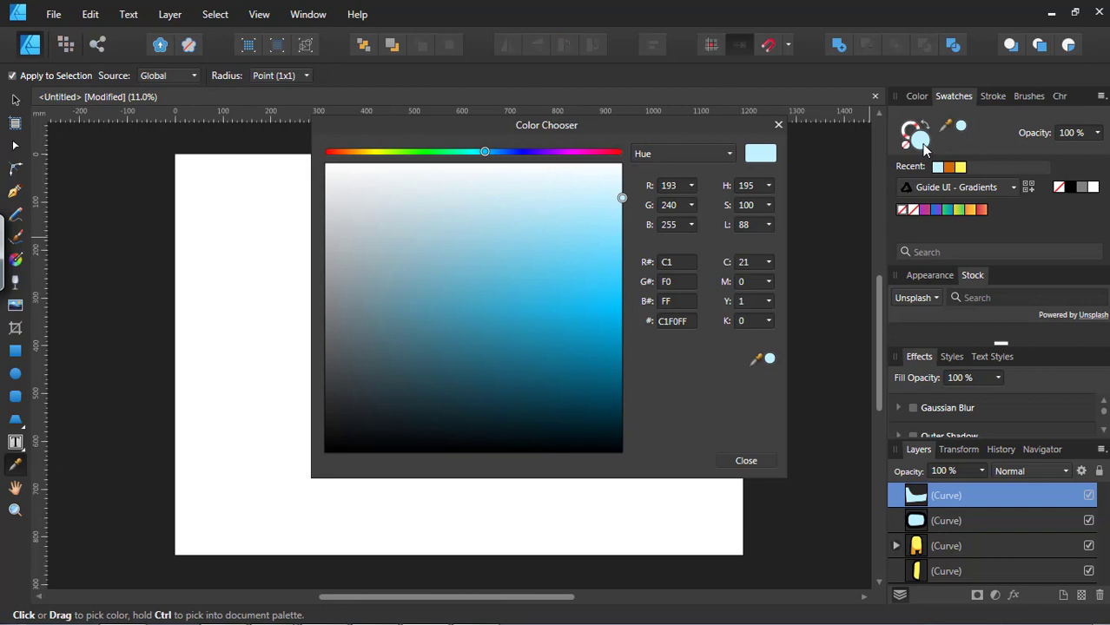
pyautogui.moveTo(611, 279); pyautogui.dragTo(659, 395)
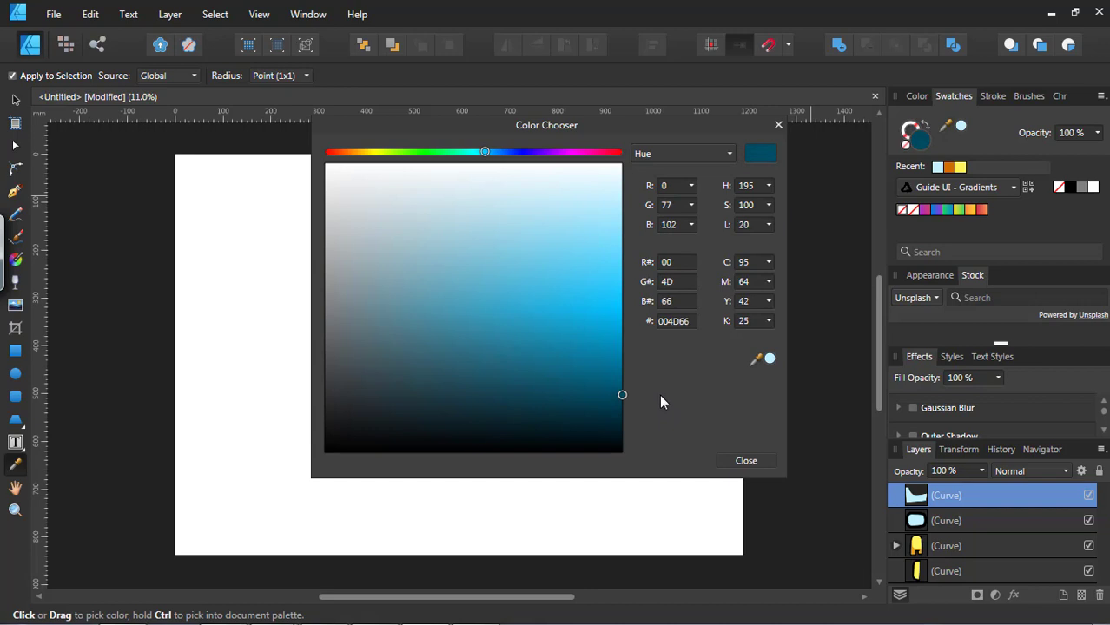
pyautogui.click(733, 459)
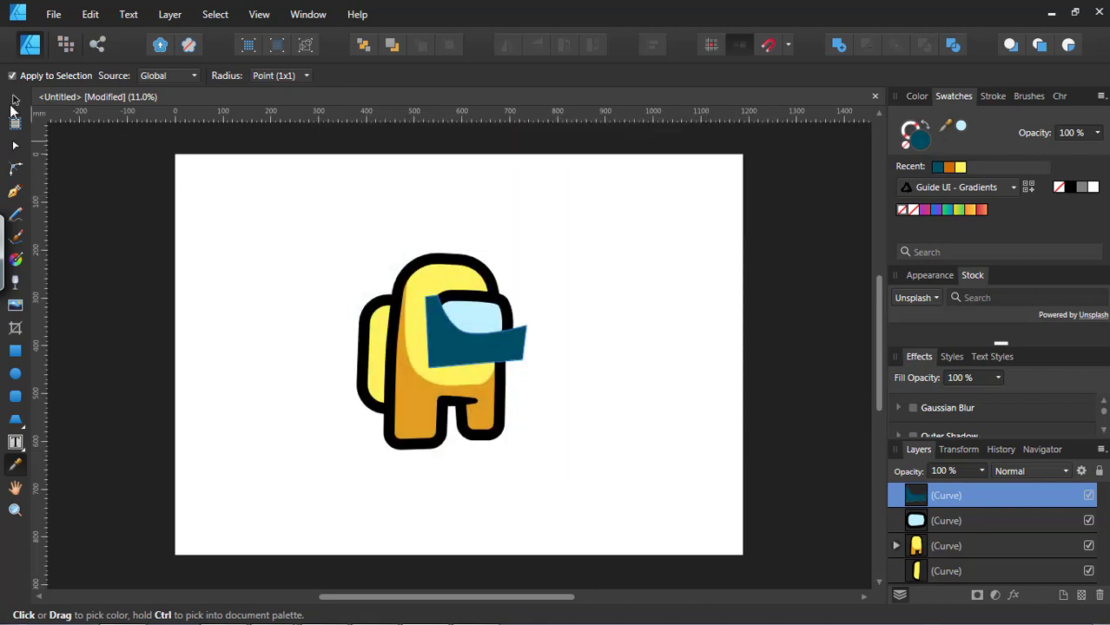
# Cut the dark blue shading shape and paste it inside the visor so it is clipped by the visor's outline
pyautogui.click(15, 103)
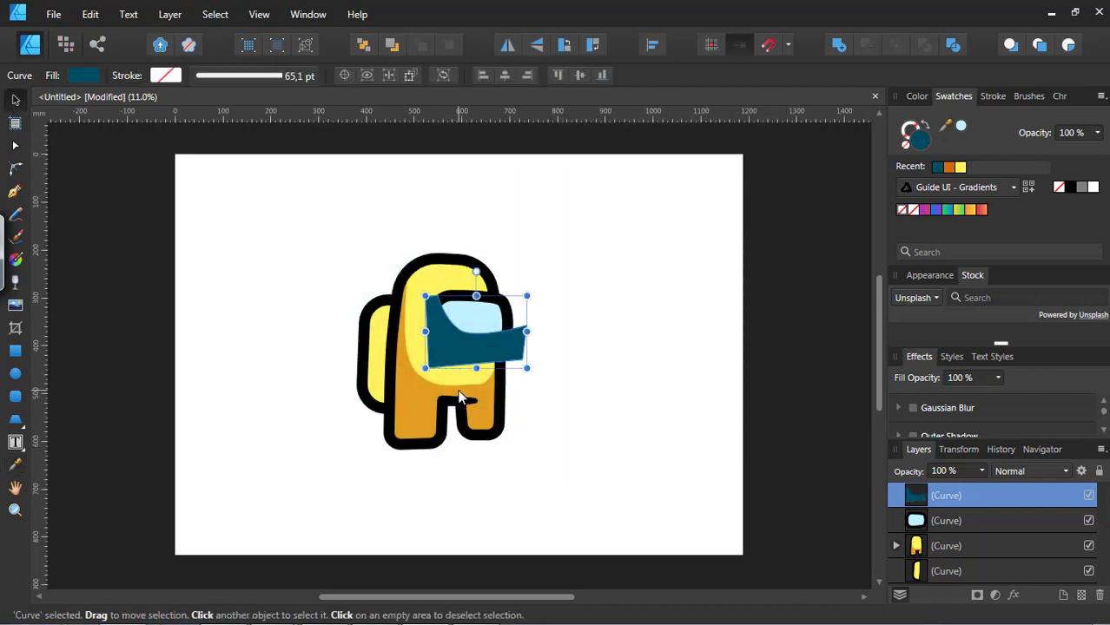
pyautogui.press('Delete')
pyautogui.click(610, 384)
pyautogui.click(487, 330)
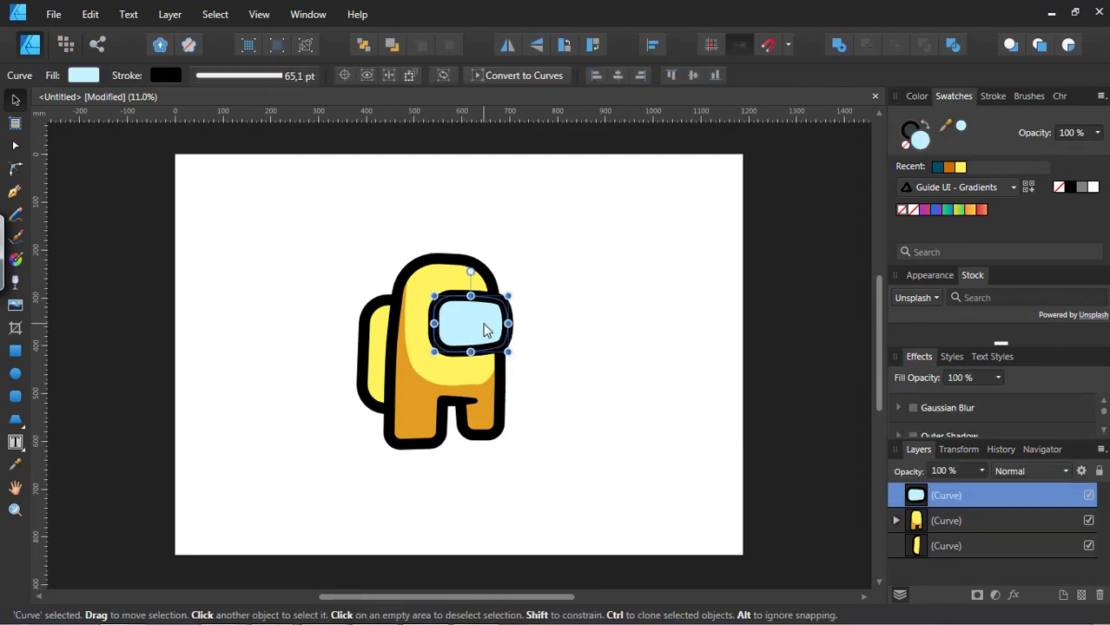
pyautogui.click(1068, 45)
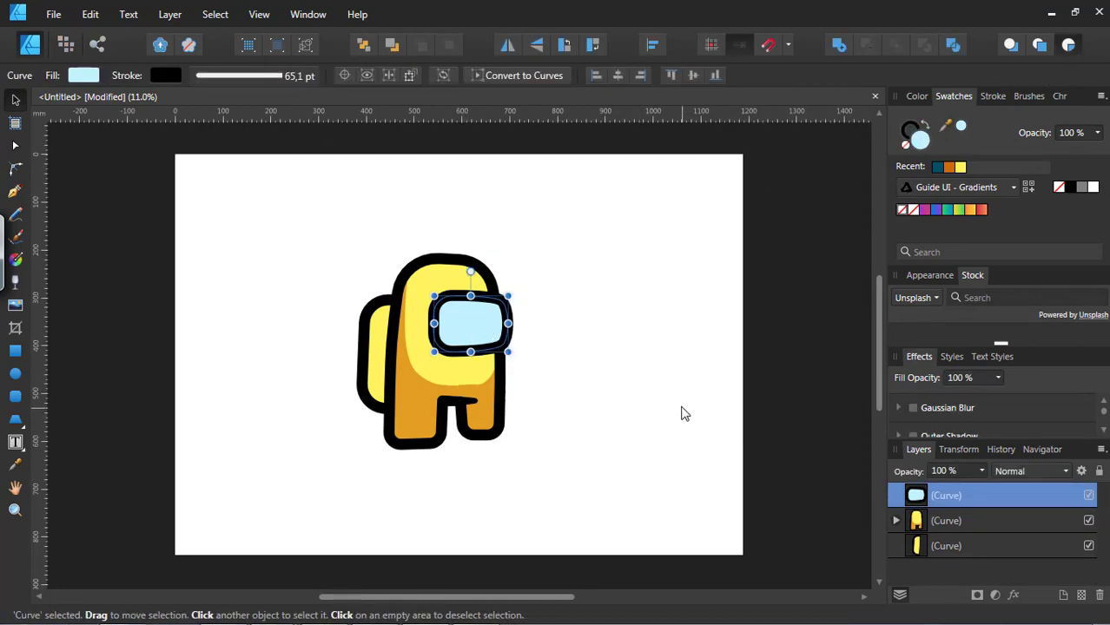
pyautogui.hotkey('ctrl', 'z')
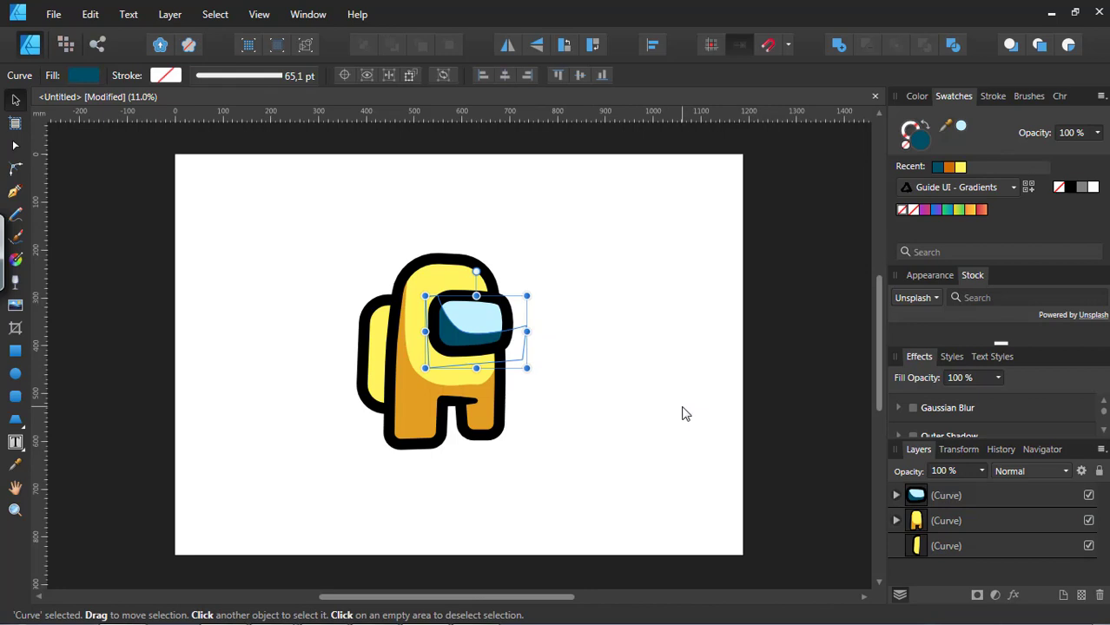
# Lower the visor shading's opacity to 45 % and deselect it
pyautogui.click(1097, 132)
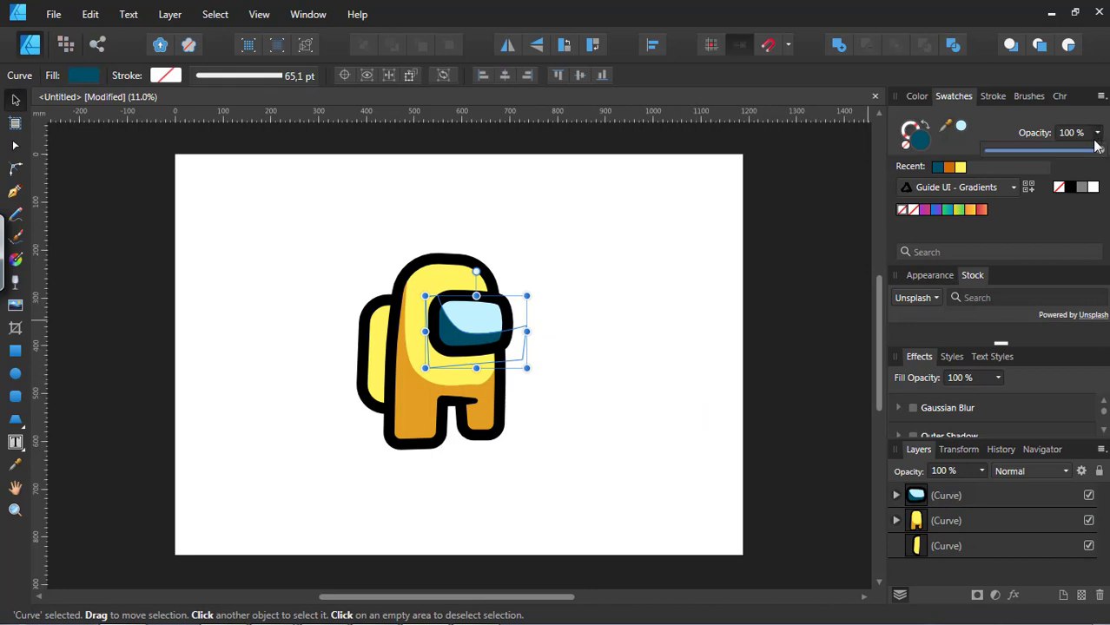
pyautogui.moveTo(1096, 151); pyautogui.dragTo(1033, 160)
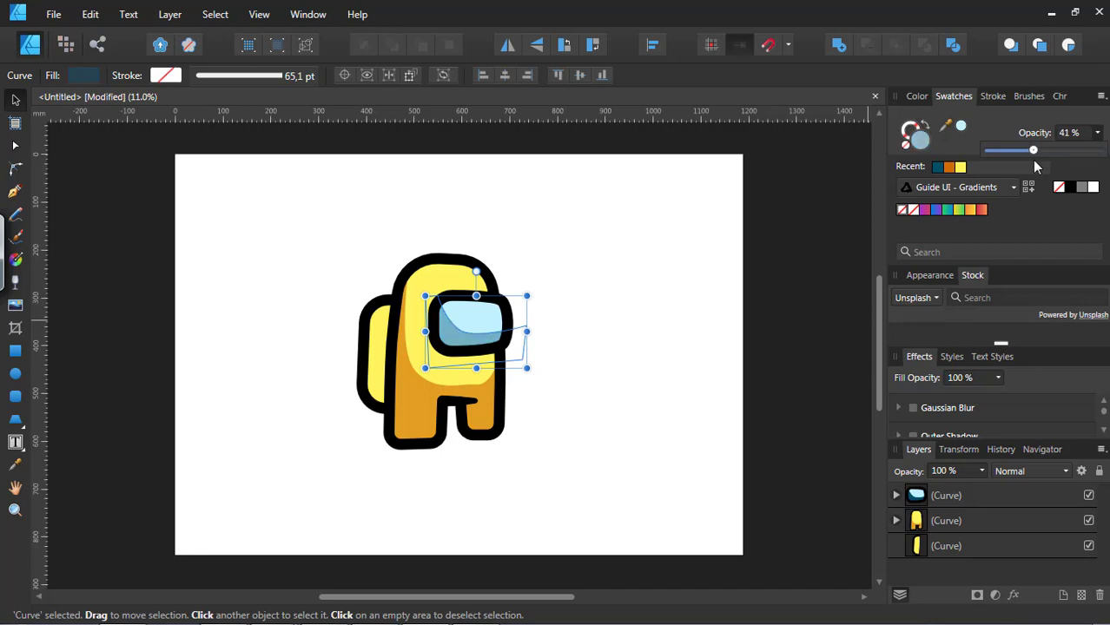
pyautogui.click(659, 415)
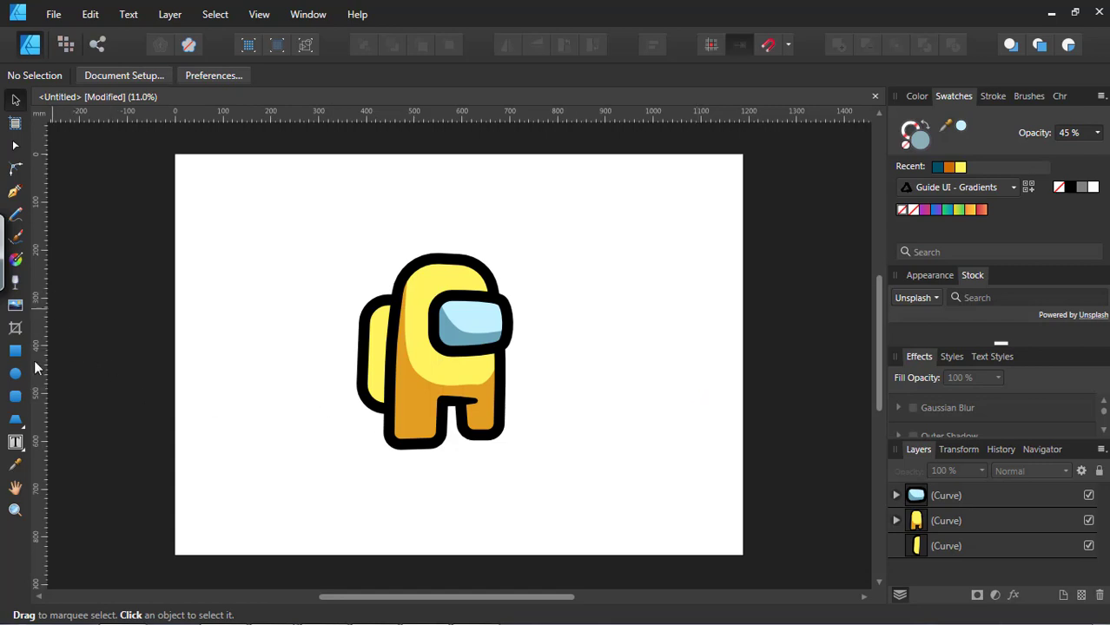
# Draw a closed four-sided highlight shape with the Pen tool in the upper right part of the visor
pyautogui.click(14, 191)
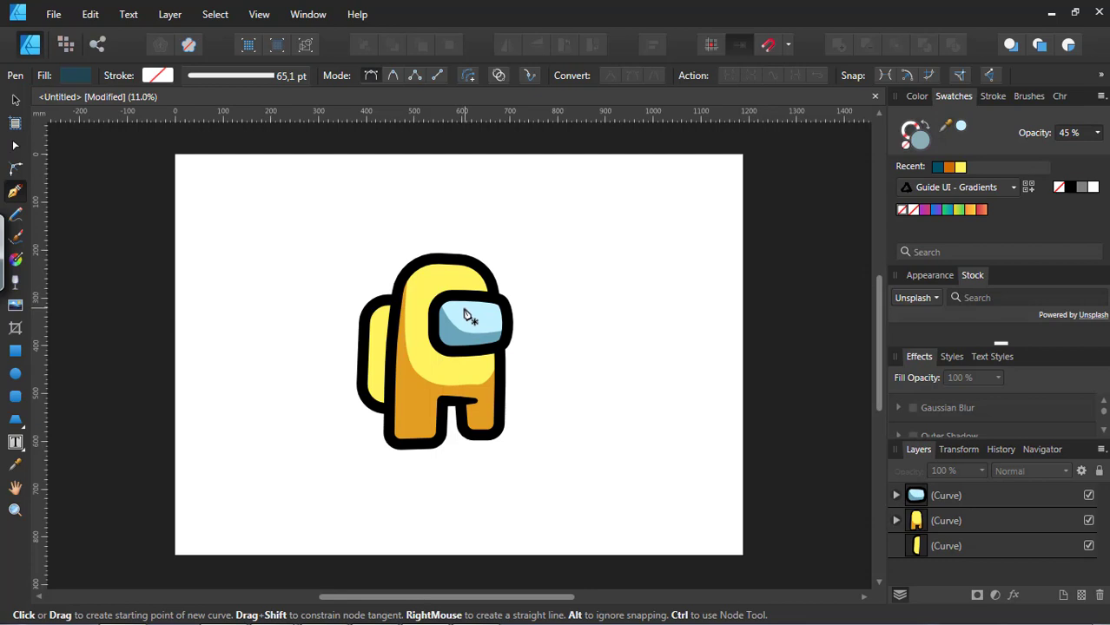
pyautogui.click(463, 318)
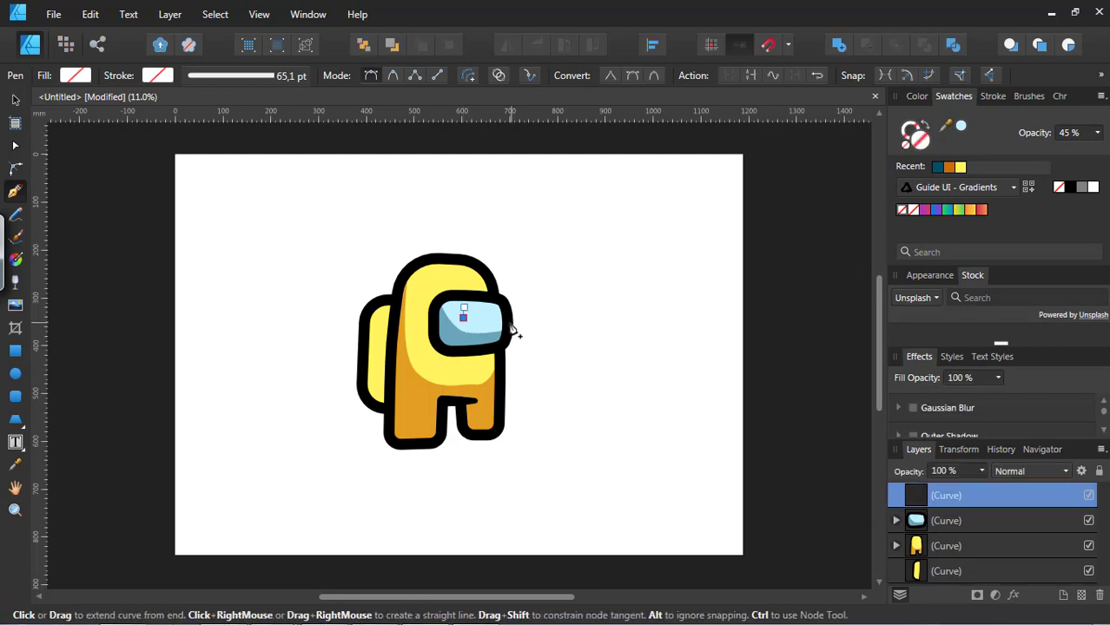
pyautogui.click(494, 320)
pyautogui.click(494, 306)
pyautogui.click(465, 314)
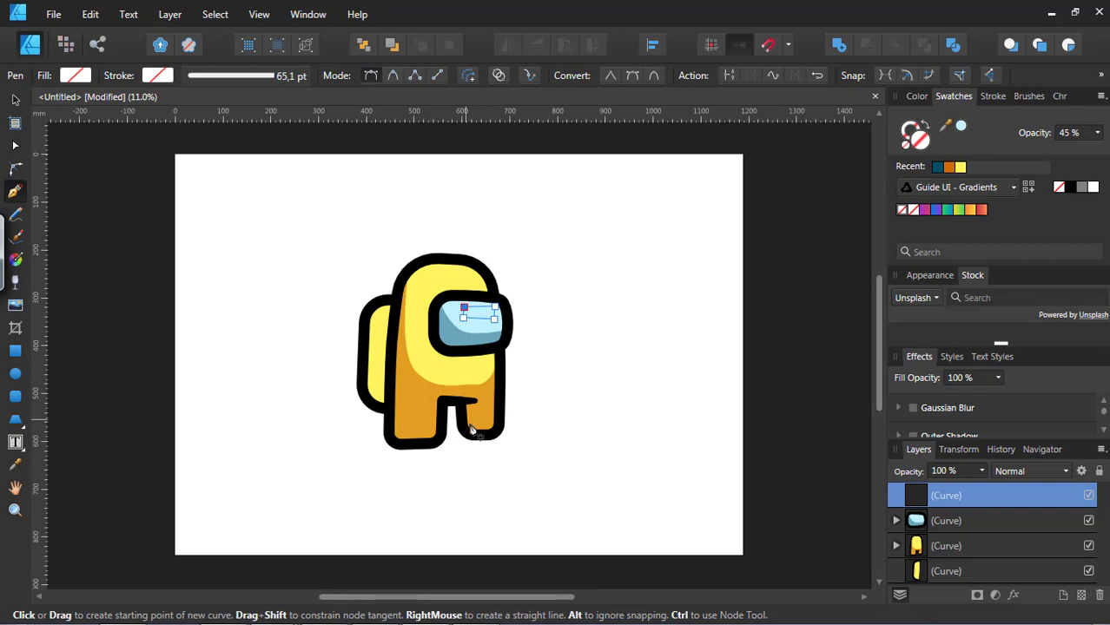
# Fill the visor highlight with white FFFFFF at 100 % opacity and deselect it
pyautogui.doubleClick(919, 144)
pyautogui.moveTo(577, 215); pyautogui.dragTo(798, 173)
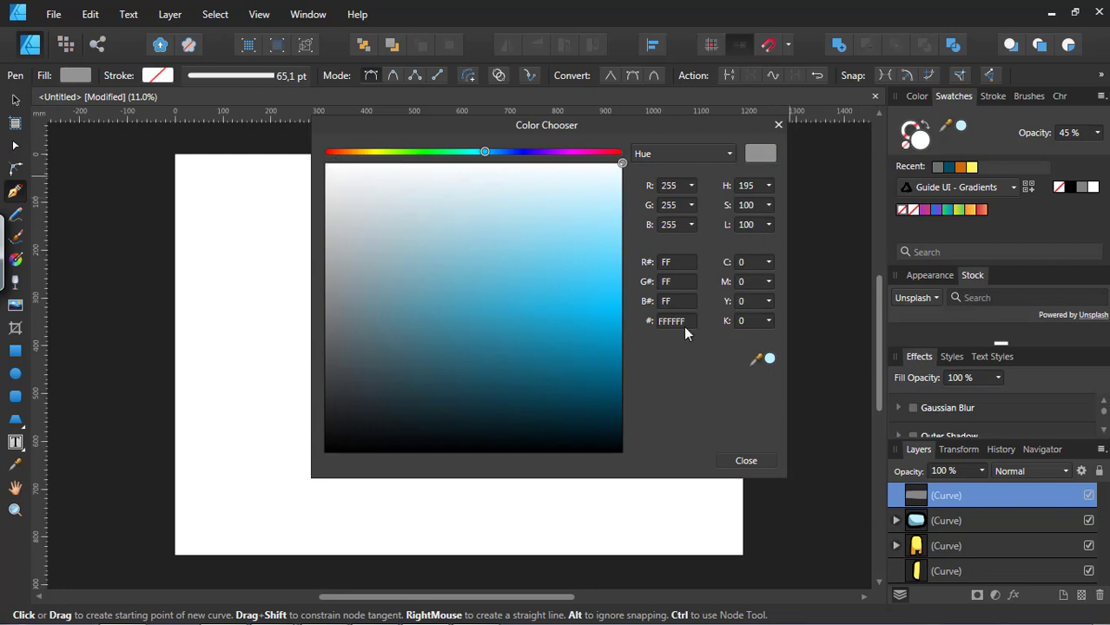
pyautogui.click(744, 461)
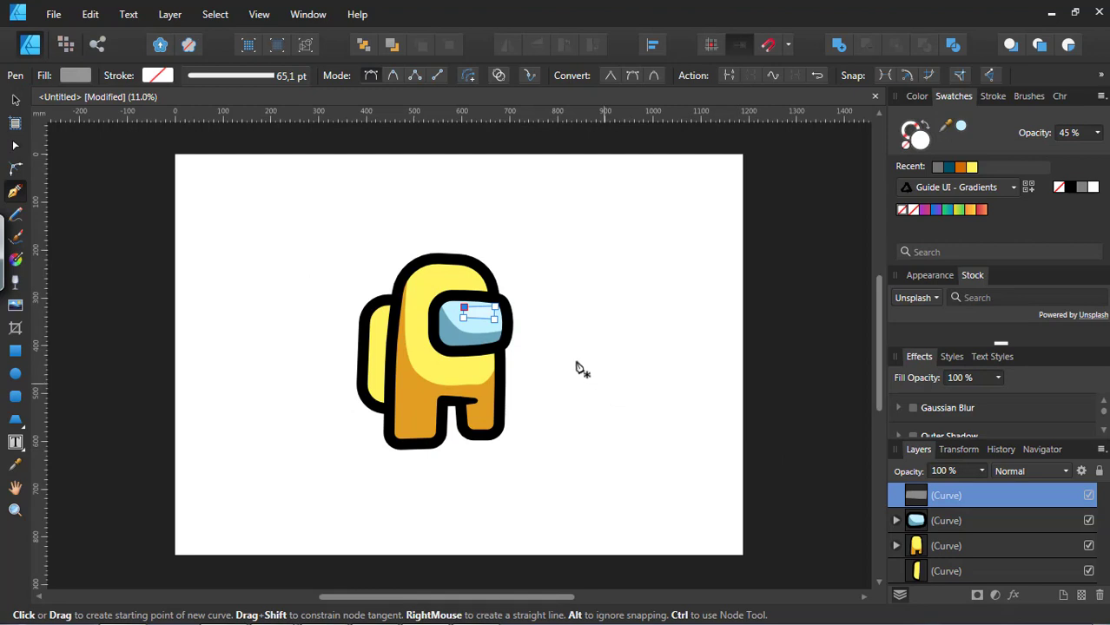
pyautogui.click(1097, 135)
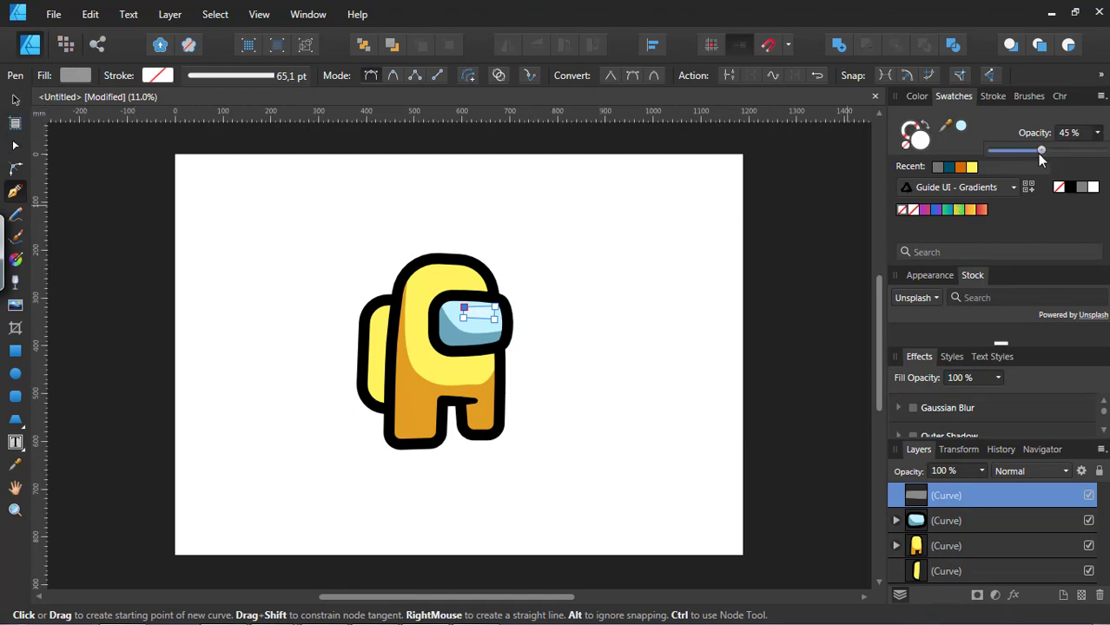
pyautogui.moveTo(1044, 157); pyautogui.dragTo(1101, 151)
pyautogui.click(691, 288)
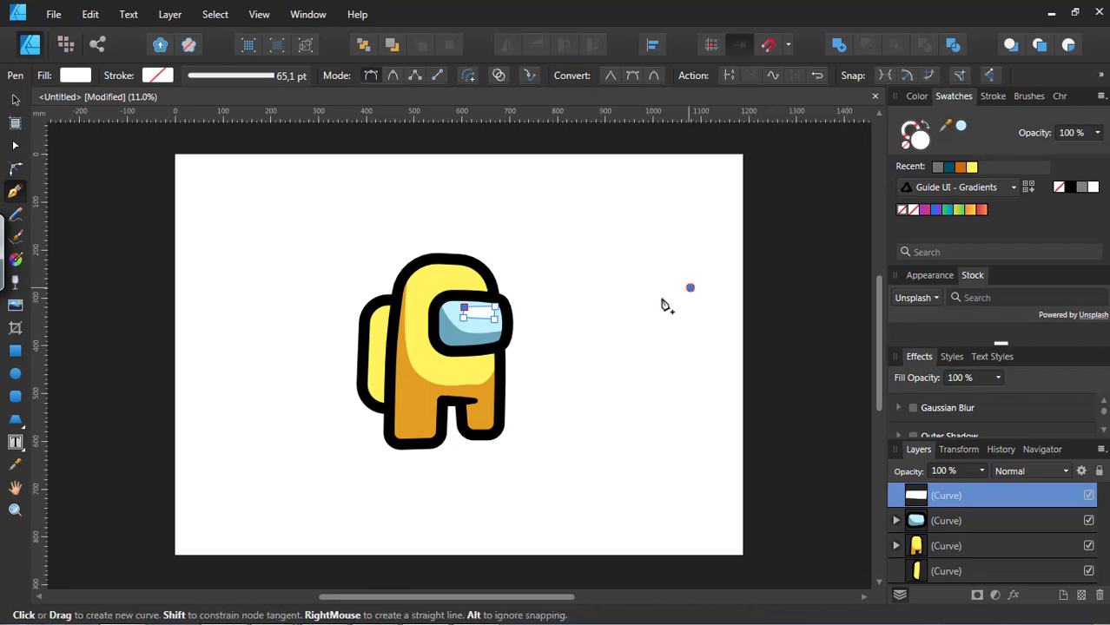
pyautogui.click(15, 99)
pyautogui.click(645, 323)
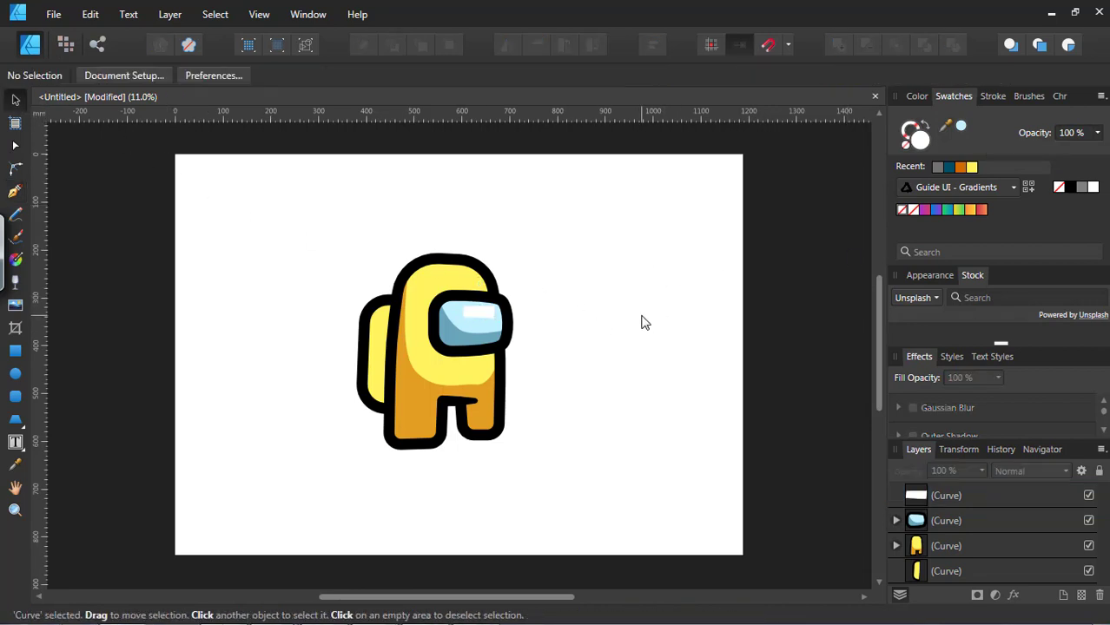
# Raise the white highlight's upper-left node slightly and round all four of its corners to a 17,3 mm radius with the Corner tool
pyautogui.click(488, 315)
pyautogui.hotkey('ctrl', '+')
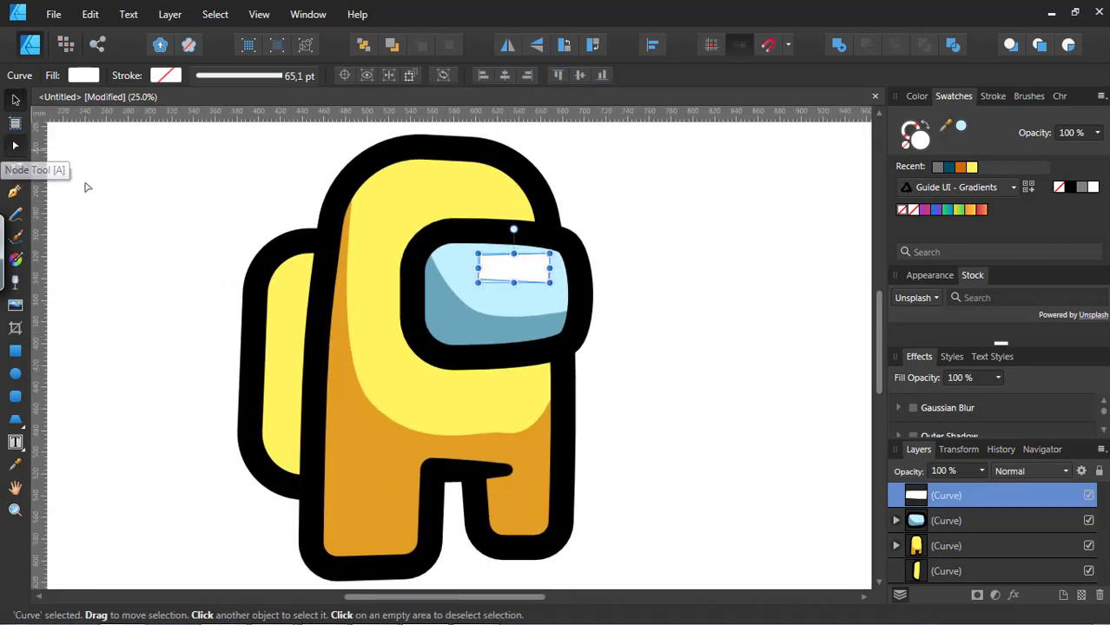
pyautogui.press('a')
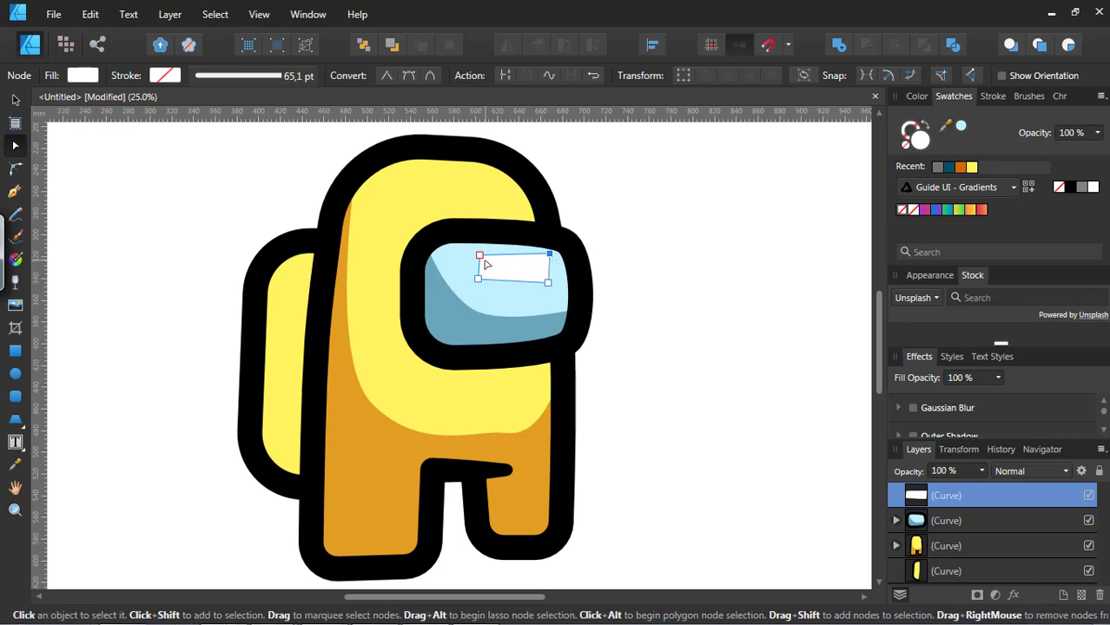
pyautogui.moveTo(481, 258); pyautogui.dragTo(480, 250)
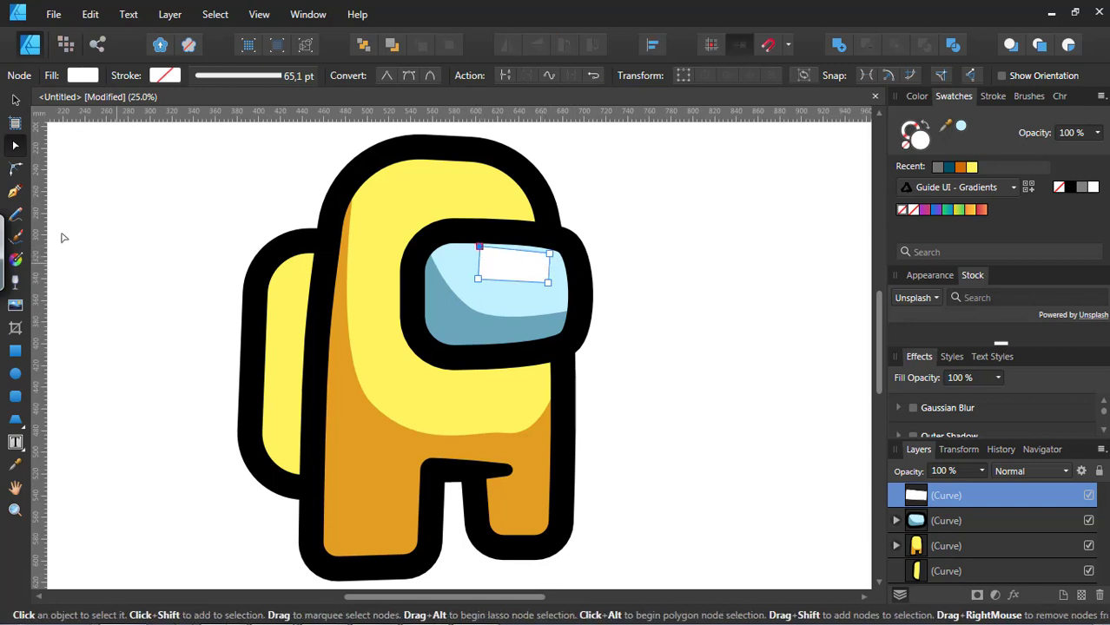
pyautogui.click(15, 168)
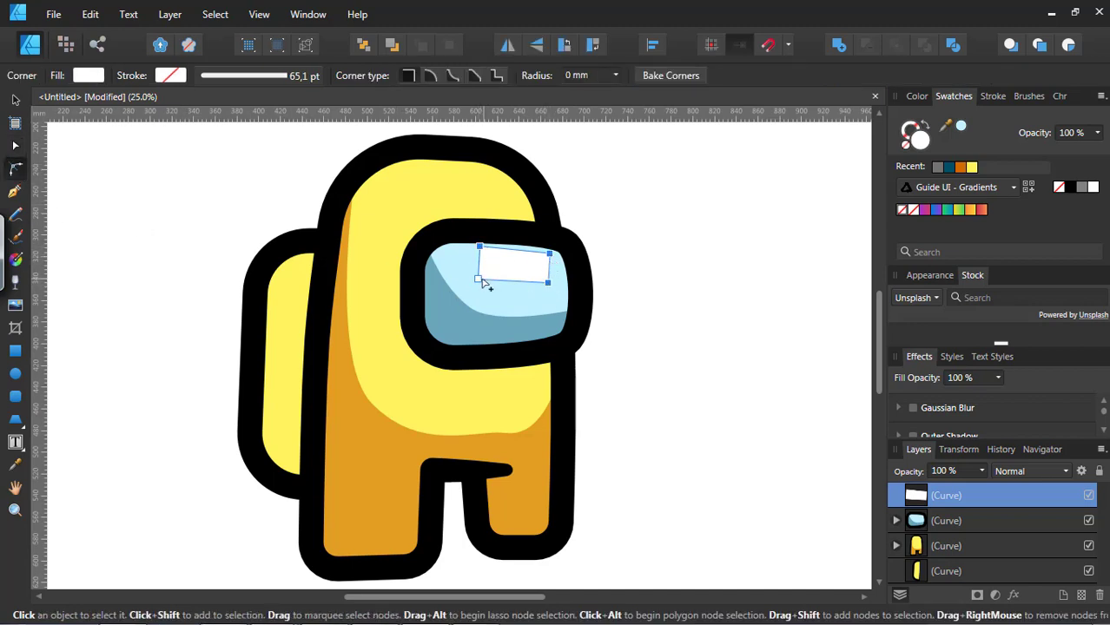
pyautogui.moveTo(482, 278); pyautogui.dragTo(539, 285)
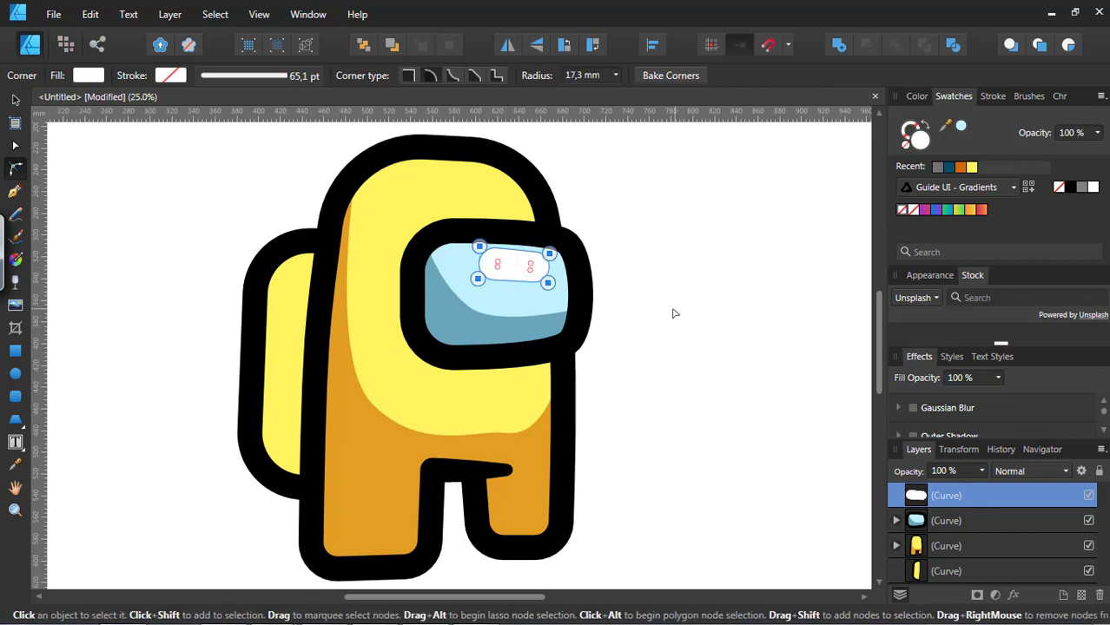
# Shift the rounded highlight's nodes slightly towards the visor's right edge, then pull its lower-left node outward and down
pyautogui.press('a')
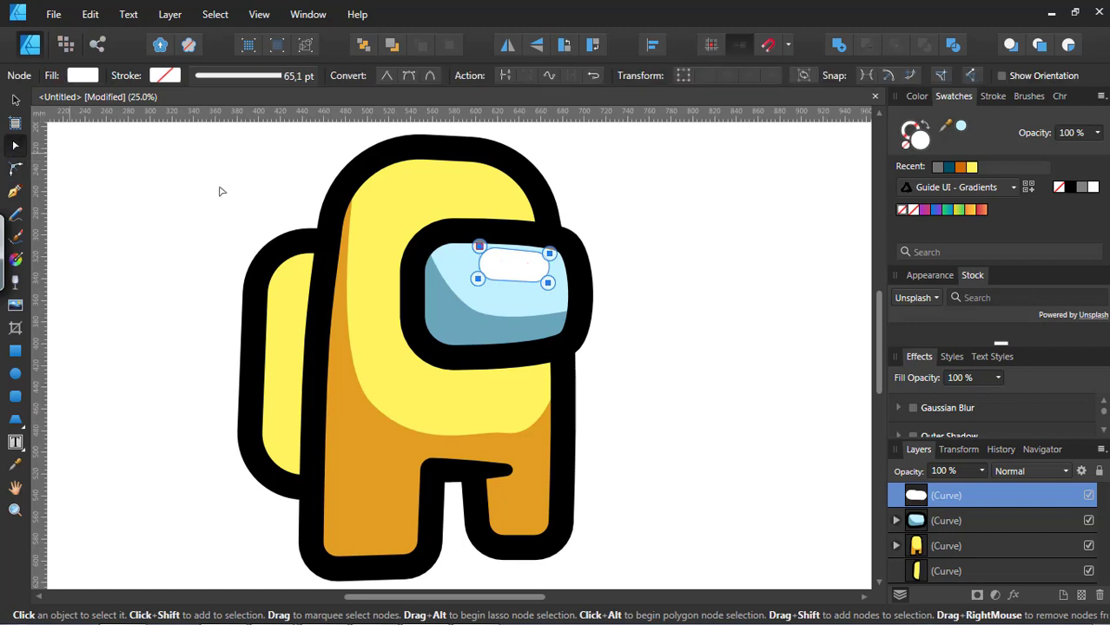
pyautogui.moveTo(555, 251); pyautogui.dragTo(561, 255)
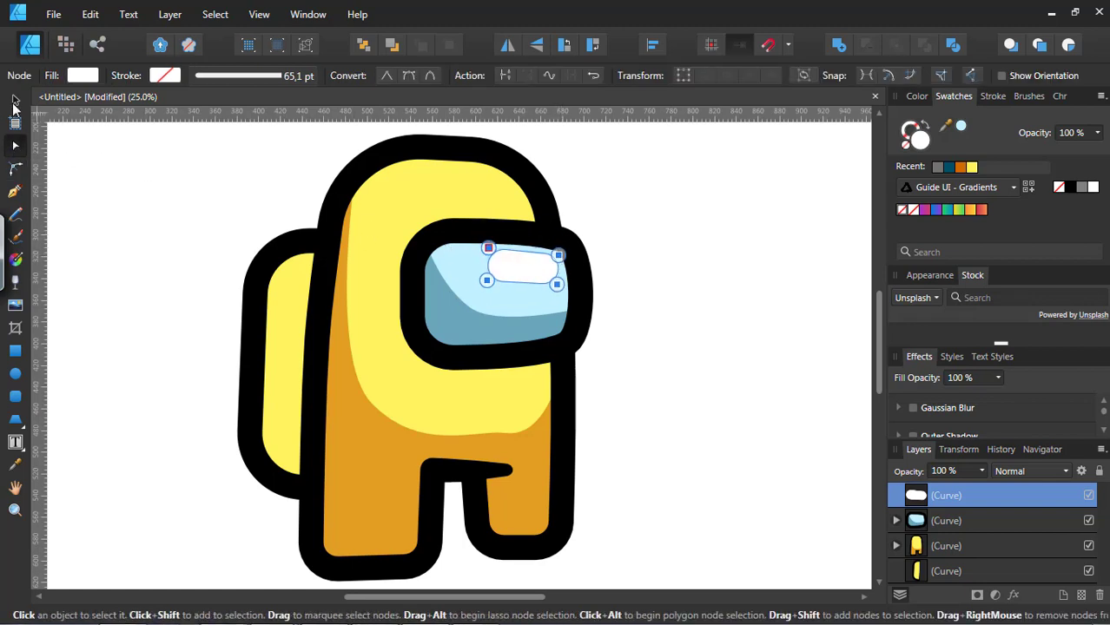
pyautogui.click(14, 102)
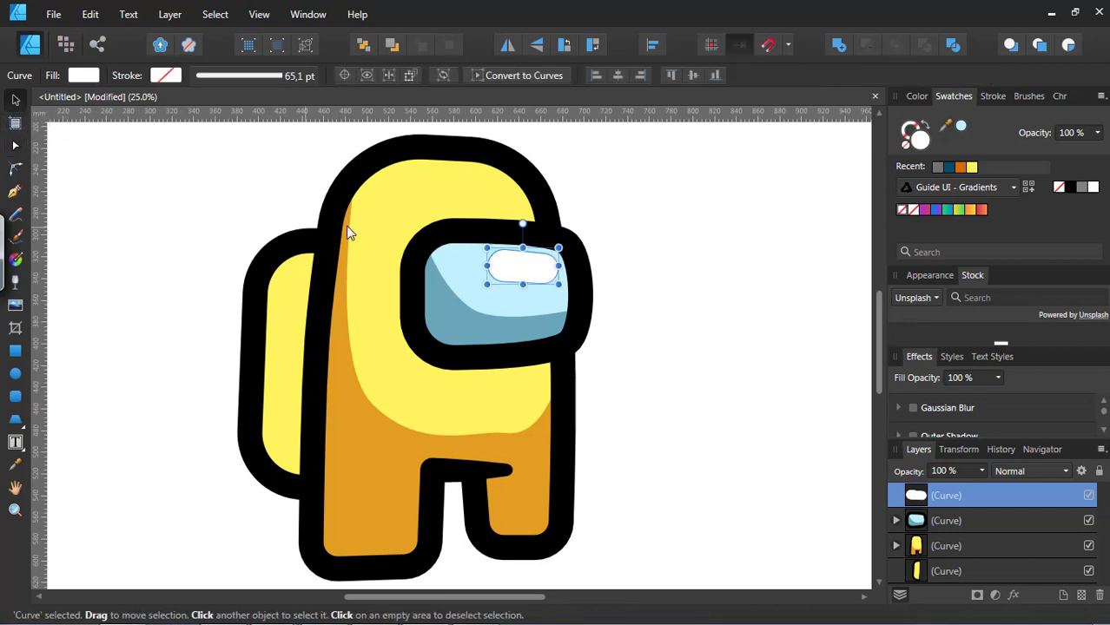
pyautogui.click(15, 145)
pyautogui.click(487, 281)
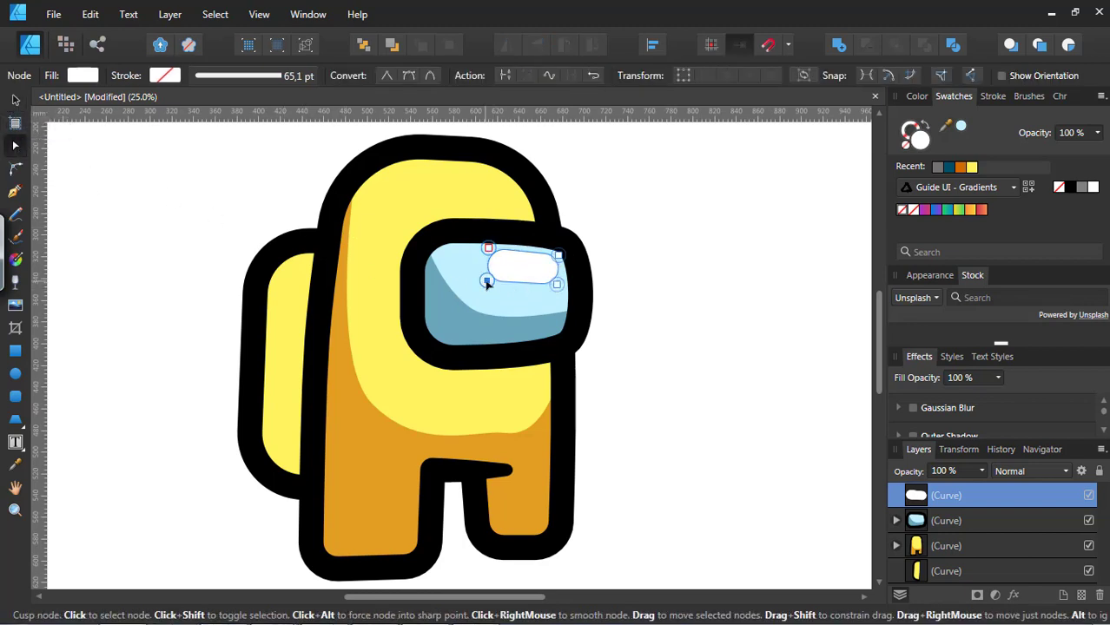
pyautogui.moveTo(487, 283); pyautogui.dragTo(472, 292)
pyautogui.click(724, 275)
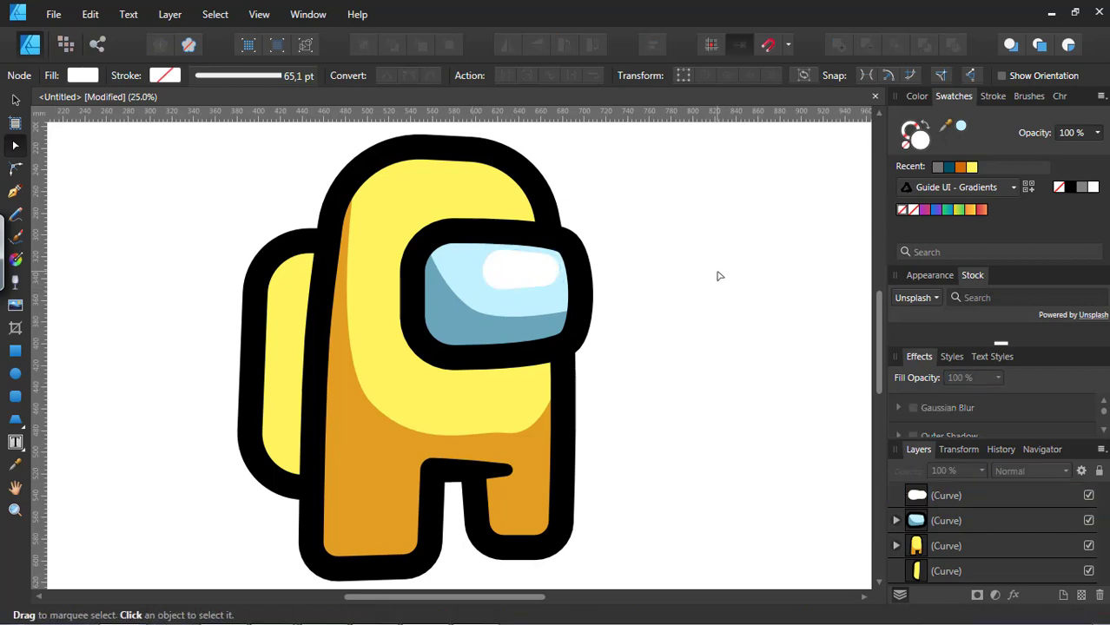
# Draw a closed shading shape with the Pen tool over the backpack's lower part, with a curved upper edge across the backpack
pyautogui.scroll(-5, 719, 276)
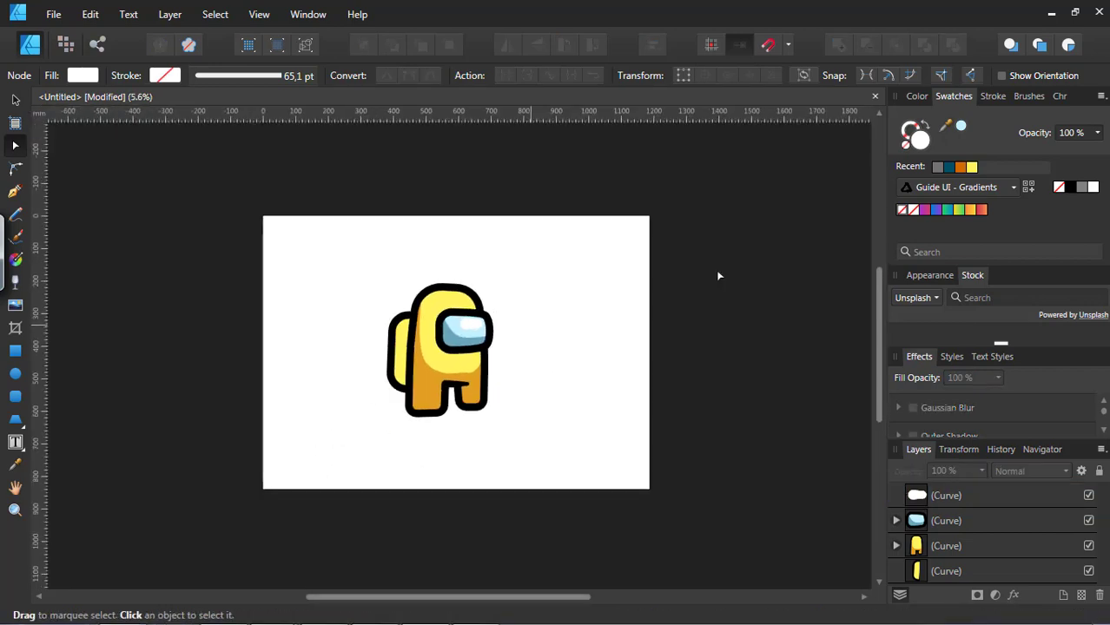
pyautogui.scroll(4, 718, 276)
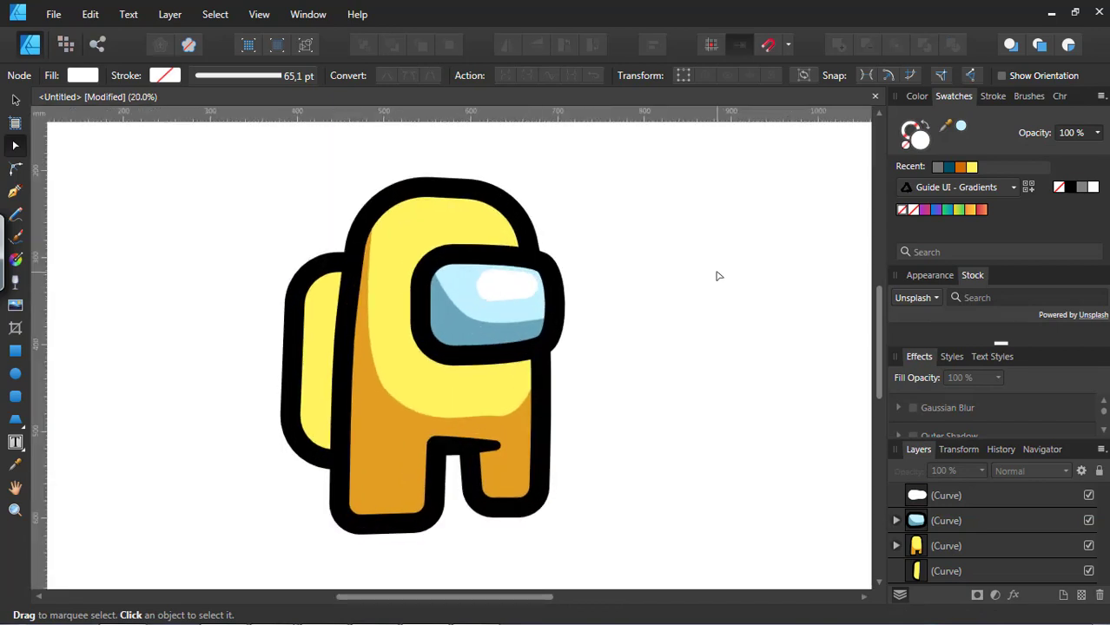
pyautogui.click(15, 193)
pyautogui.click(289, 316)
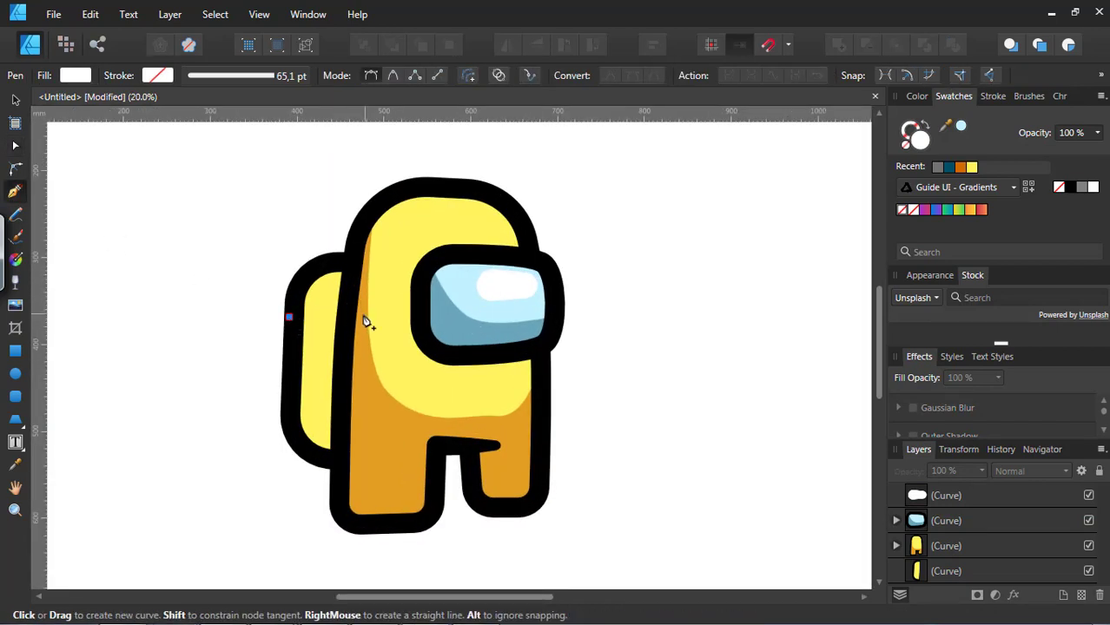
pyautogui.moveTo(351, 321); pyautogui.dragTo(372, 347)
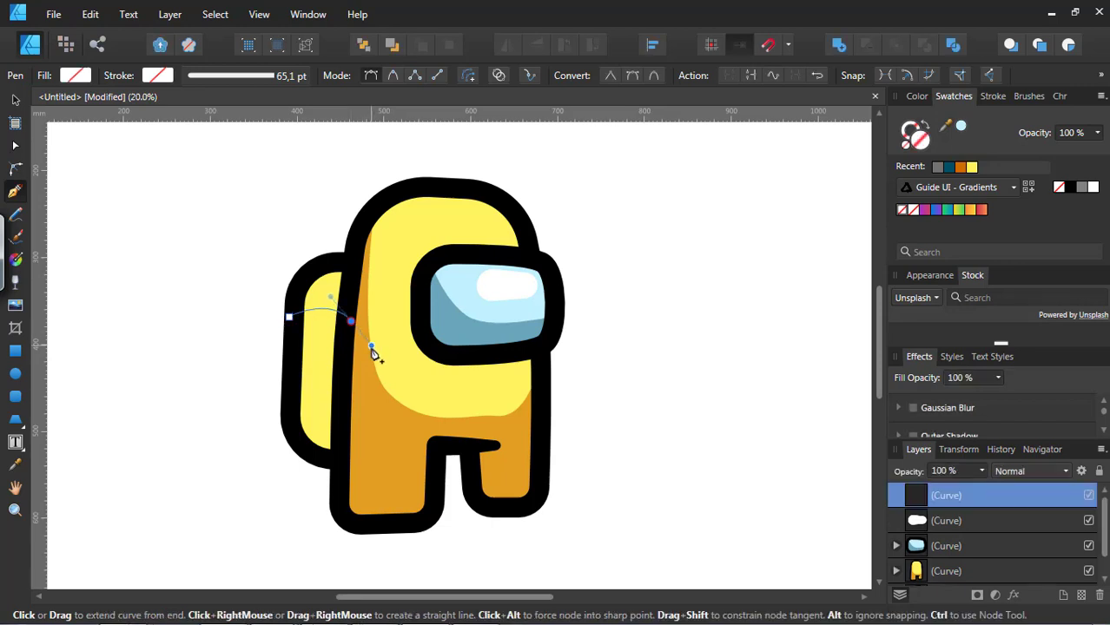
pyautogui.click(344, 474)
pyautogui.click(281, 466)
pyautogui.click(289, 317)
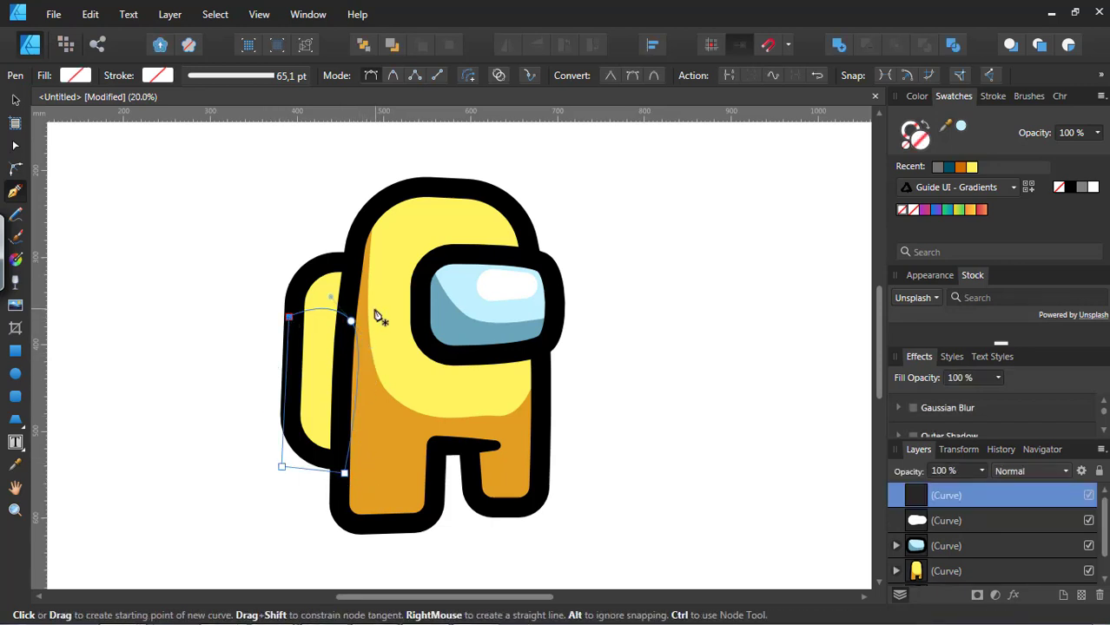
# Fill the backpack shading shape with the recent dark orange and cut and paste it inside the backpack so it is clipped
pyautogui.click(13, 99)
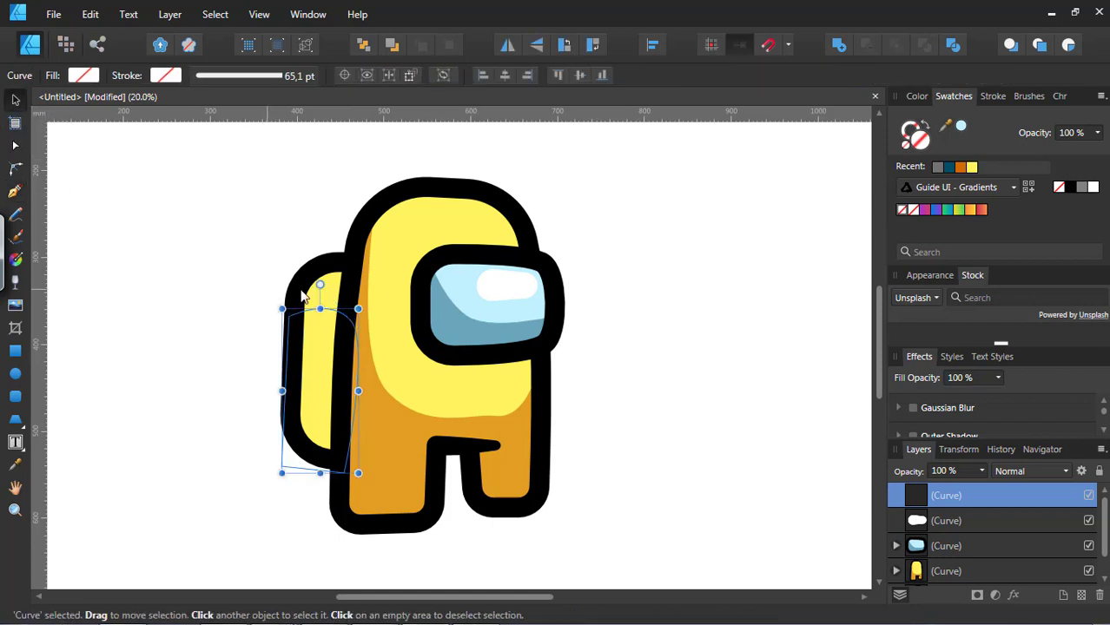
pyautogui.click(960, 166)
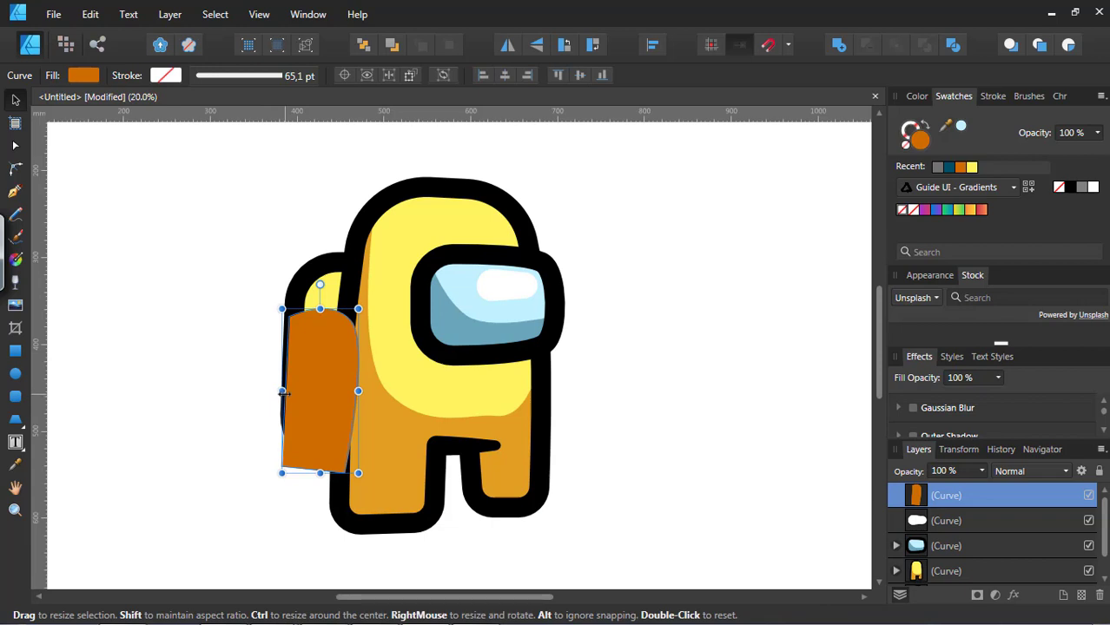
pyautogui.press('Delete')
pyautogui.click(309, 375)
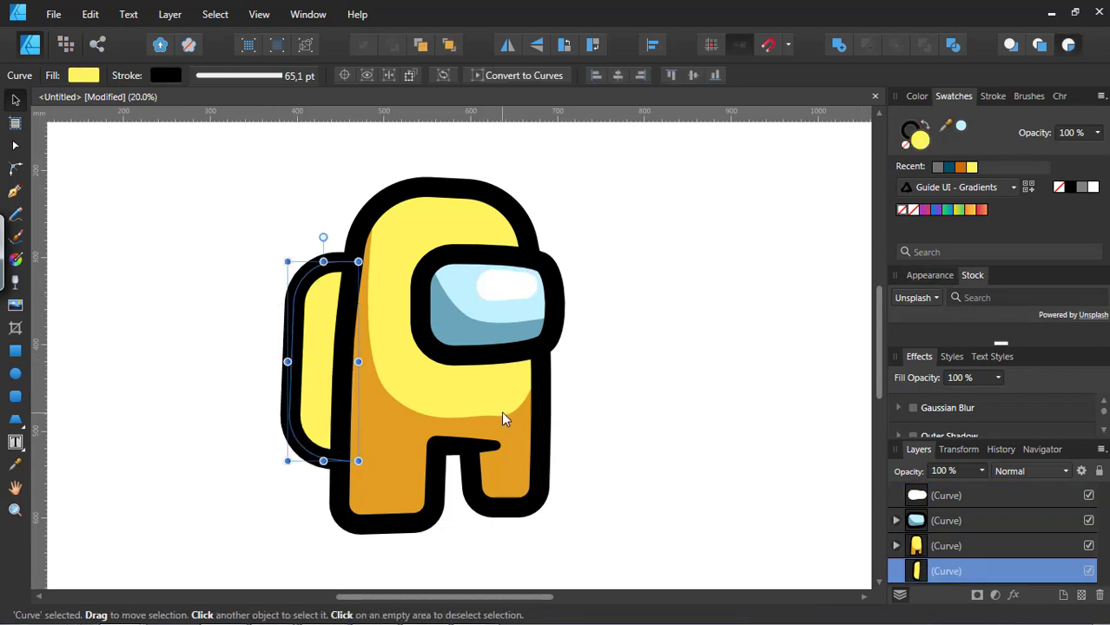
pyautogui.hotkey('ctrl', 'z')
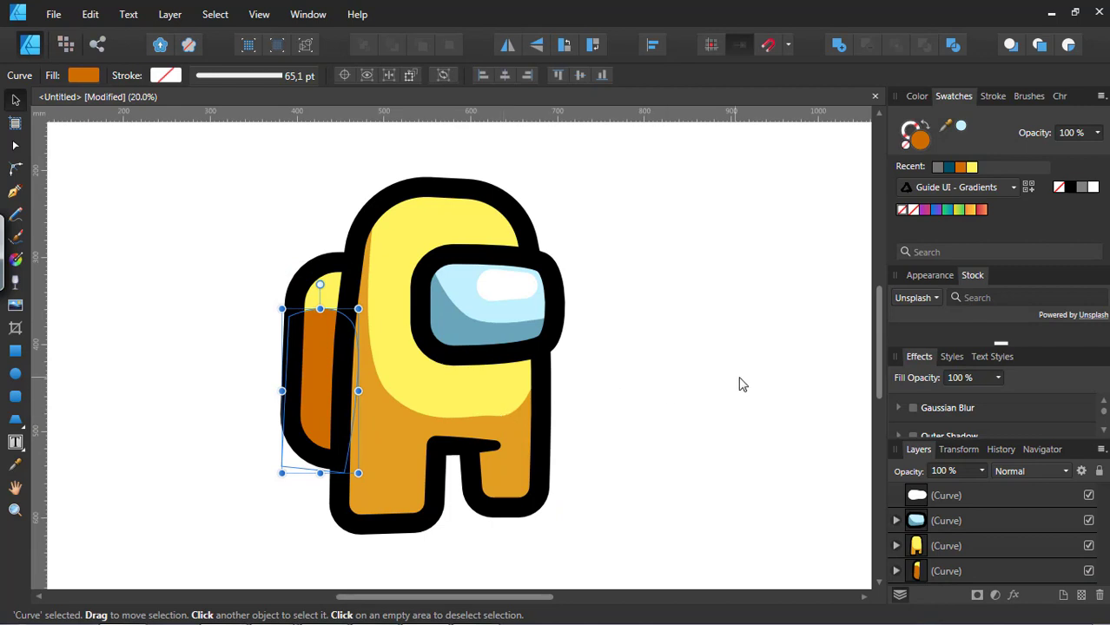
# Lower the backpack shading's opacity to 69 % and deselect it
pyautogui.click(1096, 134)
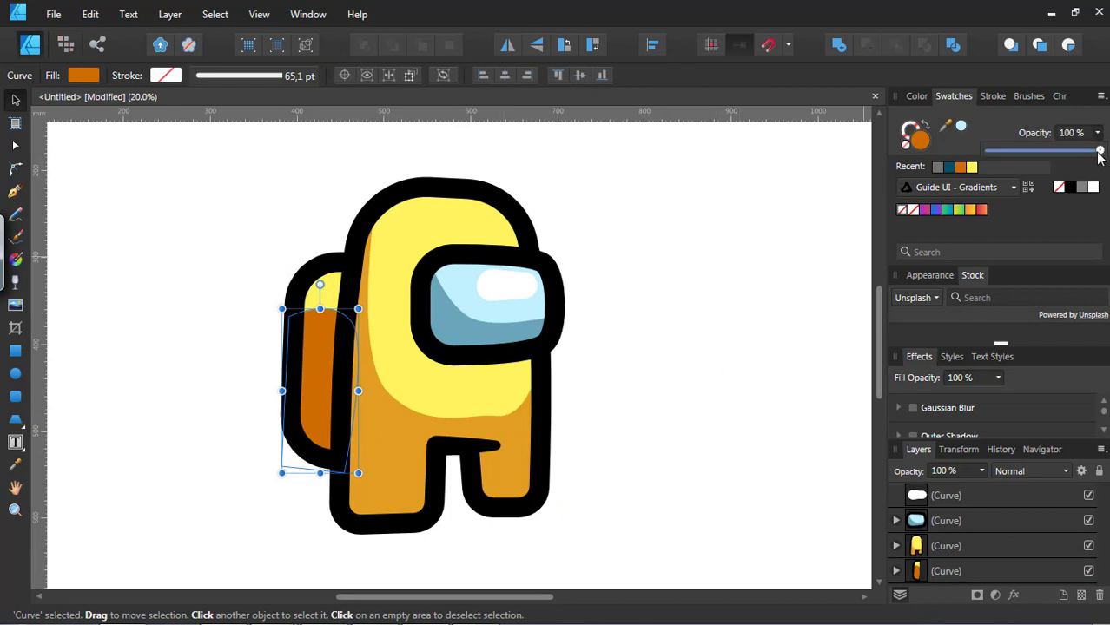
pyautogui.moveTo(1099, 155); pyautogui.dragTo(1067, 156)
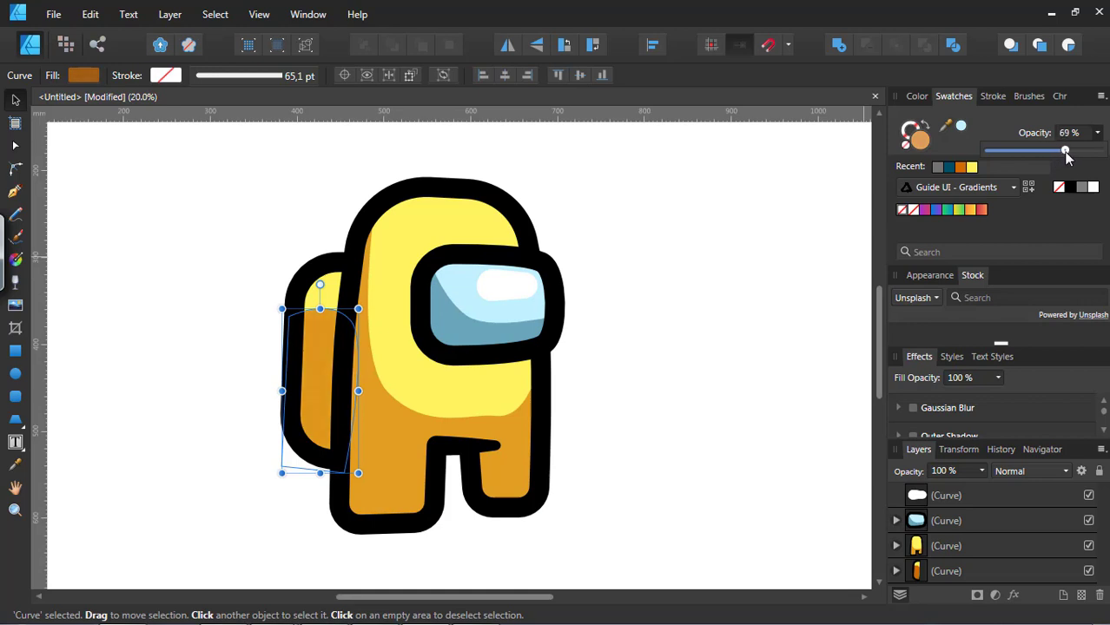
pyautogui.click(692, 345)
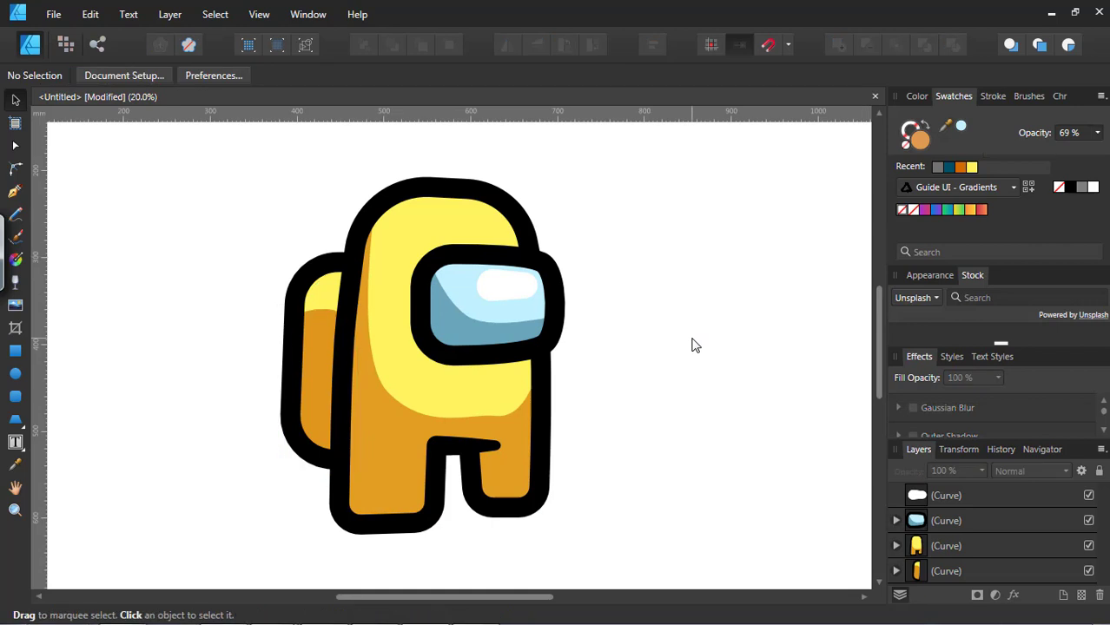
# Select all the leg and crotch nodes of the yellow body outline and move them slightly down to lengthen the legs
pyautogui.hotkey('ctrl', '-')
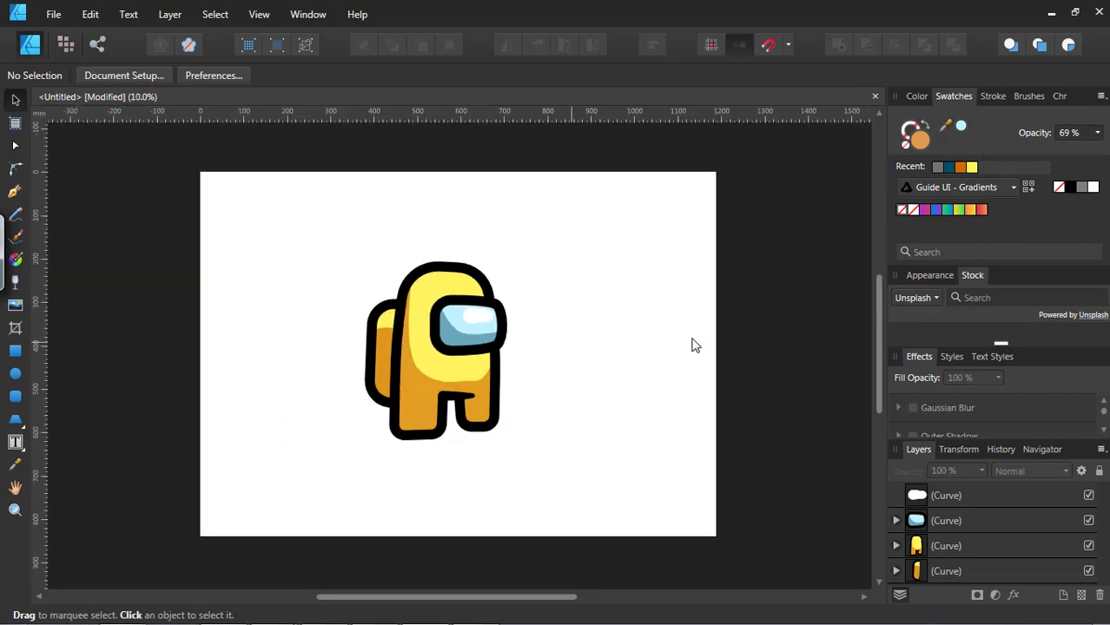
pyautogui.hotkey('ctrl', '+')
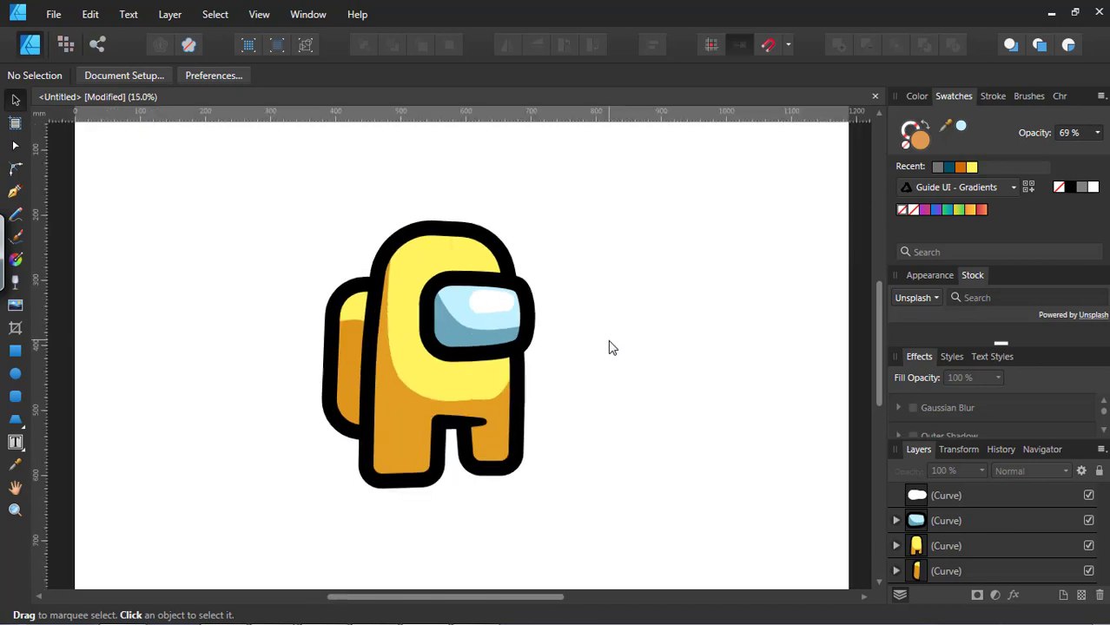
pyautogui.click(413, 479)
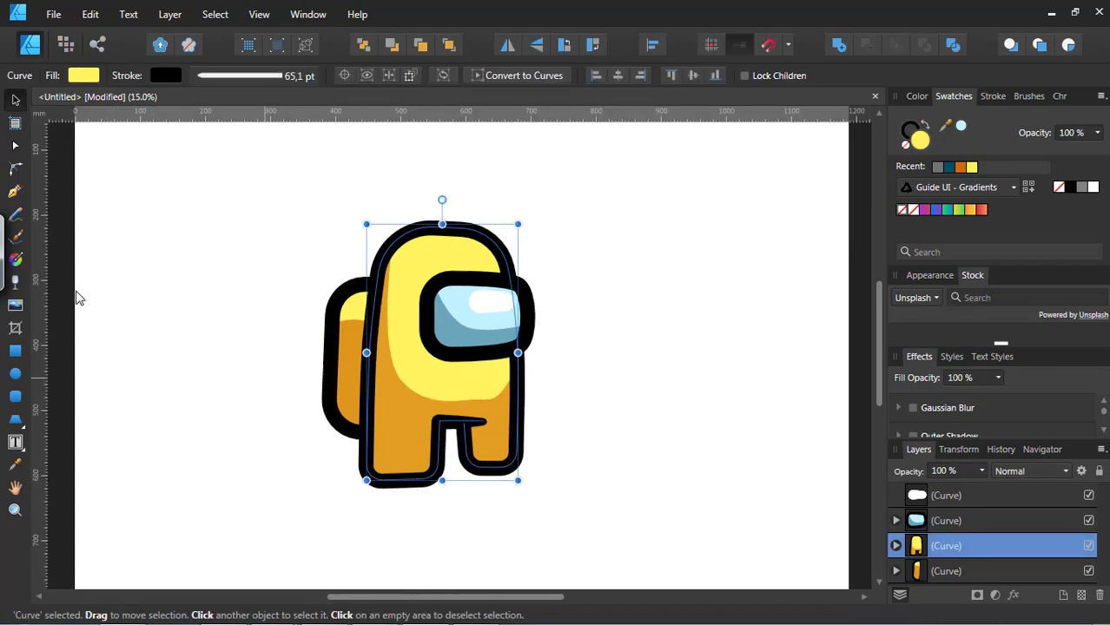
pyautogui.click(15, 149)
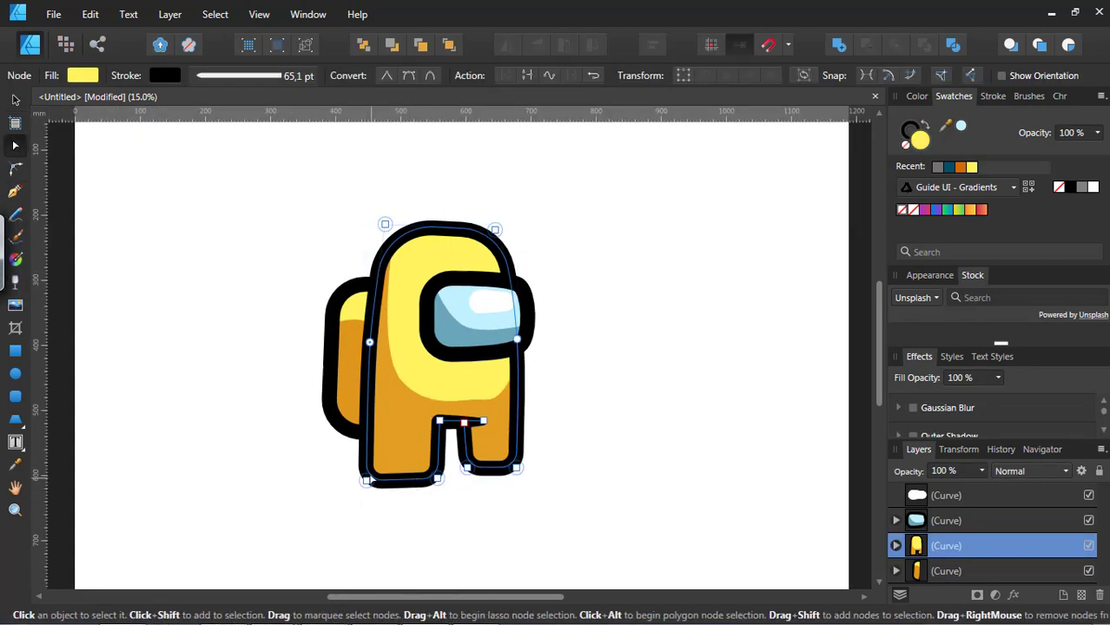
pyautogui.click(366, 481)
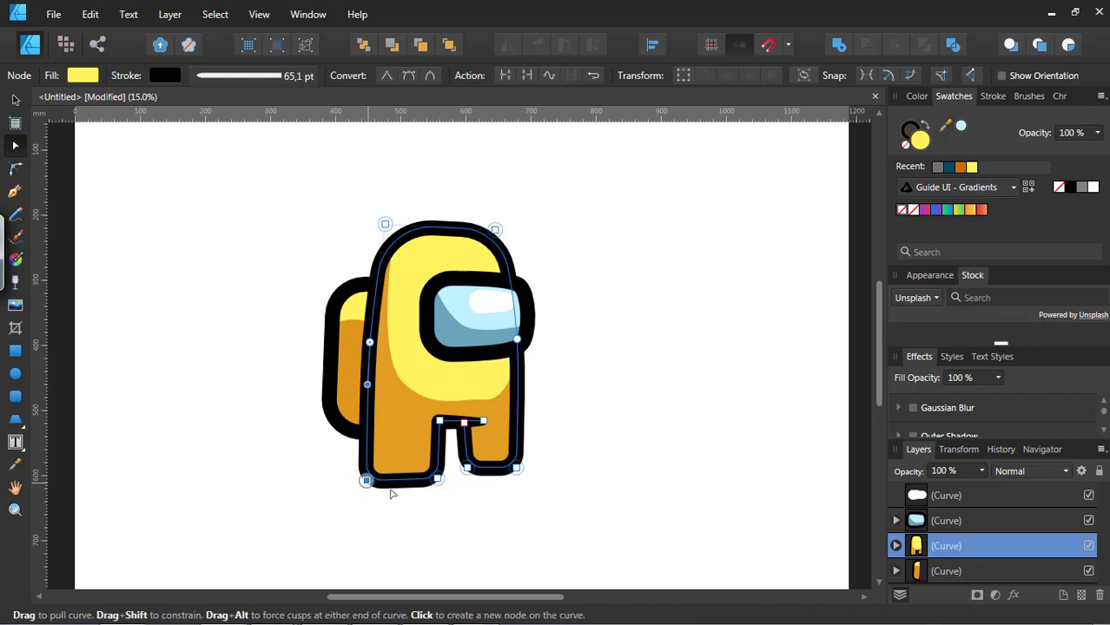
pyautogui.keyDown('shift'); pyautogui.click(438, 478); pyautogui.keyUp('shift')
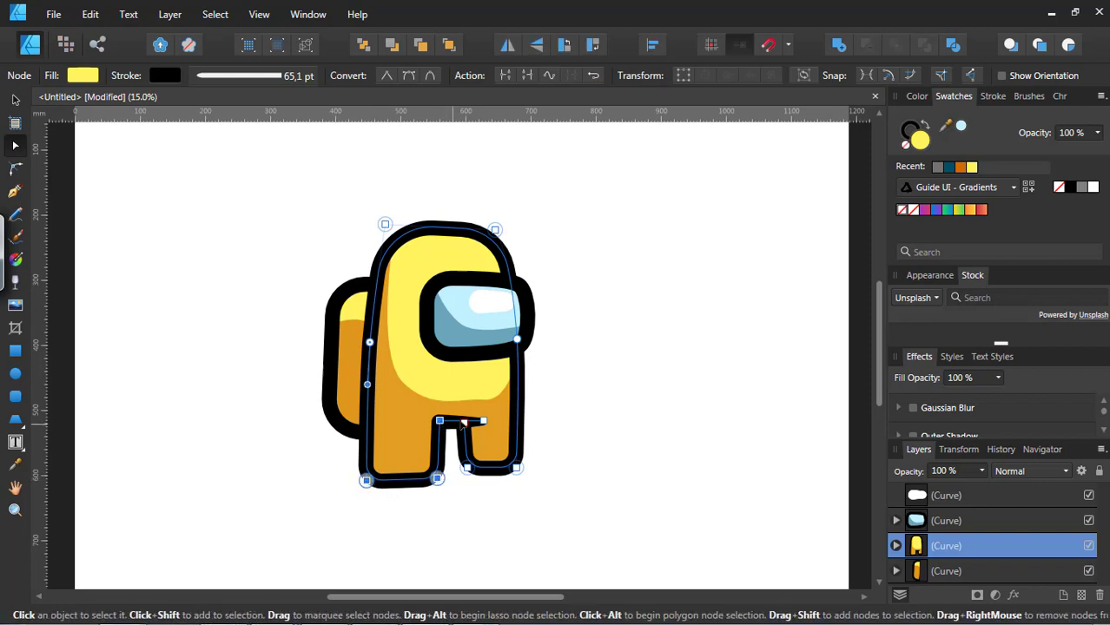
pyautogui.moveTo(449, 401); pyautogui.dragTo(596, 541)
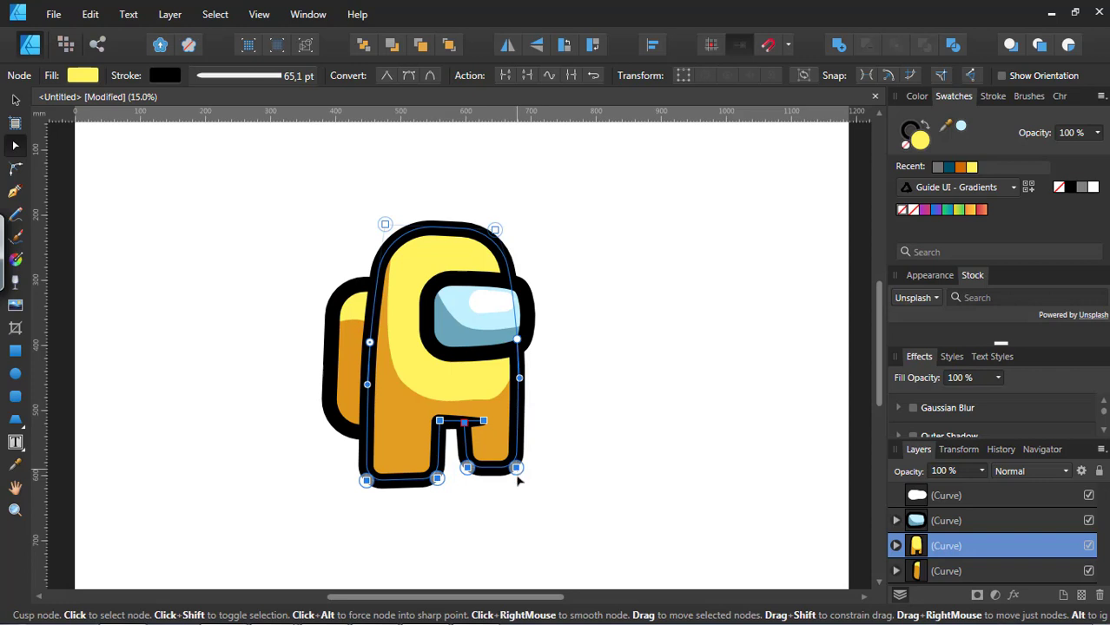
pyautogui.moveTo(518, 479); pyautogui.dragTo(518, 494)
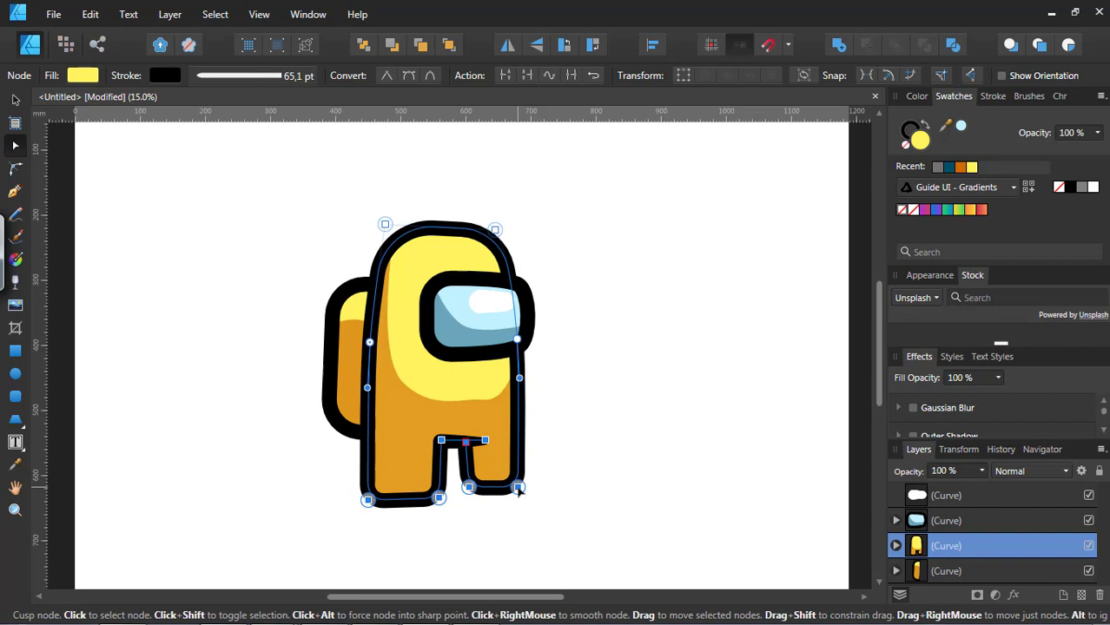
pyautogui.moveTo(518, 492); pyautogui.dragTo(518, 477)
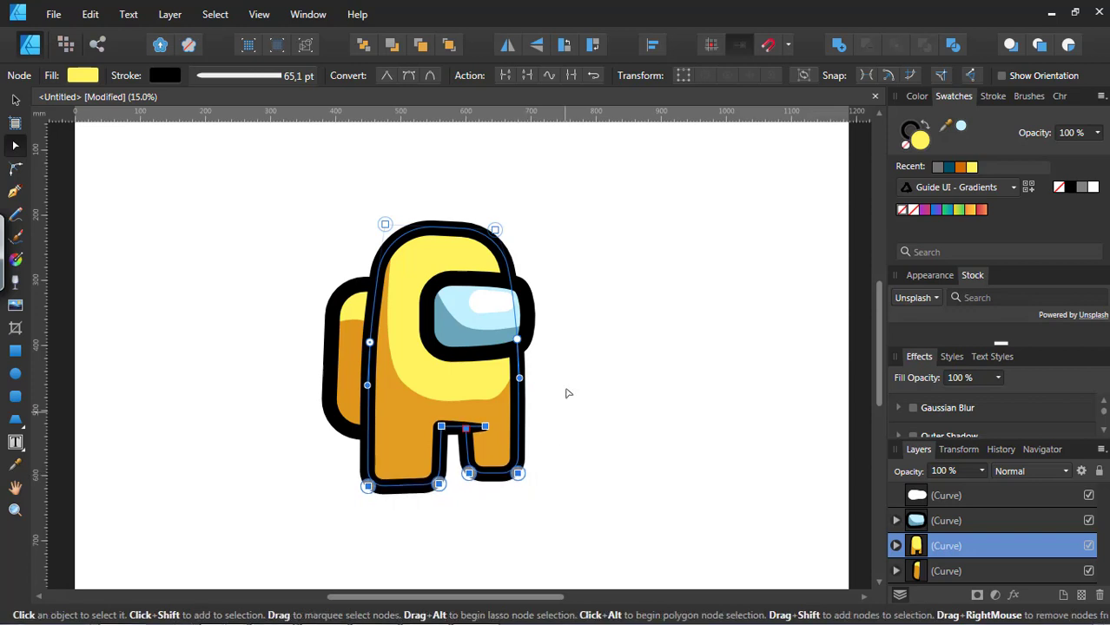
# Raise the two top nodes of the body outline to heighten the head, then nudge the back one inward and pull its lower handle up
pyautogui.click(387, 228)
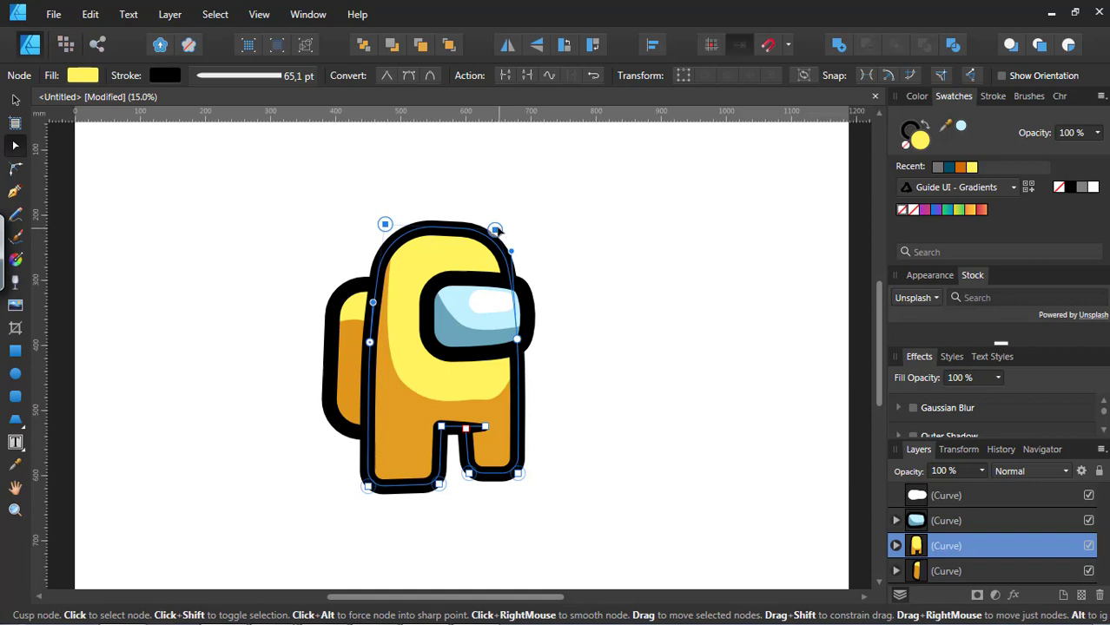
pyautogui.moveTo(496, 231); pyautogui.dragTo(497, 213)
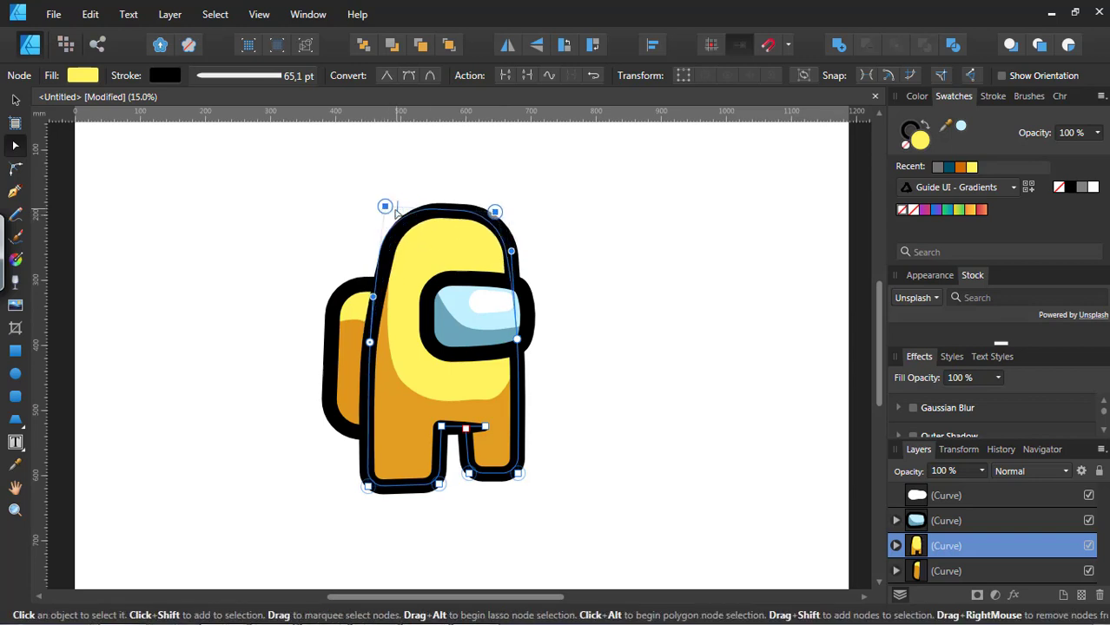
pyautogui.click(413, 193)
pyautogui.click(405, 238)
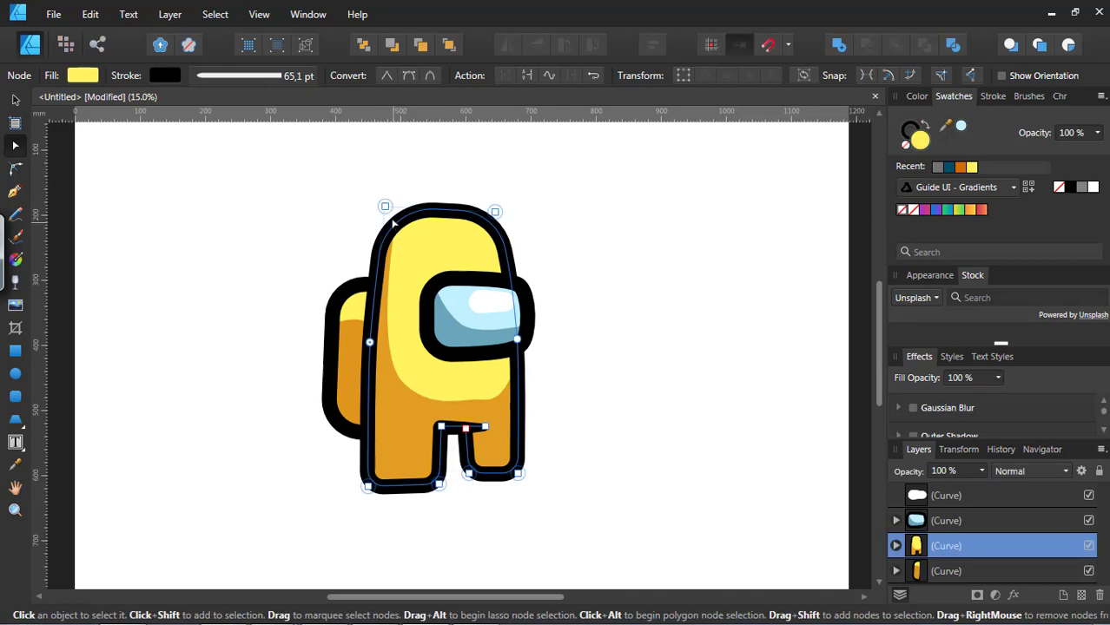
pyautogui.moveTo(386, 207)
pyautogui.mouseDown()
pyautogui.moveTo(402, 205)
pyautogui.moveTo(390, 205)
pyautogui.mouseUp()
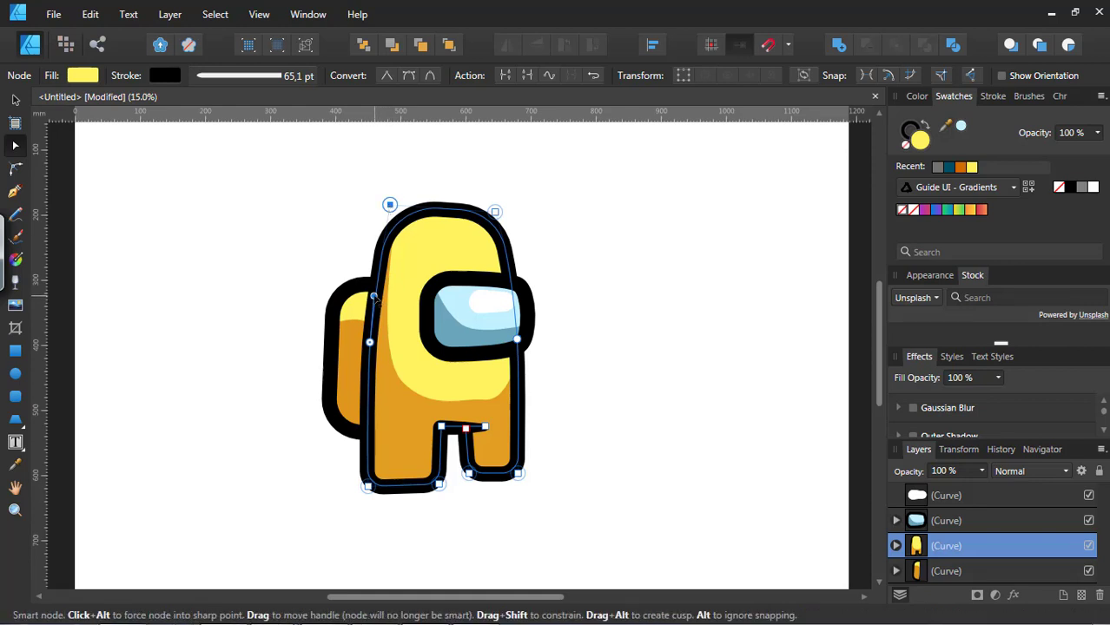
pyautogui.moveTo(374, 296); pyautogui.dragTo(375, 257)
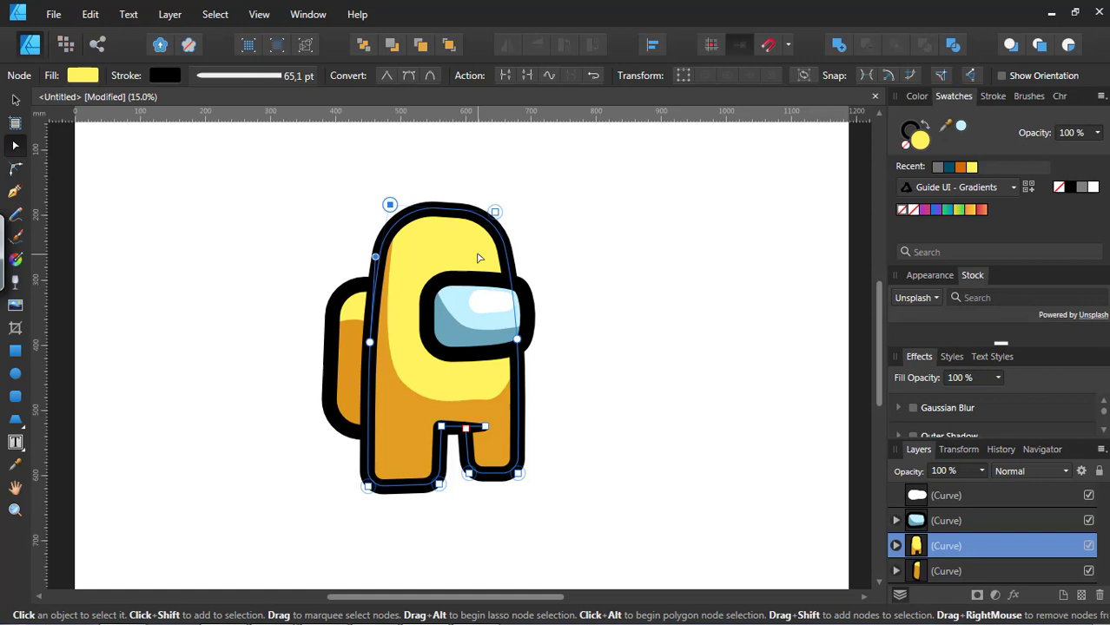
# Select the visor together with its white highlight and nudge both up the face towards the raised head, then deselect
pyautogui.click(449, 327)
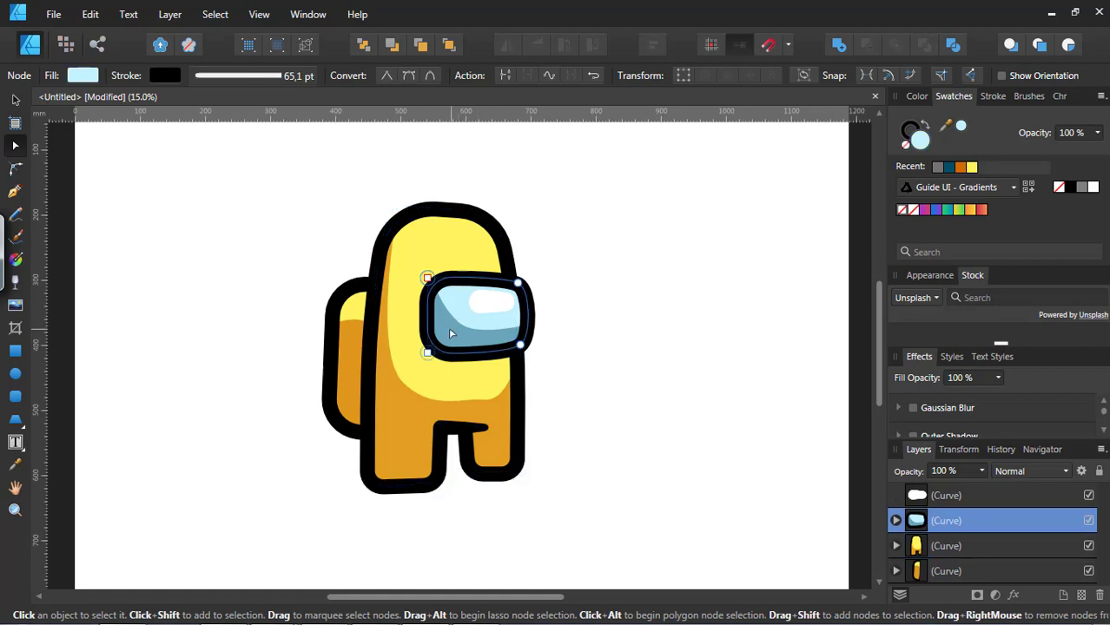
pyautogui.keyDown('shift'); pyautogui.click(490, 309); pyautogui.keyUp('shift')
pyautogui.click(15, 100)
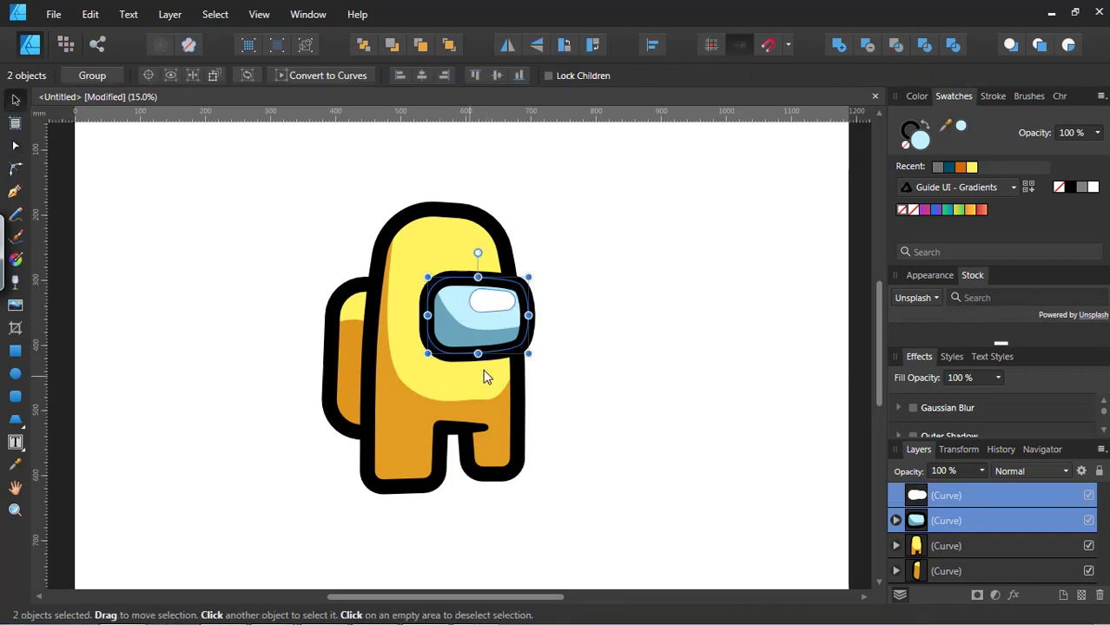
pyautogui.press('Up')
pyautogui.press('Up')
pyautogui.press('Up')
pyautogui.press('Up')
pyautogui.press('Up')
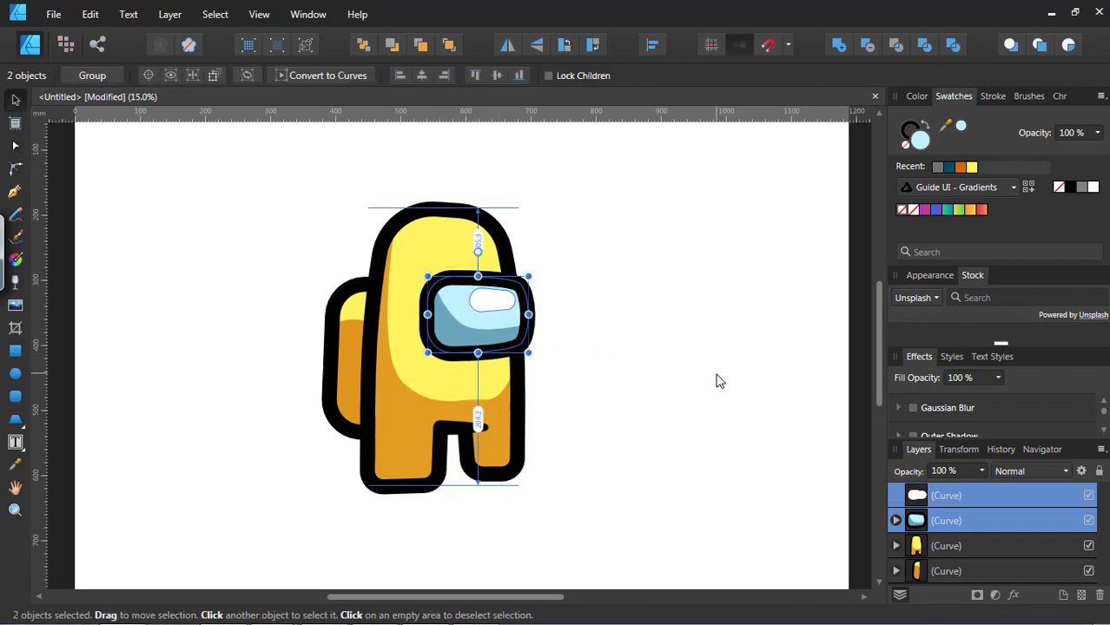
pyautogui.press('Up')
pyautogui.press('Up')
pyautogui.press('Up')
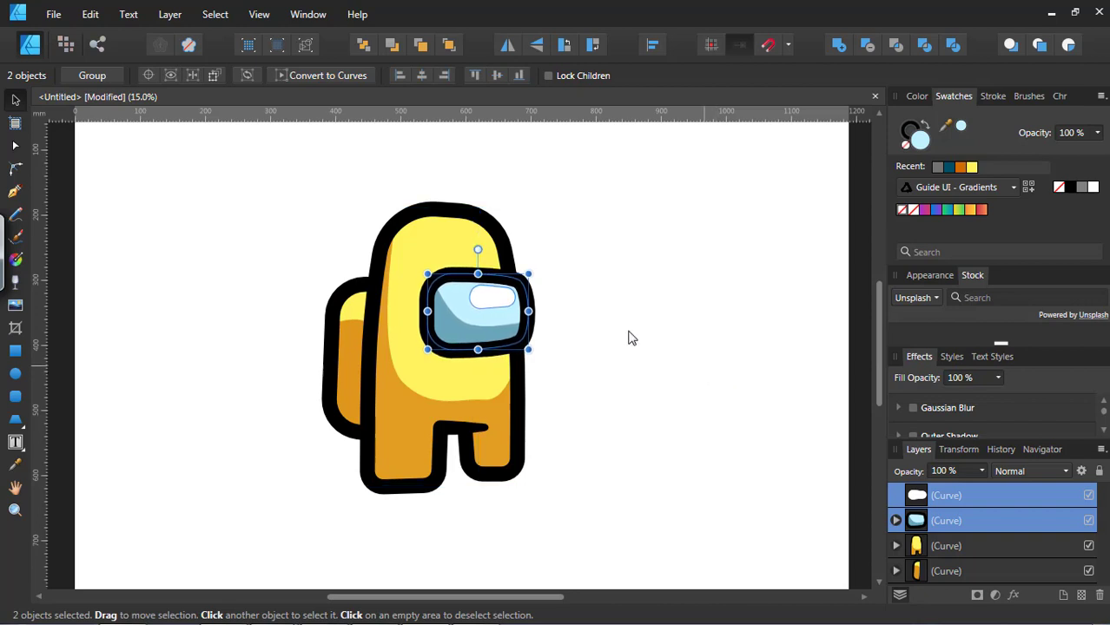
pyautogui.press('Up')
pyautogui.press('Up')
pyautogui.press('Up')
pyautogui.press('Up')
pyautogui.press('Up')
pyautogui.press('Up')
pyautogui.press('Up')
pyautogui.press('Up')
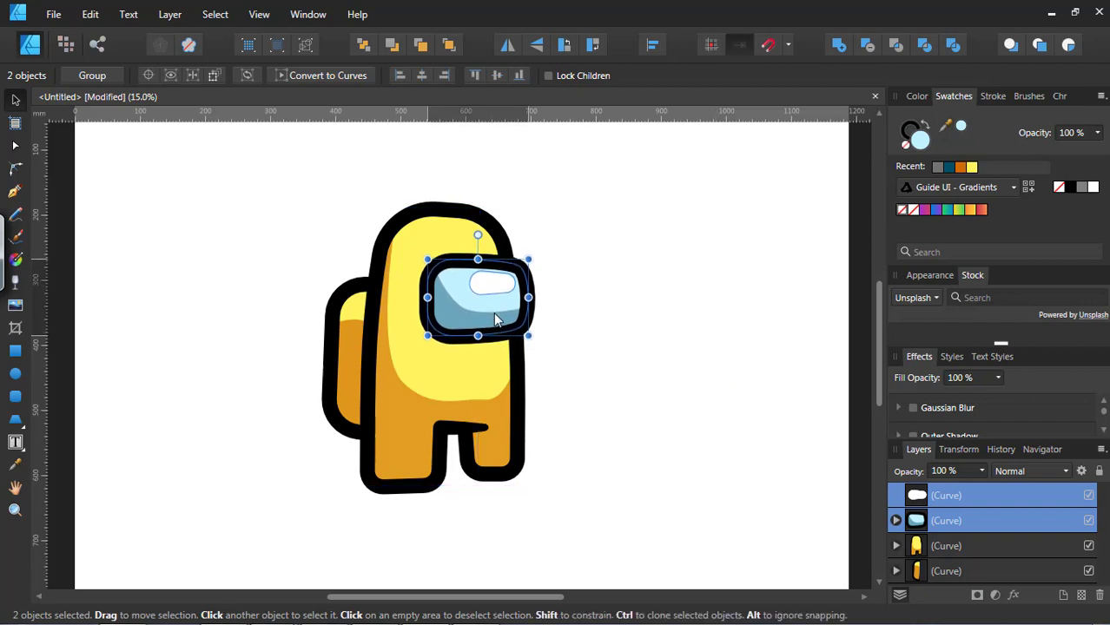
pyautogui.press('Up')
pyautogui.press('Up')
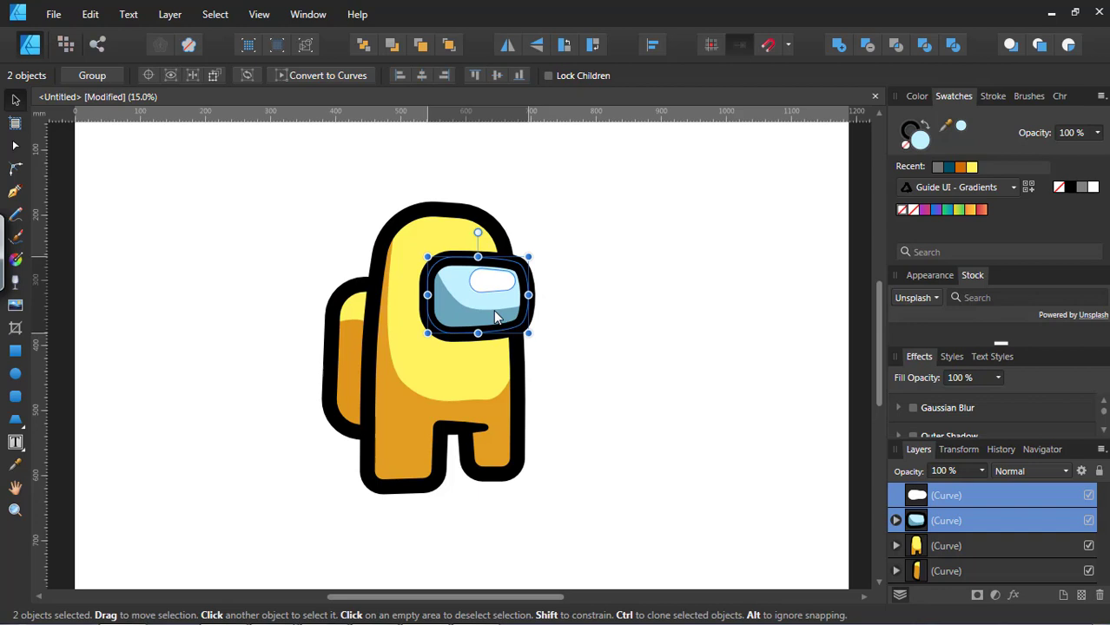
pyautogui.click(651, 439)
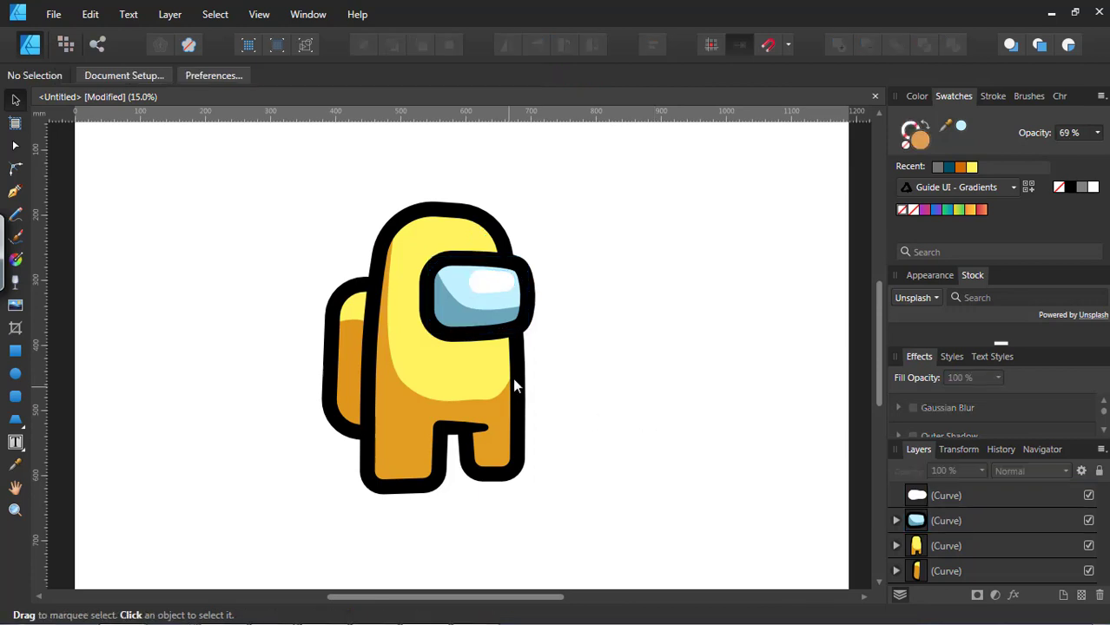
# Move the middle node on the body's front side slightly outward to make the belly bulge below the visor
pyautogui.click(513, 375)
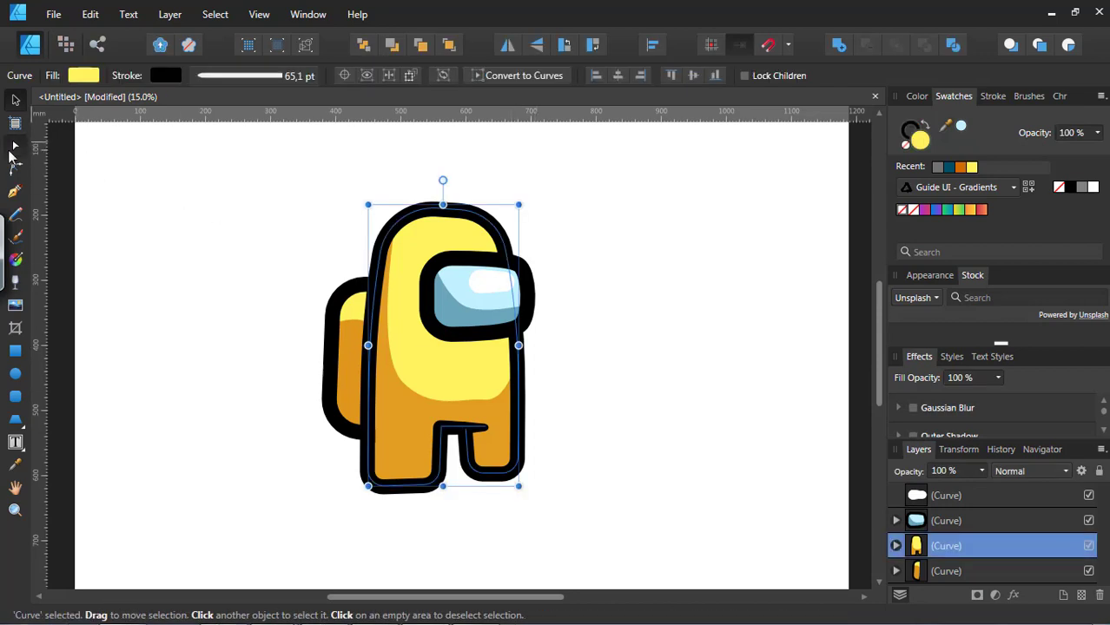
pyautogui.click(15, 145)
pyautogui.moveTo(519, 341); pyautogui.dragTo(529, 342)
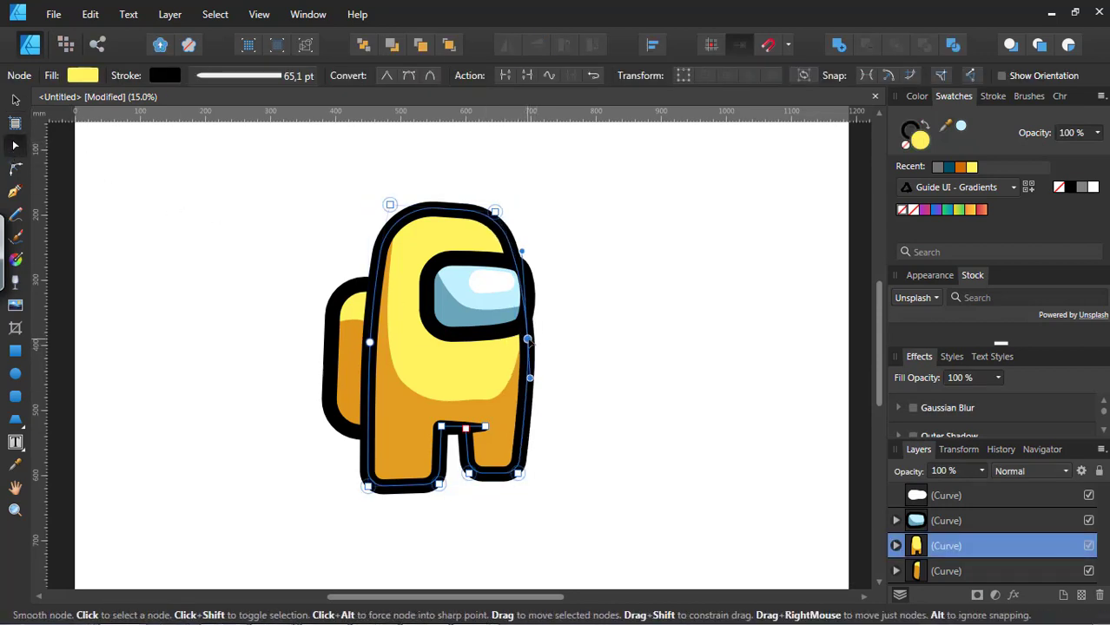
pyautogui.click(614, 356)
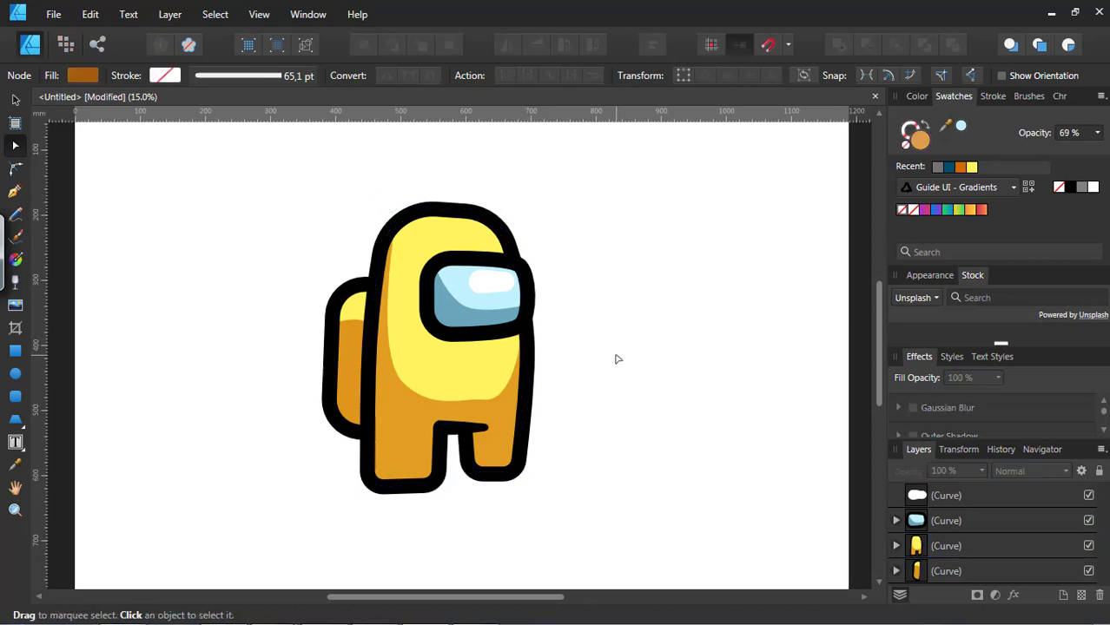
# Shift the visor and its white highlight together slightly forward, past the body's front edge, and deselect them
pyautogui.click(512, 315)
pyautogui.keyDown('shift'); pyautogui.click(502, 290); pyautogui.keyUp('shift')
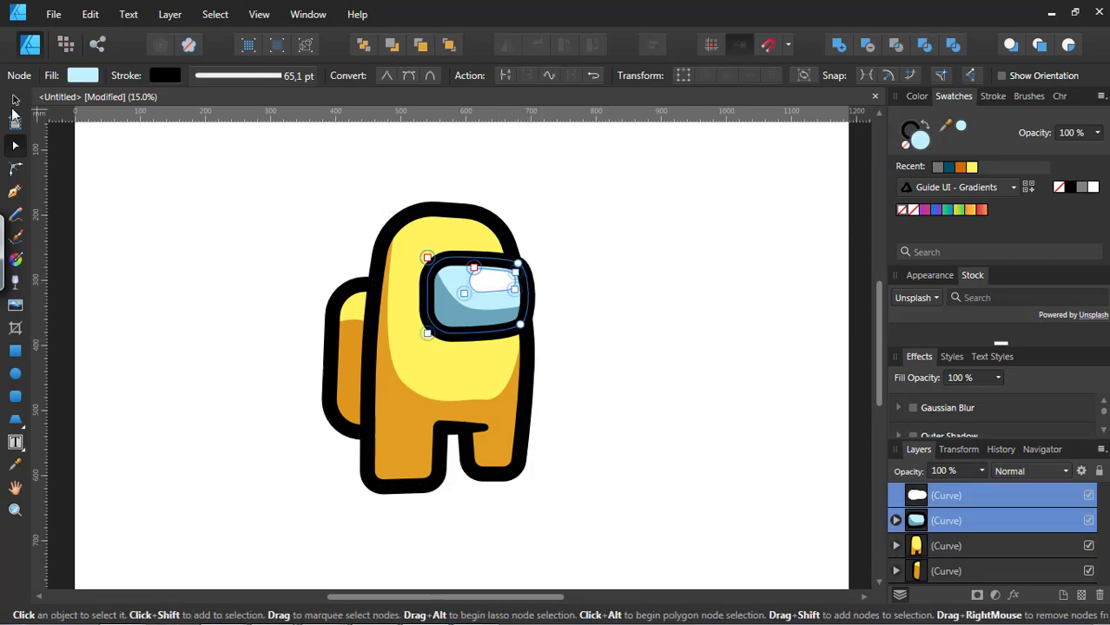
pyautogui.press('v')
pyautogui.moveTo(516, 324); pyautogui.dragTo(520, 323)
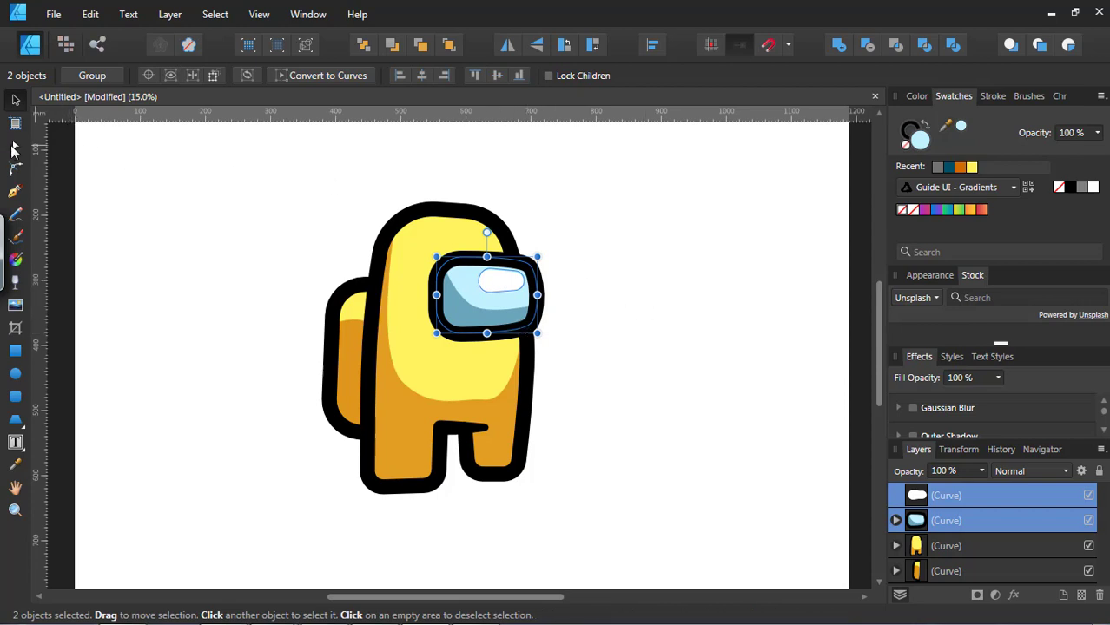
pyautogui.click(659, 409)
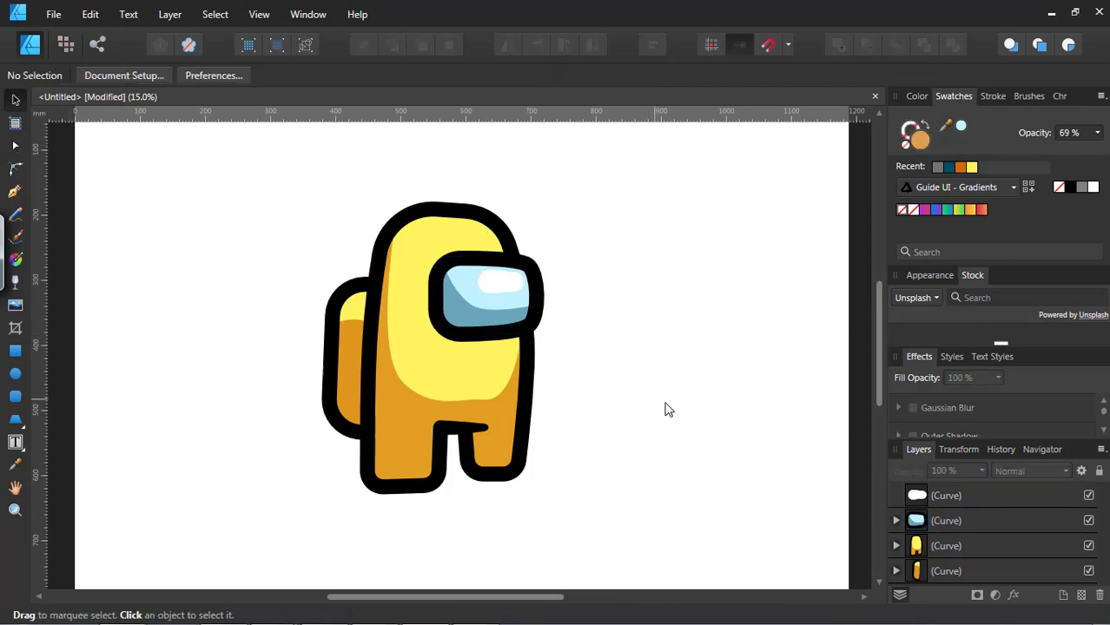
# Pull the visor's front edge outward into a rounder curve and move its two front nodes slightly back towards the body
pyautogui.click(536, 326)
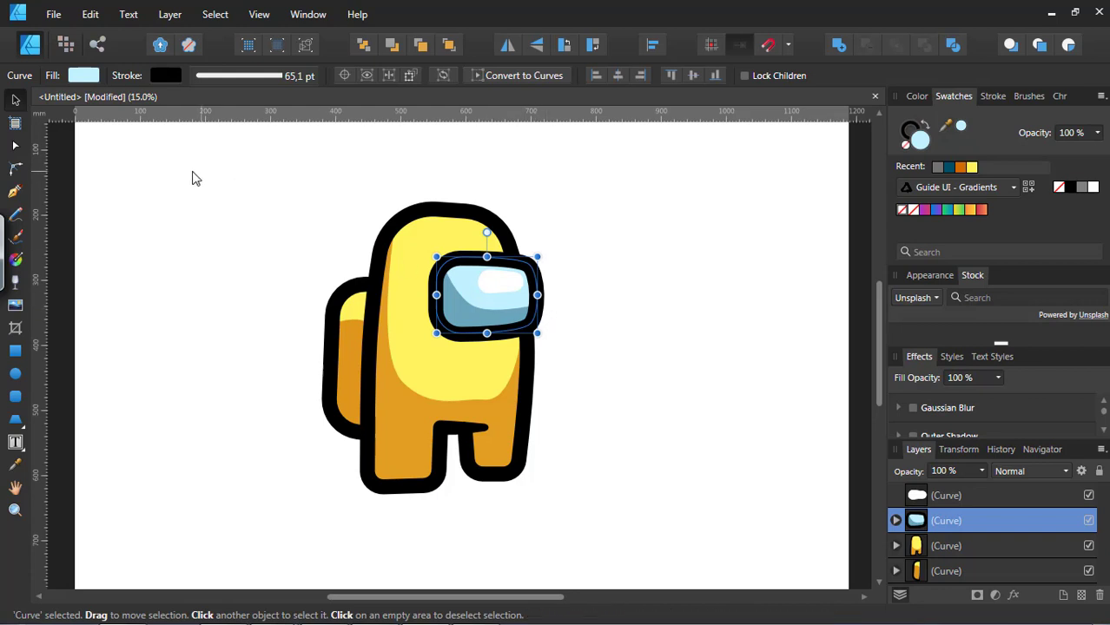
pyautogui.click(15, 145)
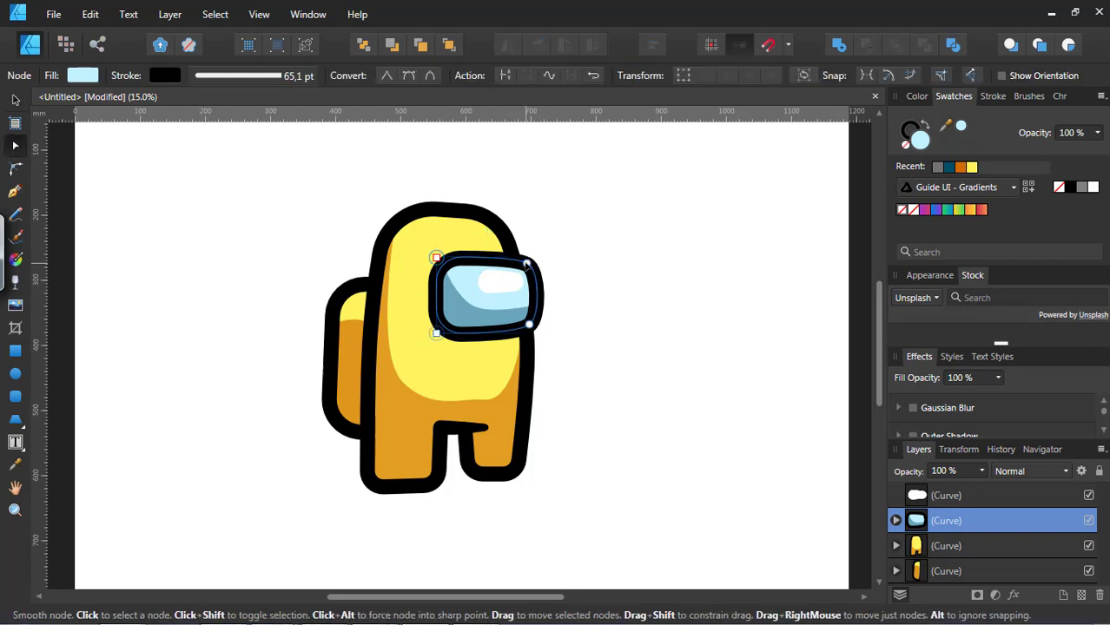
pyautogui.moveTo(526, 262); pyautogui.dragTo(513, 263)
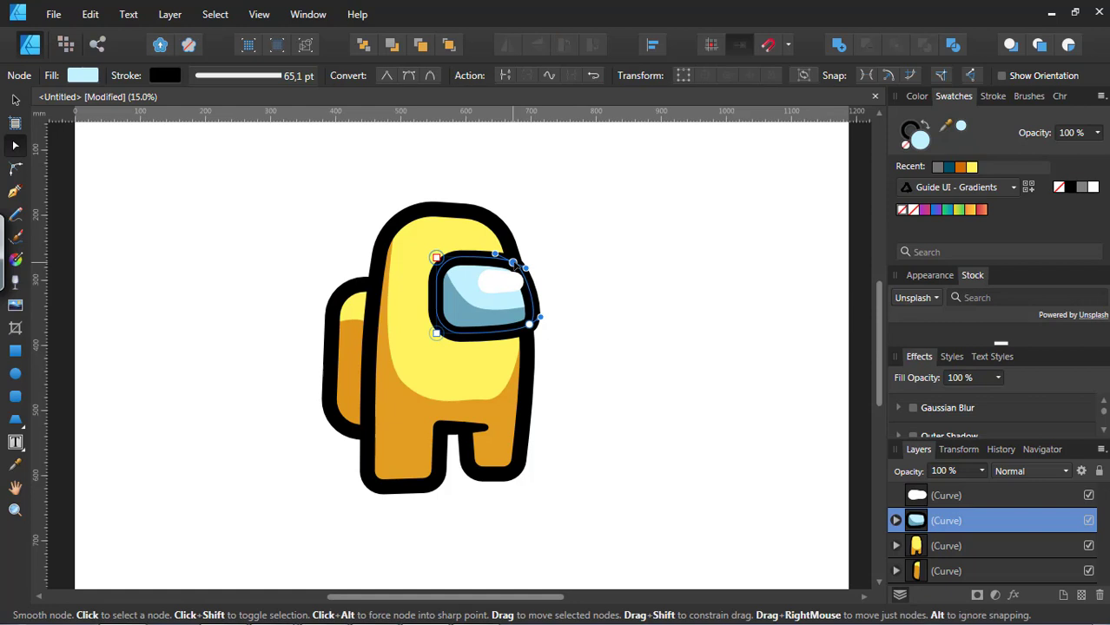
pyautogui.moveTo(516, 264); pyautogui.dragTo(526, 263)
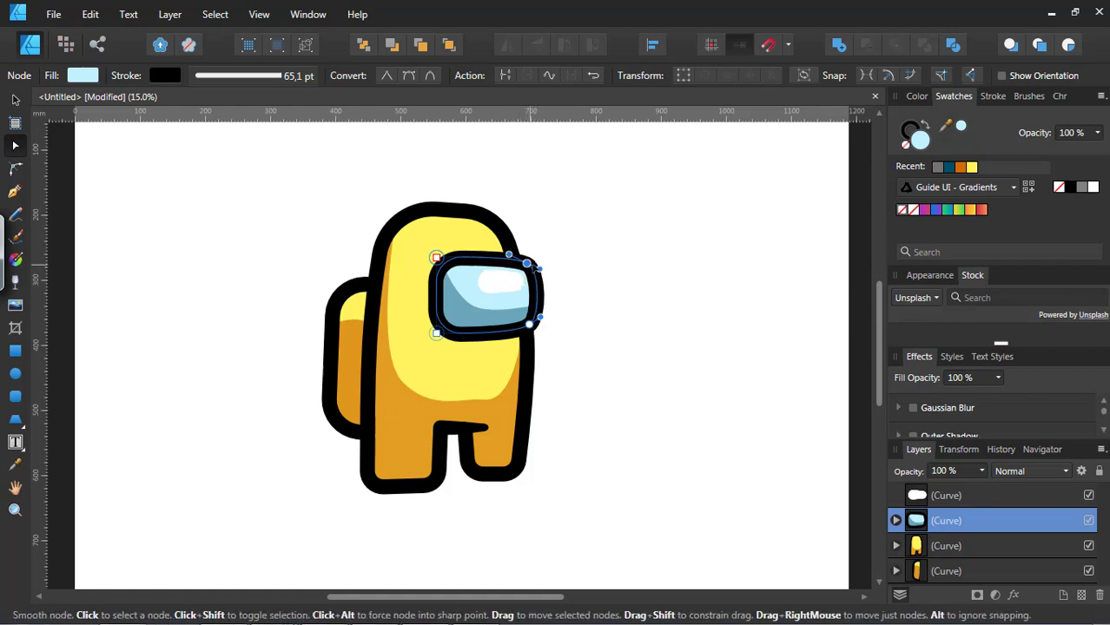
pyautogui.moveTo(544, 297); pyautogui.dragTo(553, 299)
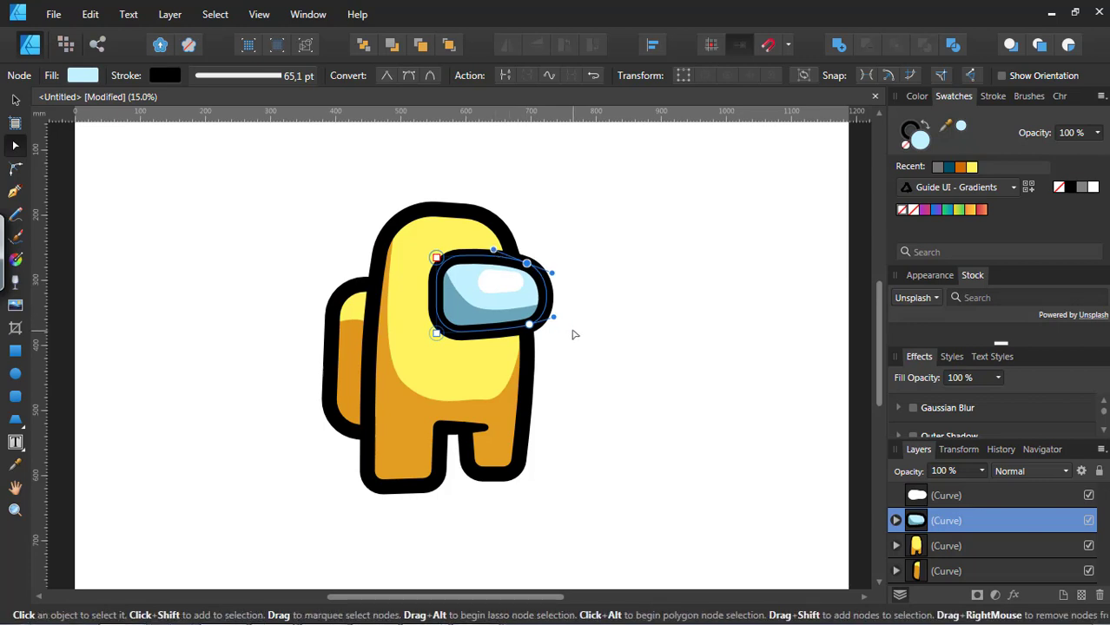
pyautogui.click(526, 263)
pyautogui.moveTo(527, 263); pyautogui.dragTo(522, 267)
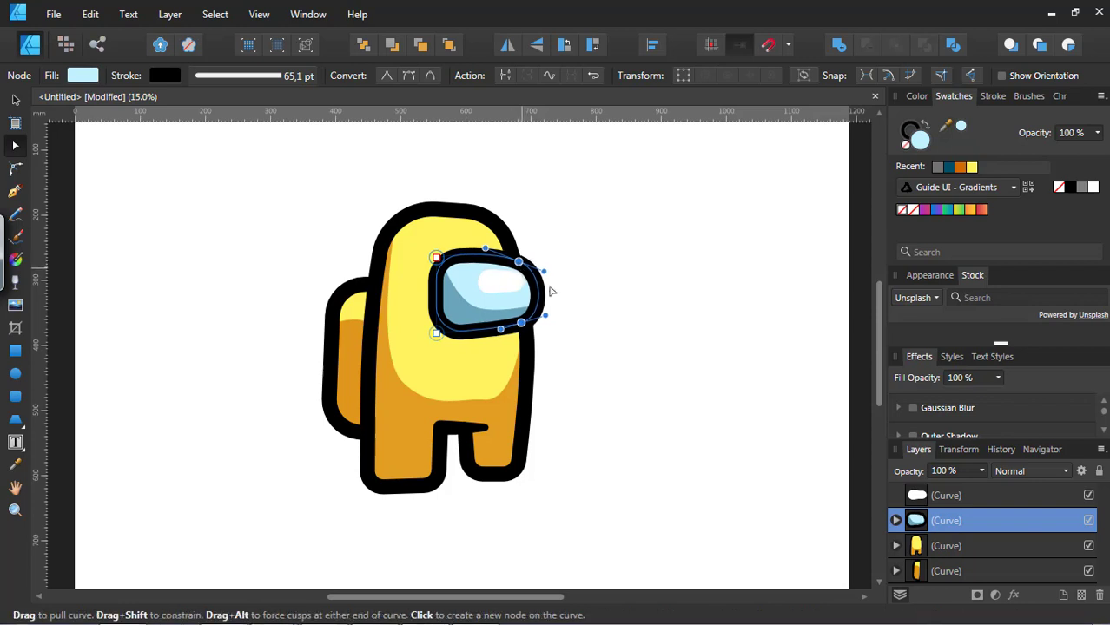
pyautogui.click(564, 312)
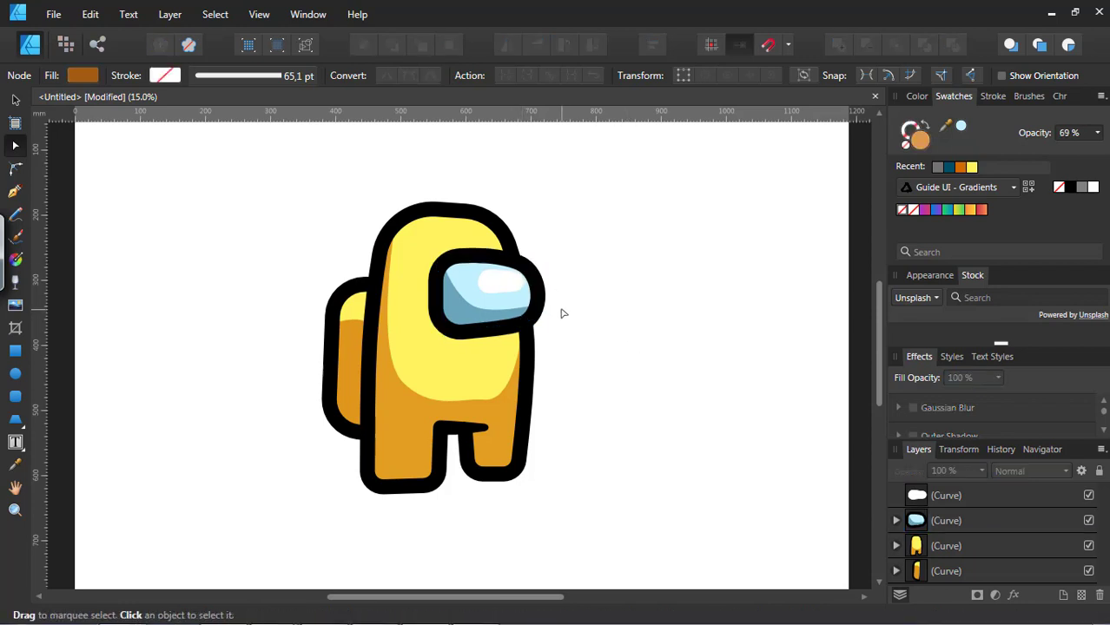
# Raise the visor's upper front node and shift it slightly back to make the front end of the visor taller
pyautogui.press('v')
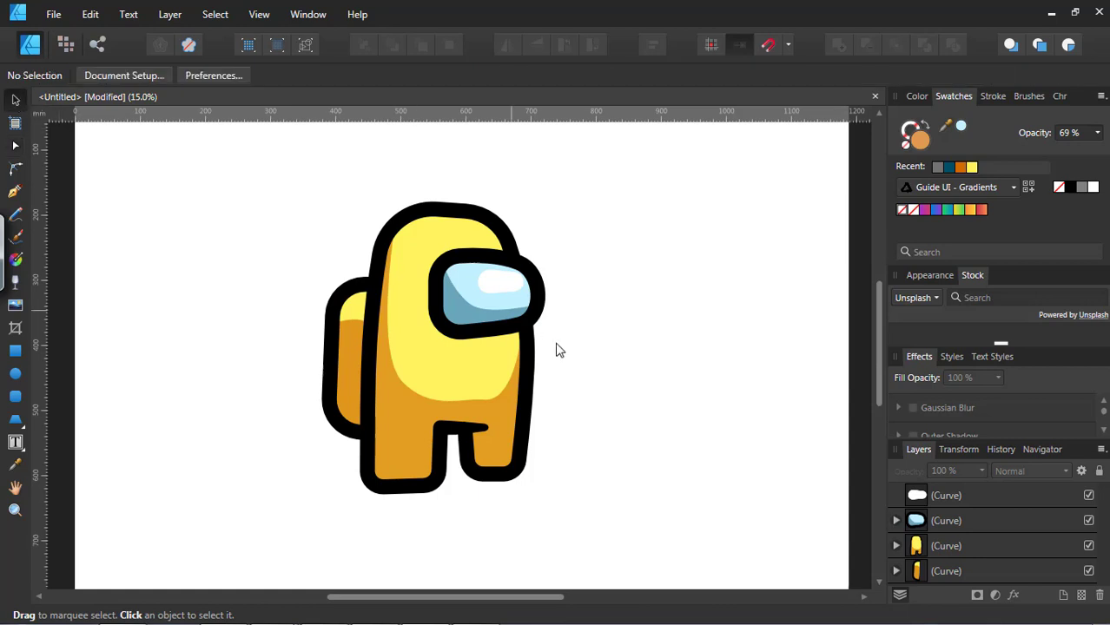
pyautogui.click(494, 284)
pyautogui.click(706, 334)
pyautogui.click(539, 297)
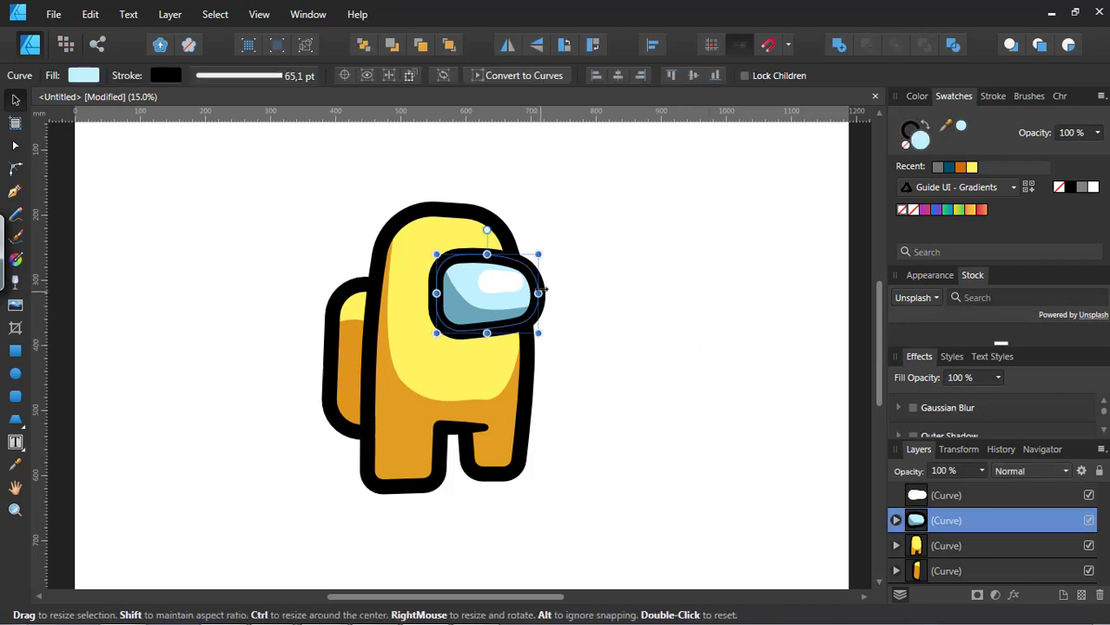
pyautogui.click(15, 146)
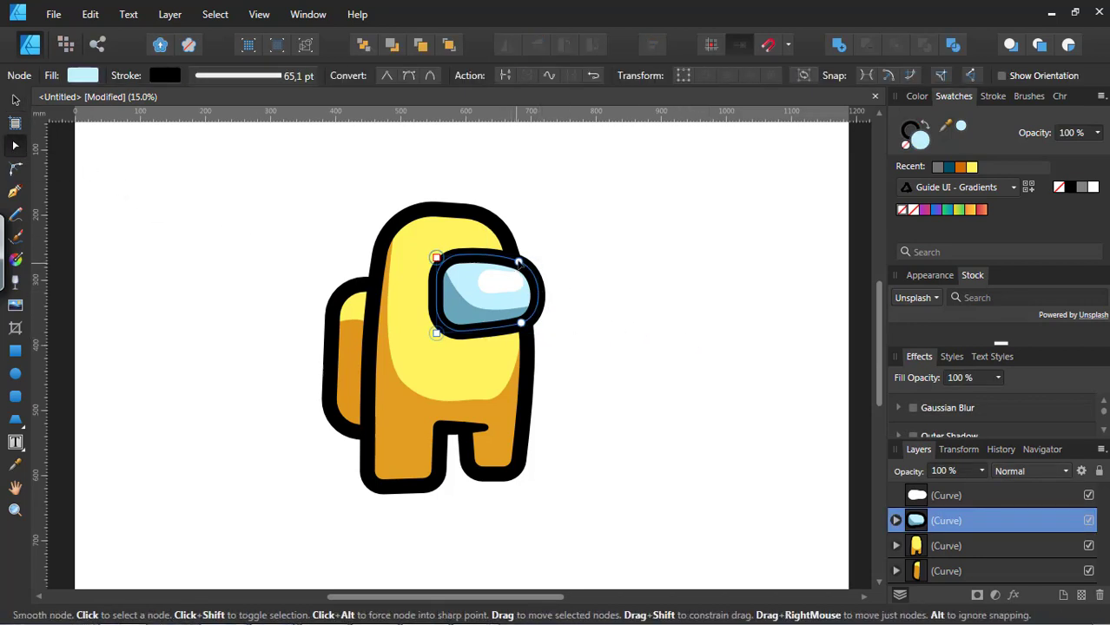
pyautogui.moveTo(521, 262); pyautogui.dragTo(518, 252)
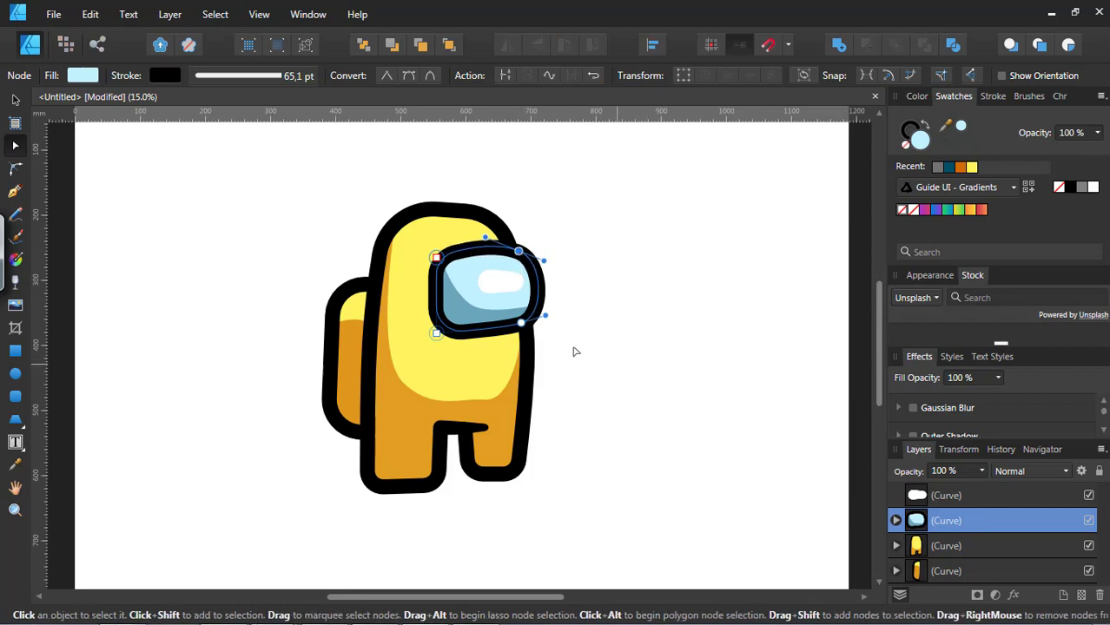
pyautogui.moveTo(518, 253); pyautogui.dragTo(515, 255)
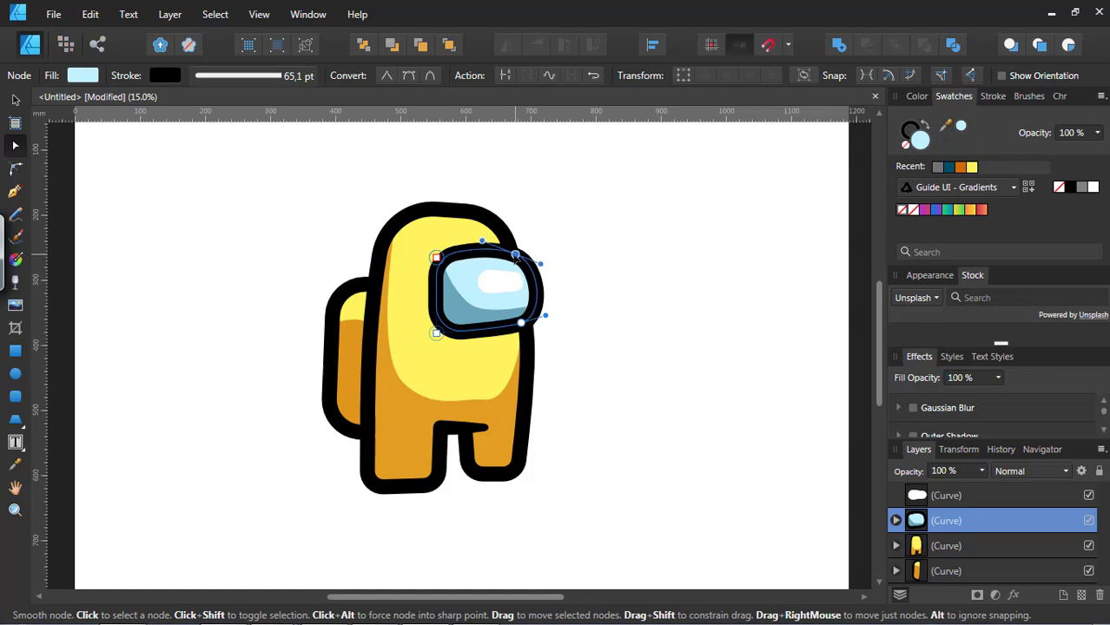